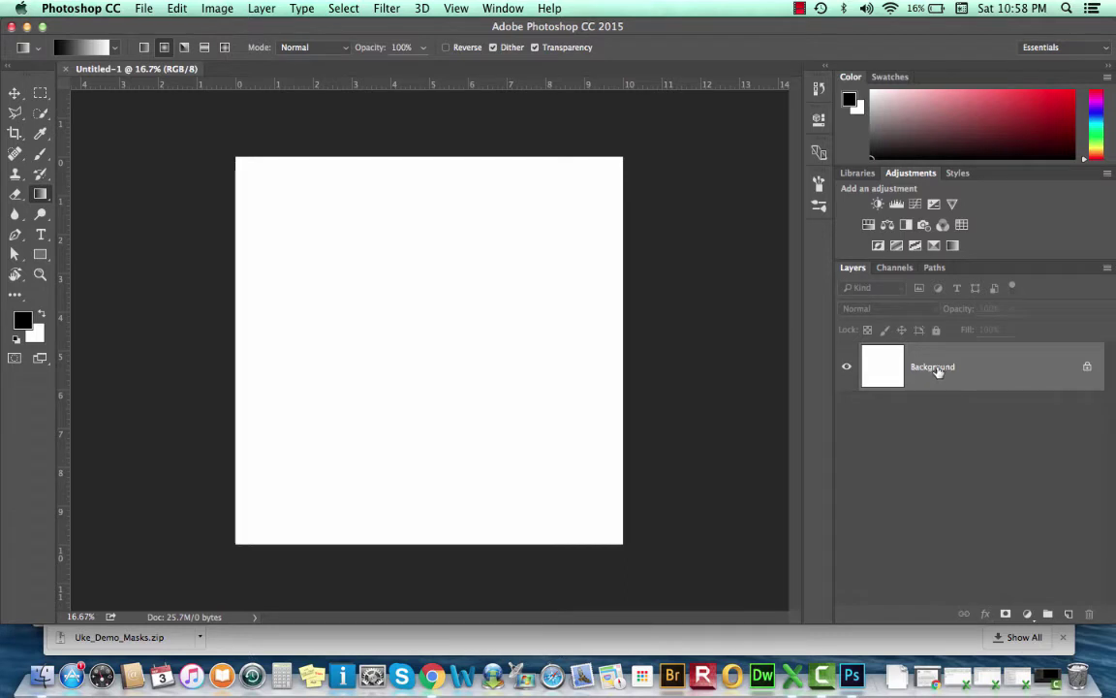
Step: Unlock the Background layer and rename the resulting Layer 0 back to 'Background'
click(1088, 369)
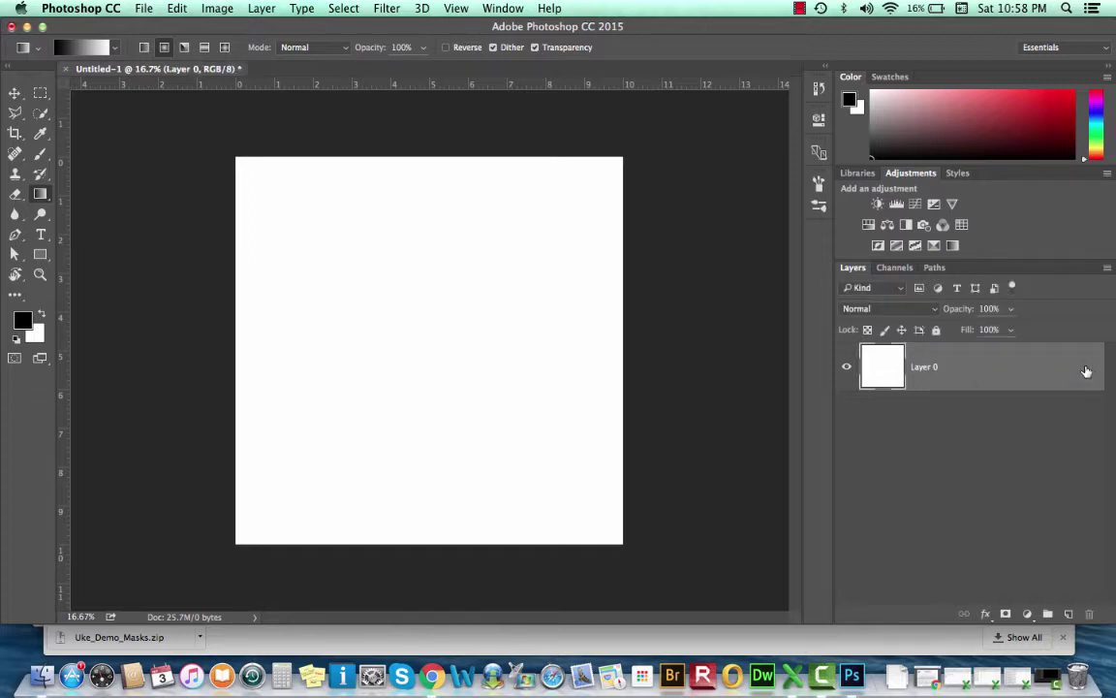
double_click(924, 368)
text(Background)
key(Return)
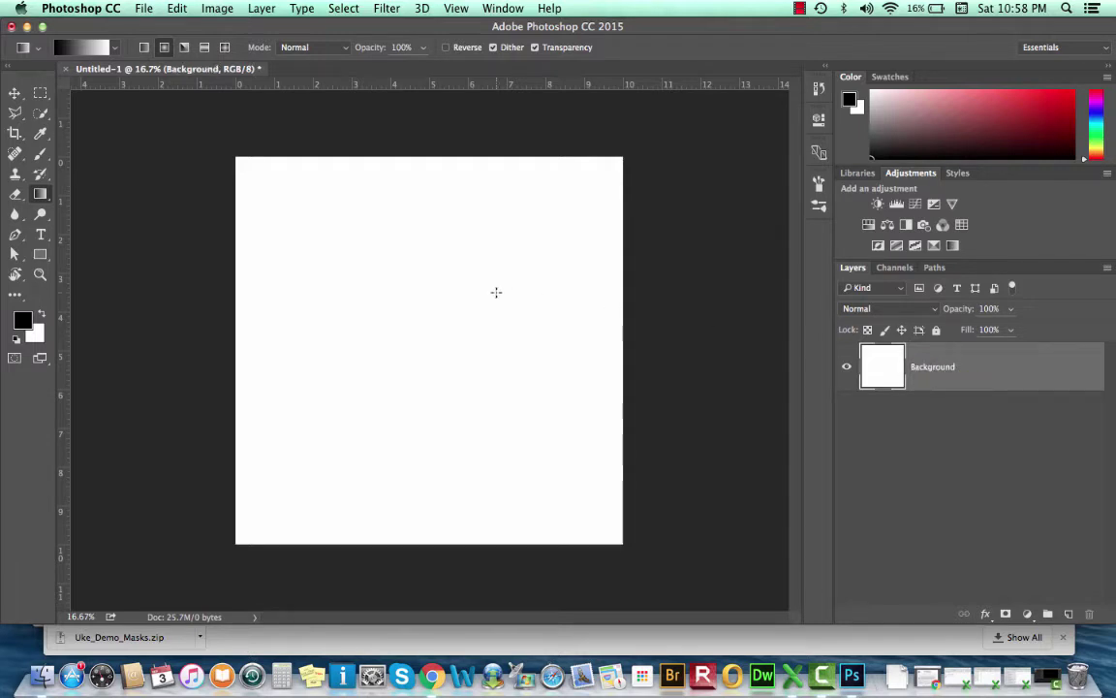
Step: With the Gradient tool, draw a black-to-white radial gradient whose dark centre sits upper right
click(42, 197)
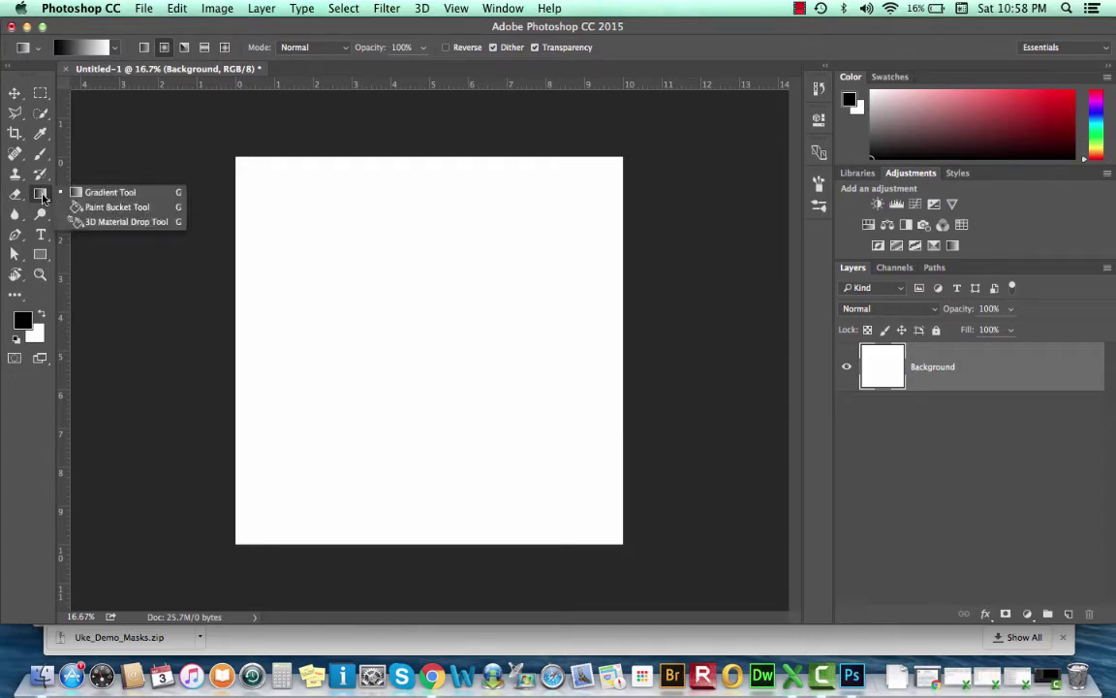
click(77, 193)
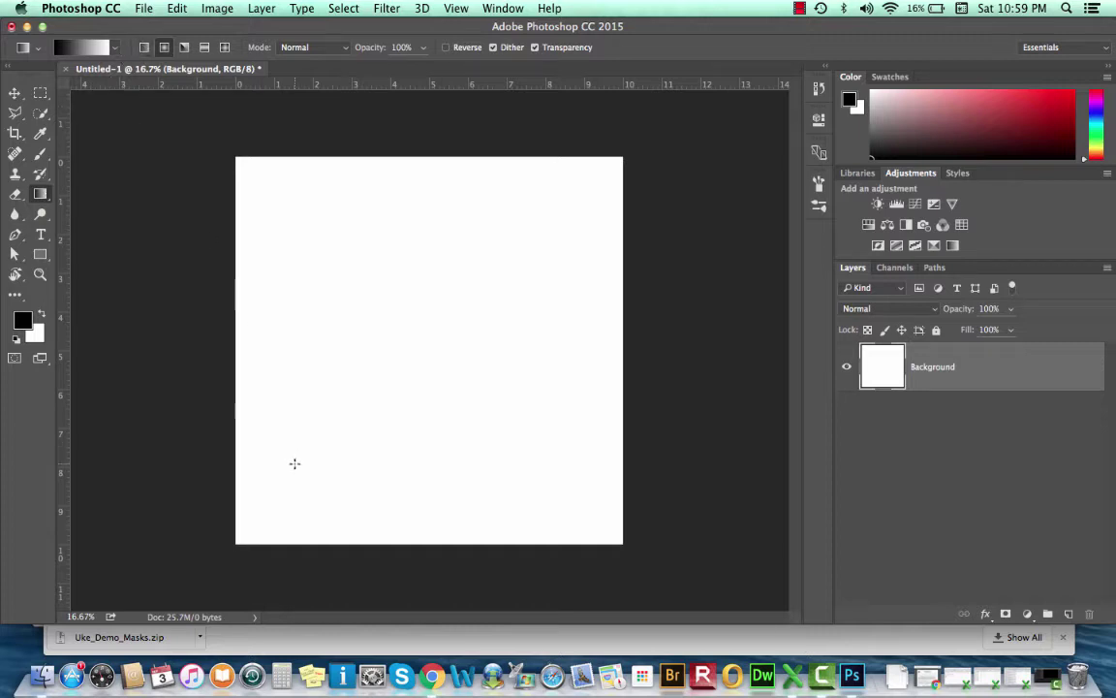
drag(295, 462, 523, 280)
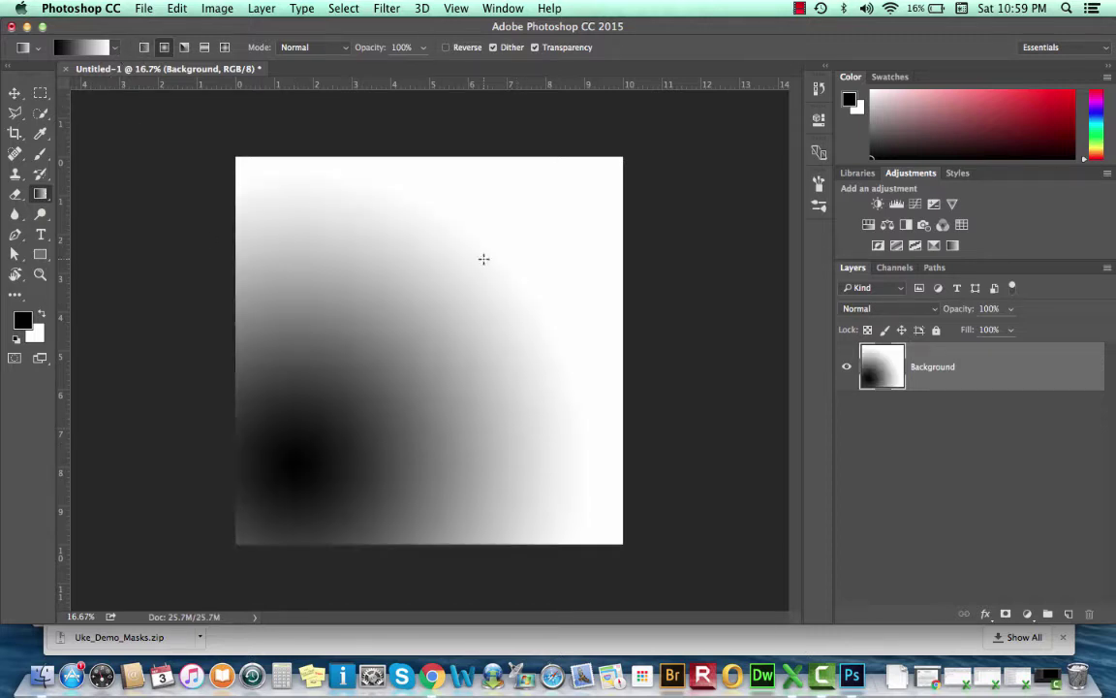
drag(491, 224, 324, 451)
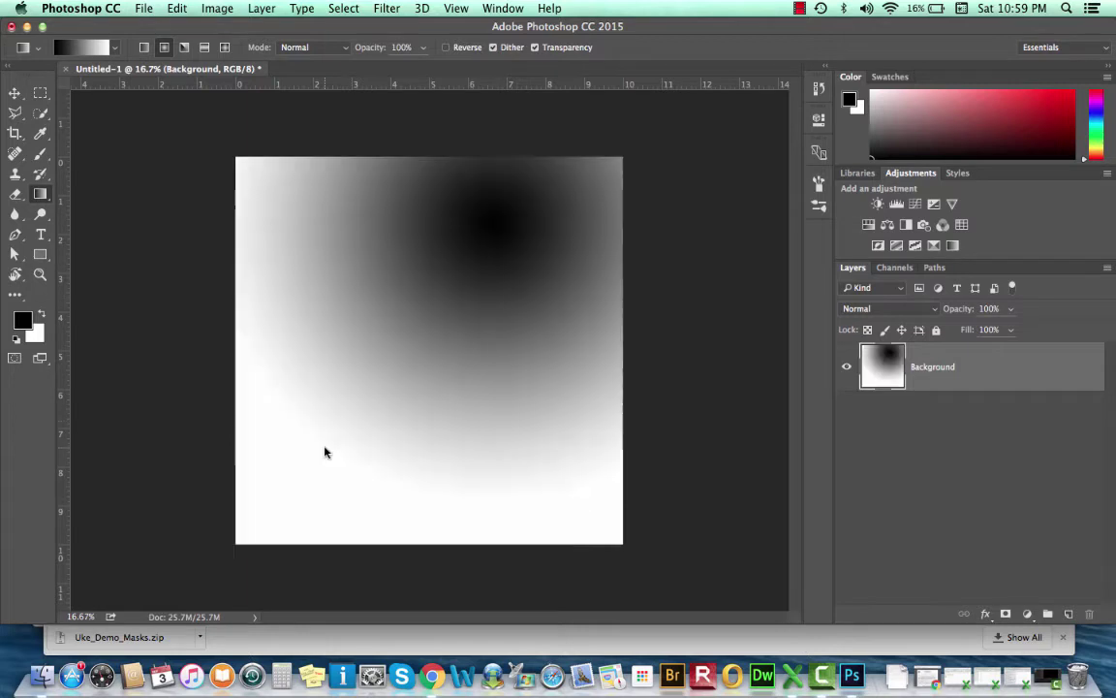
click(115, 49)
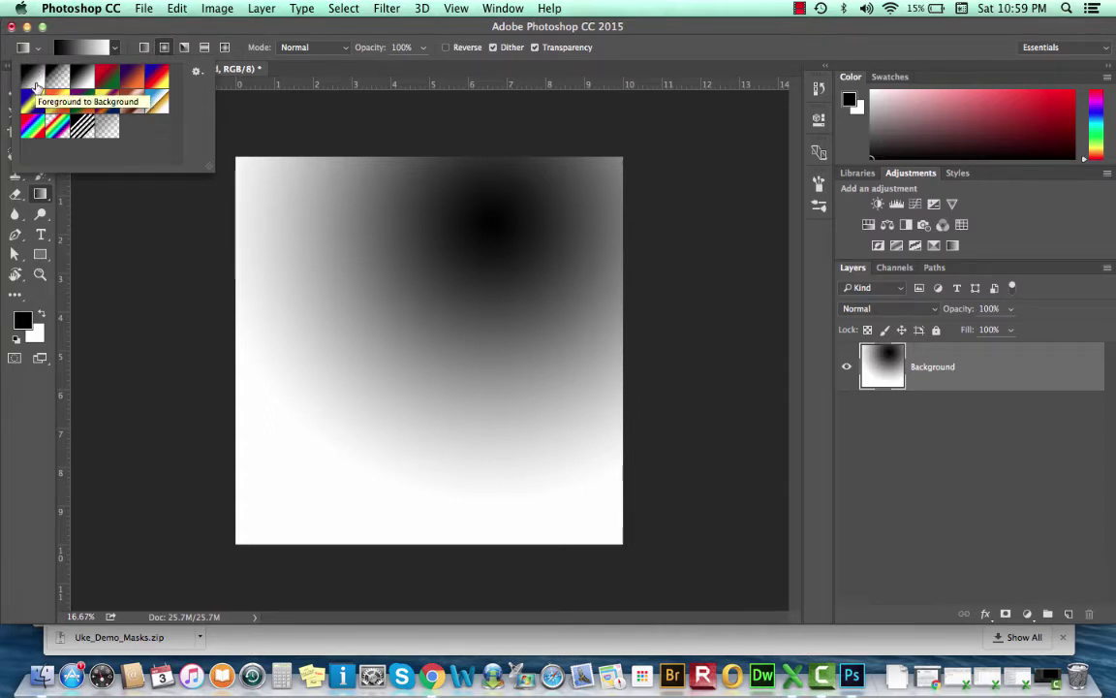
Step: Draw a diagonal black-to-white linear gradient from lower left to upper right
click(75, 34)
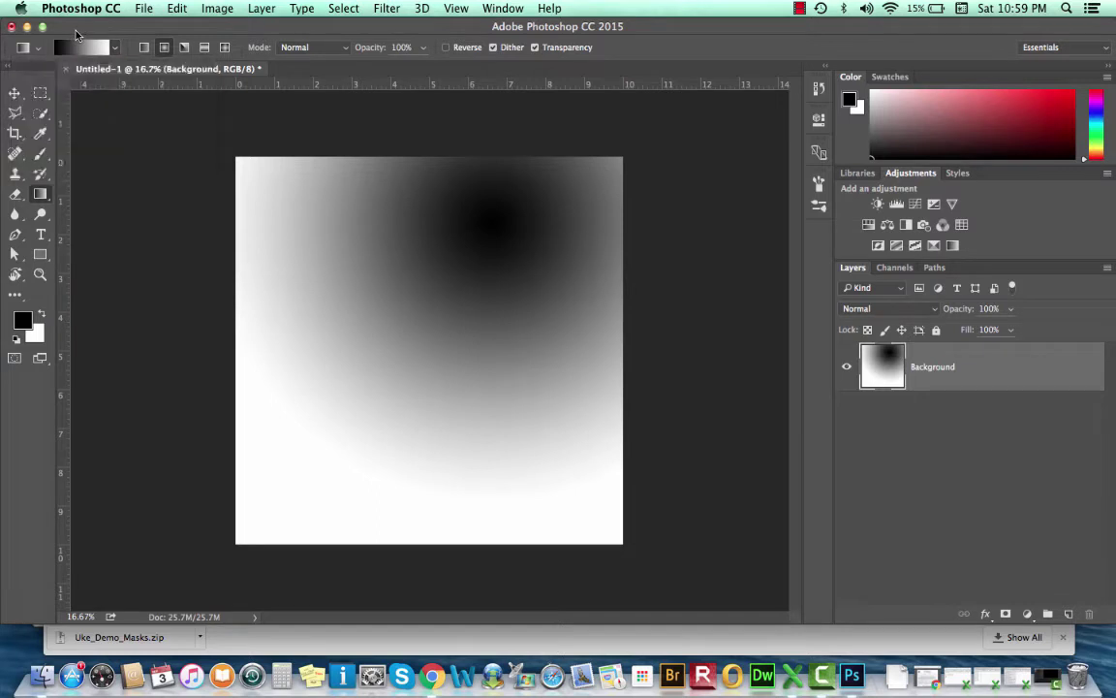
click(144, 47)
drag(311, 441, 528, 227)
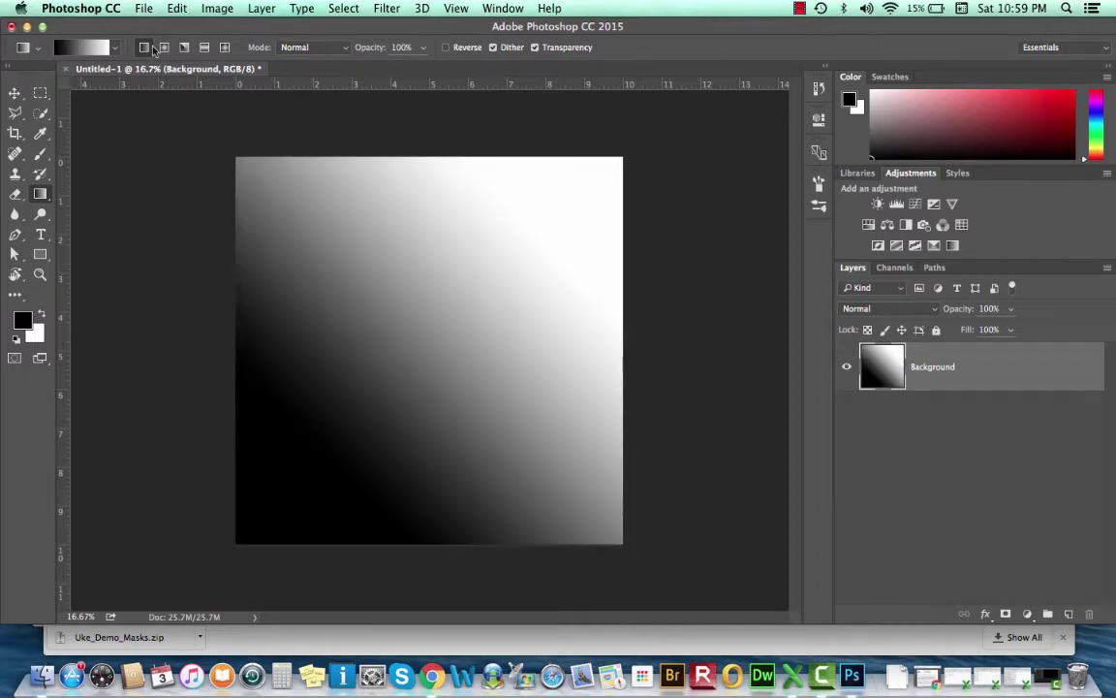
drag(294, 400, 467, 177)
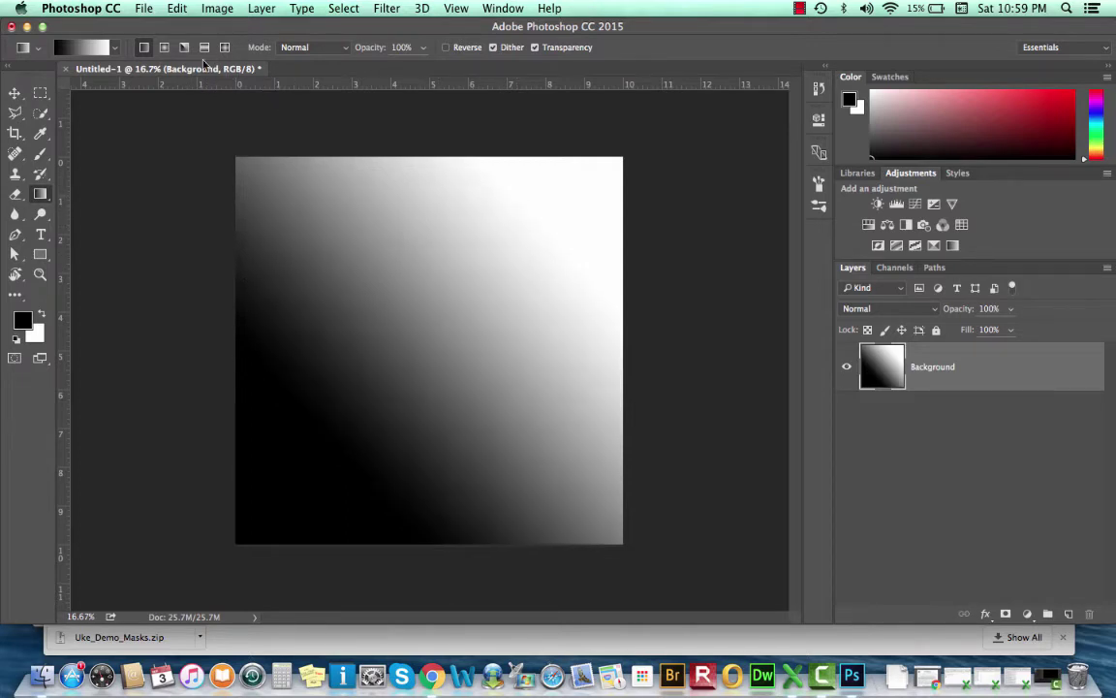
Step: Try radial, angle and reflected gradient types, dragging a gradient across the canvas with each
click(165, 48)
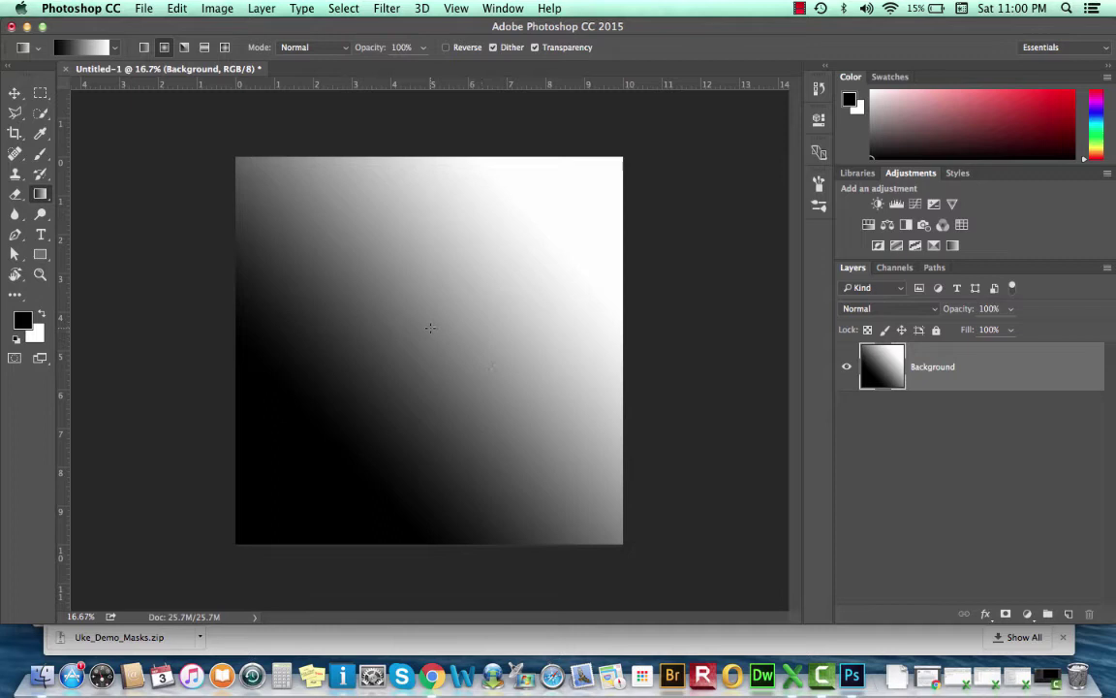
drag(471, 323, 658, 329)
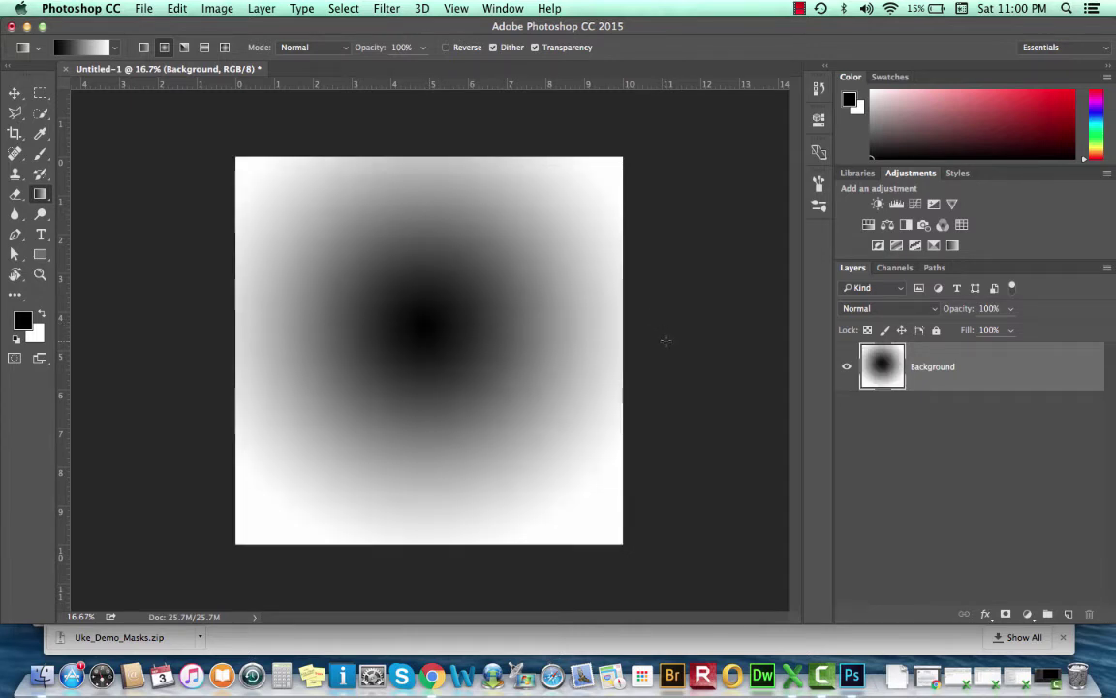
click(184, 49)
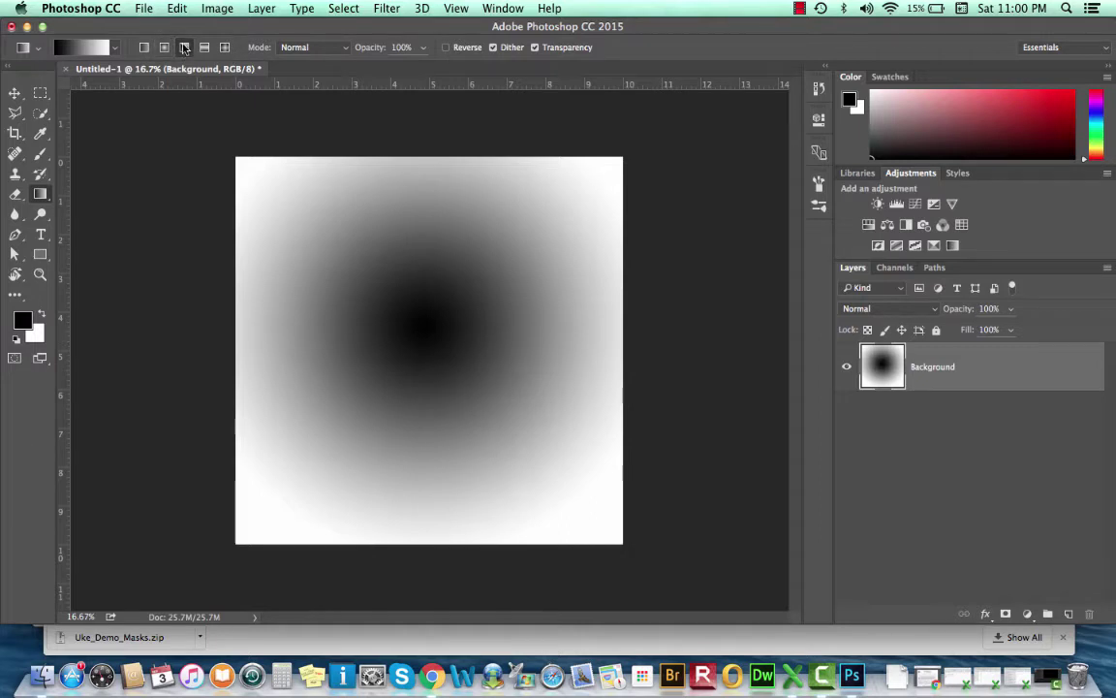
drag(366, 271, 557, 473)
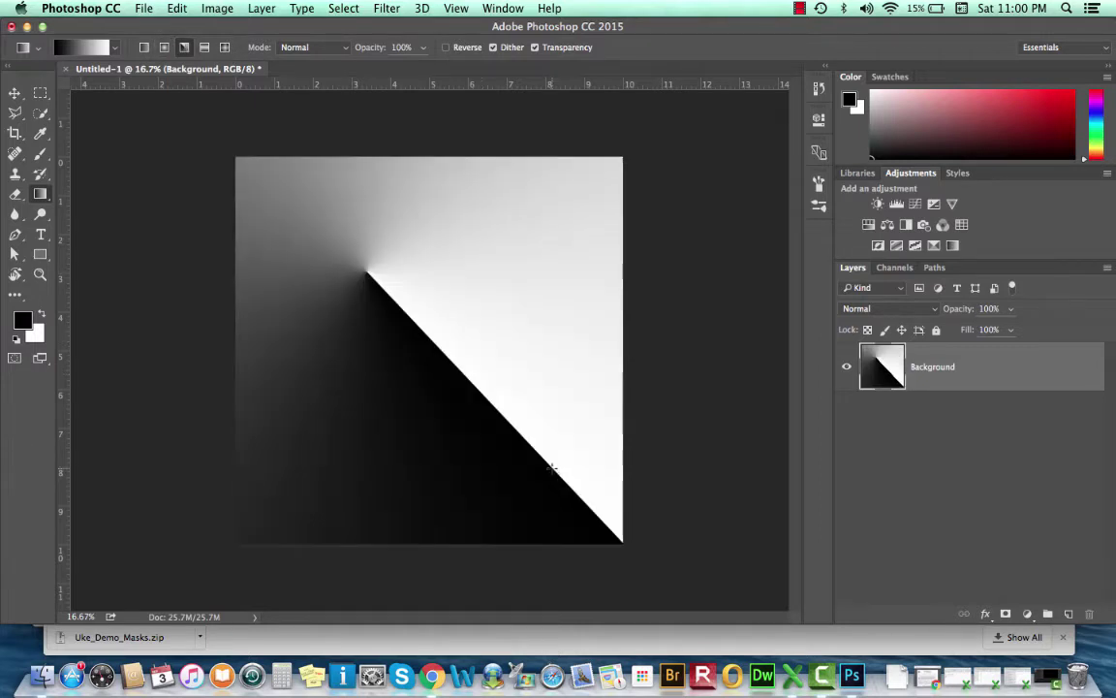
click(204, 47)
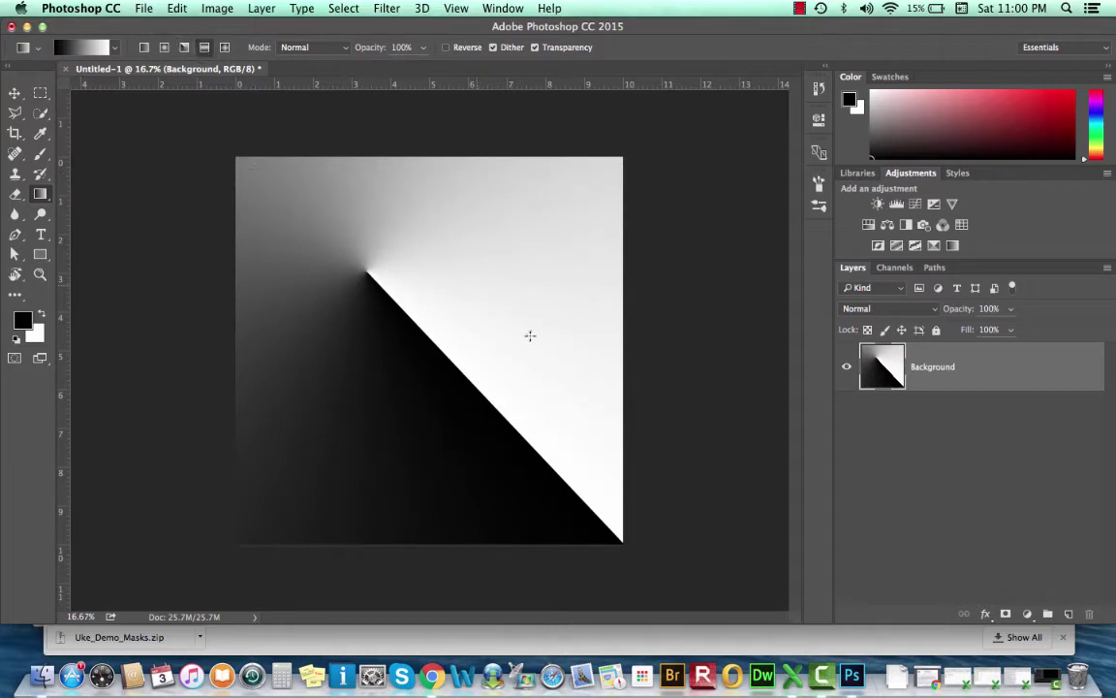
drag(503, 323, 426, 473)
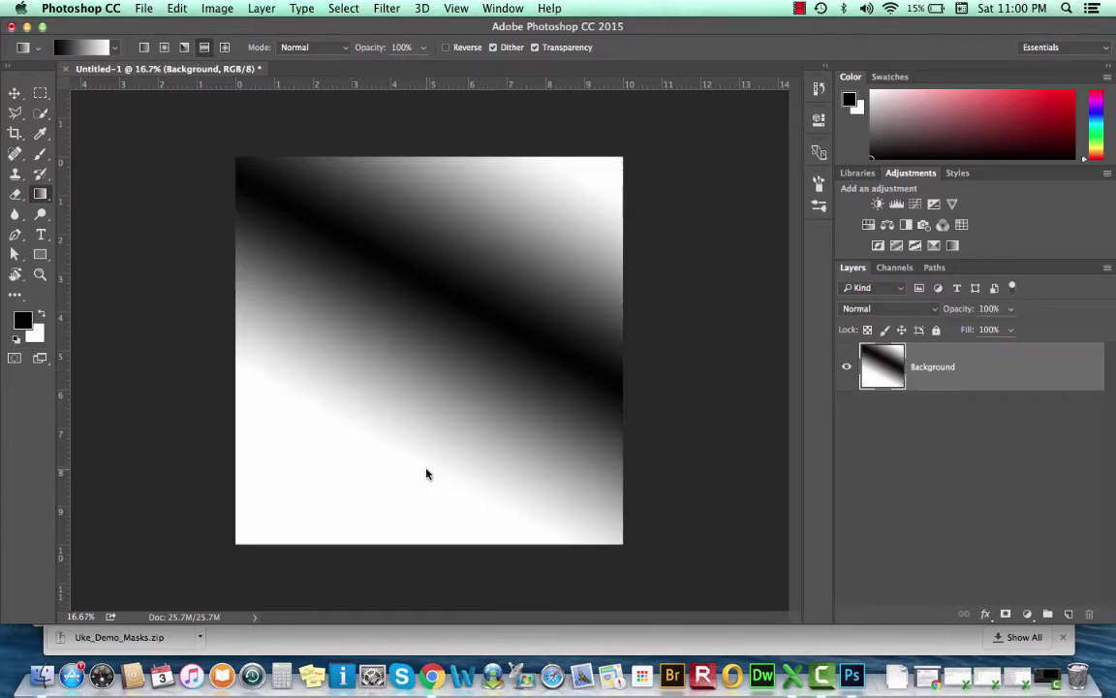
Step: Draw a diamond gradient centred left of middle, then reselect the Linear gradient type
click(224, 47)
drag(344, 346, 475, 215)
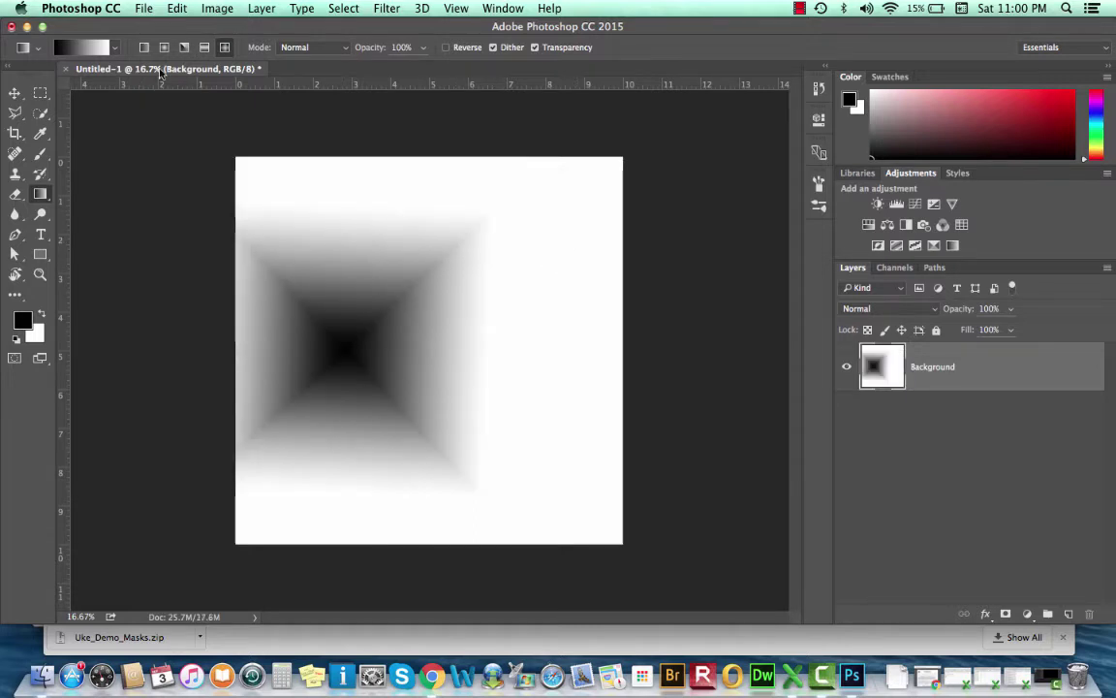
click(144, 47)
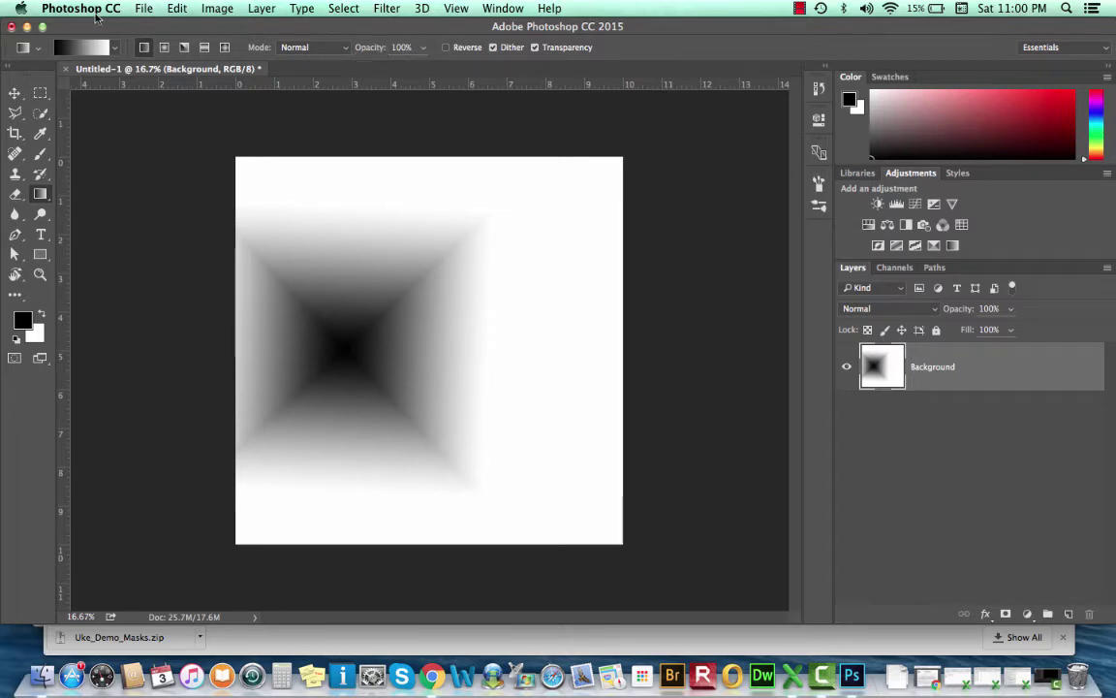
click(114, 48)
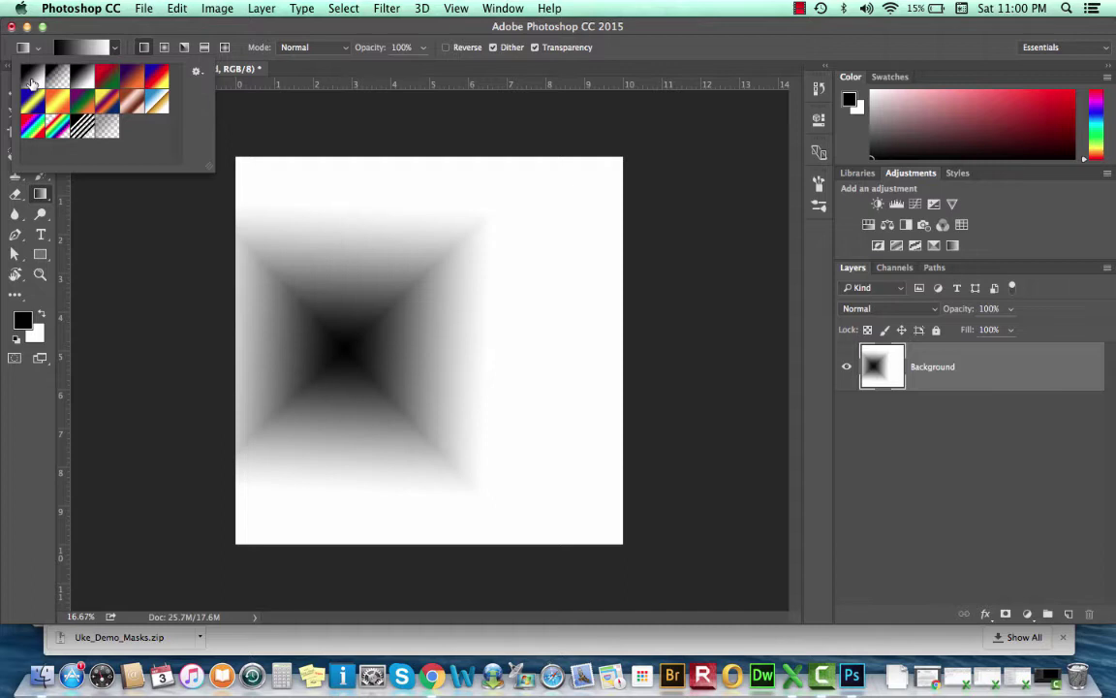
click(81, 32)
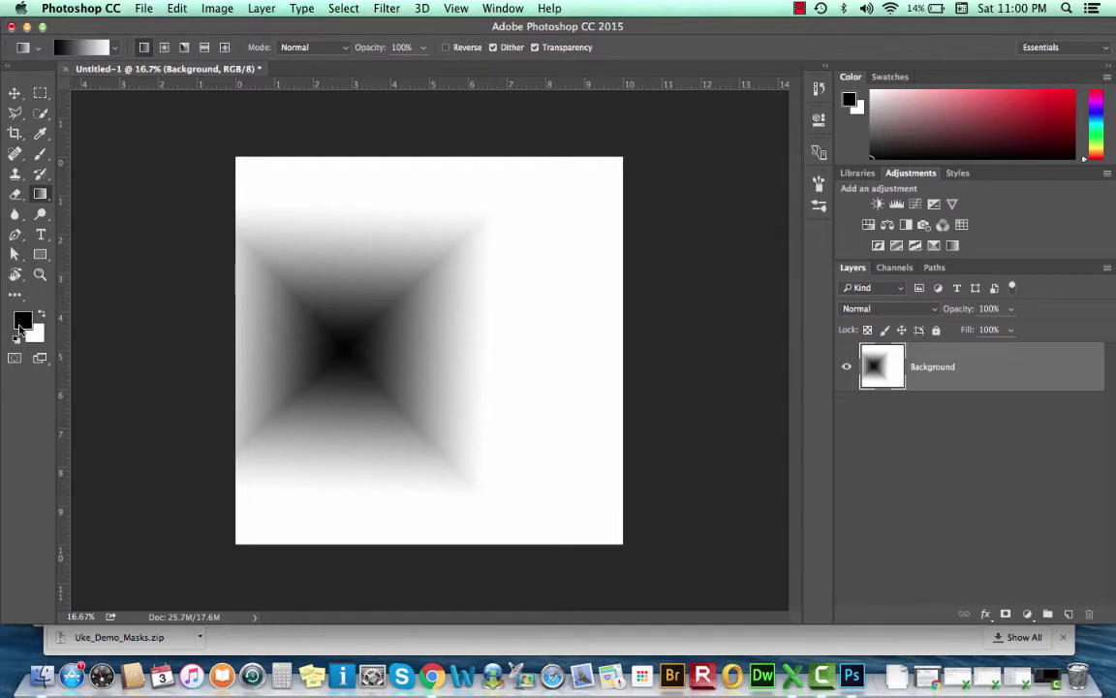
Step: Return to the Gradient tool and set the foreground colour to light cyan
key(a)
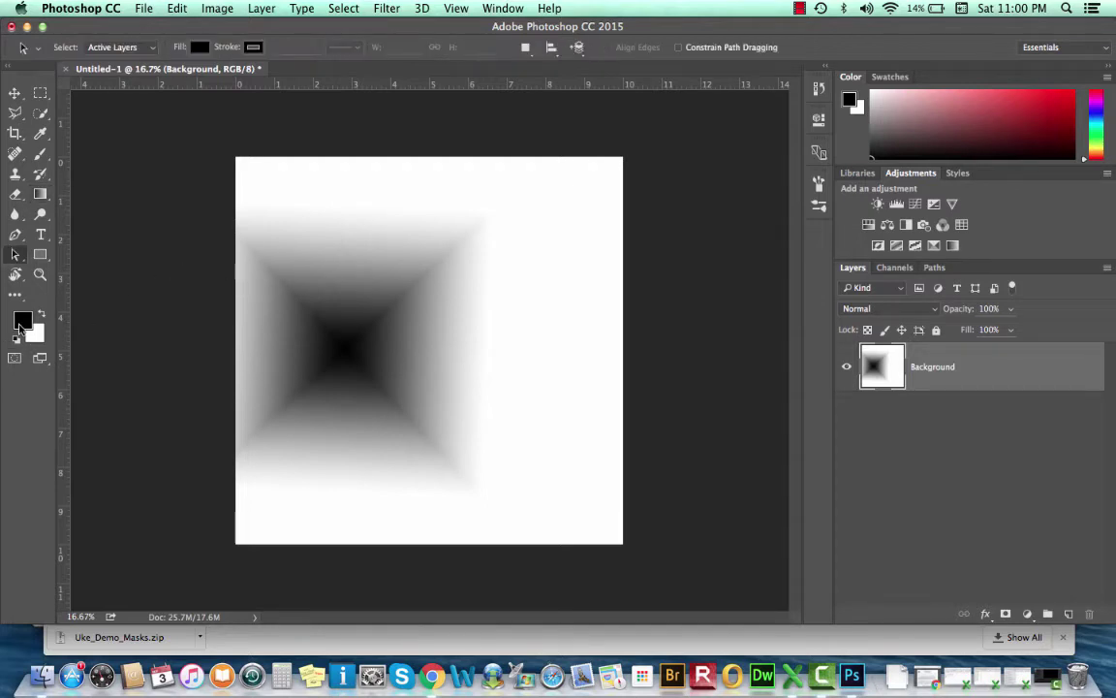
key(g)
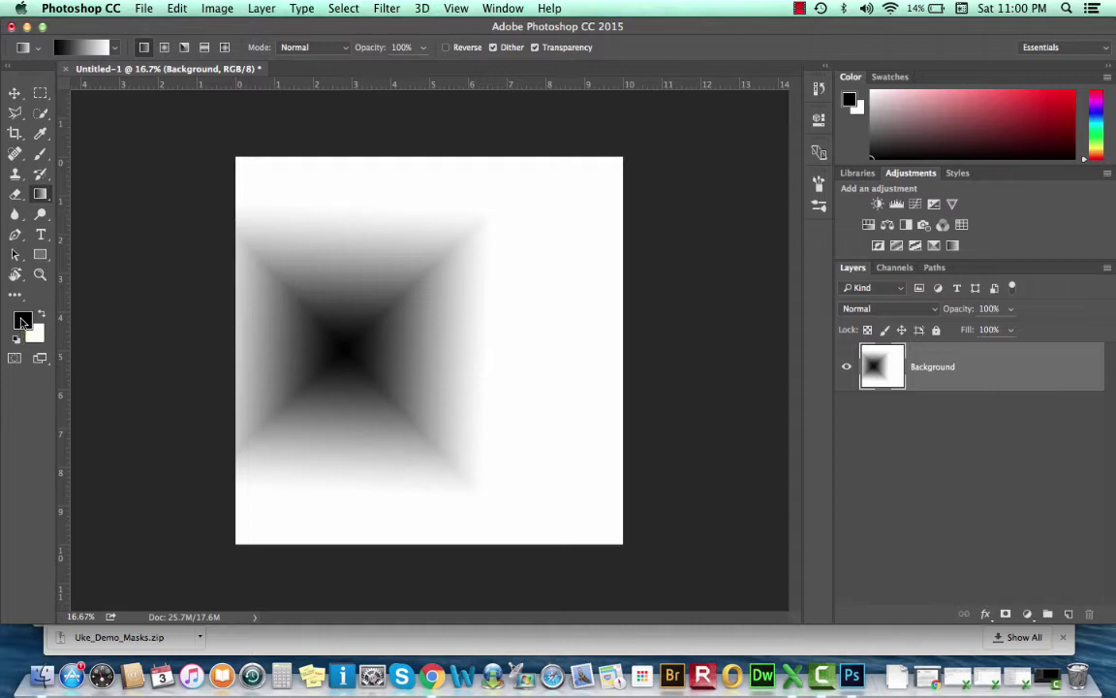
click(23, 321)
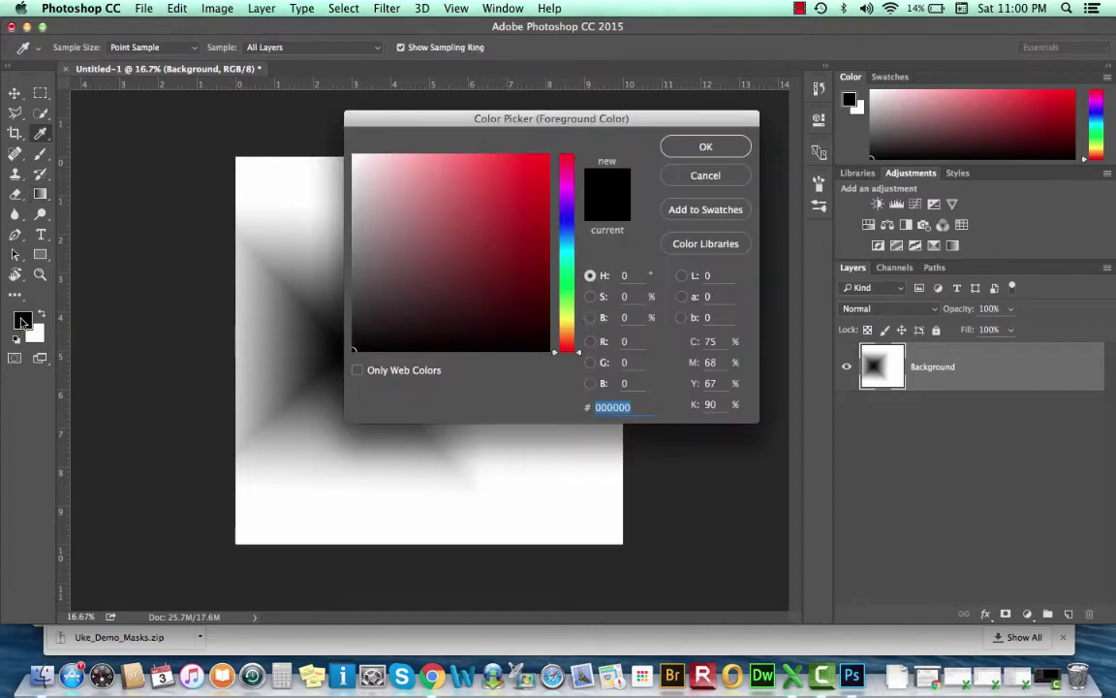
click(569, 251)
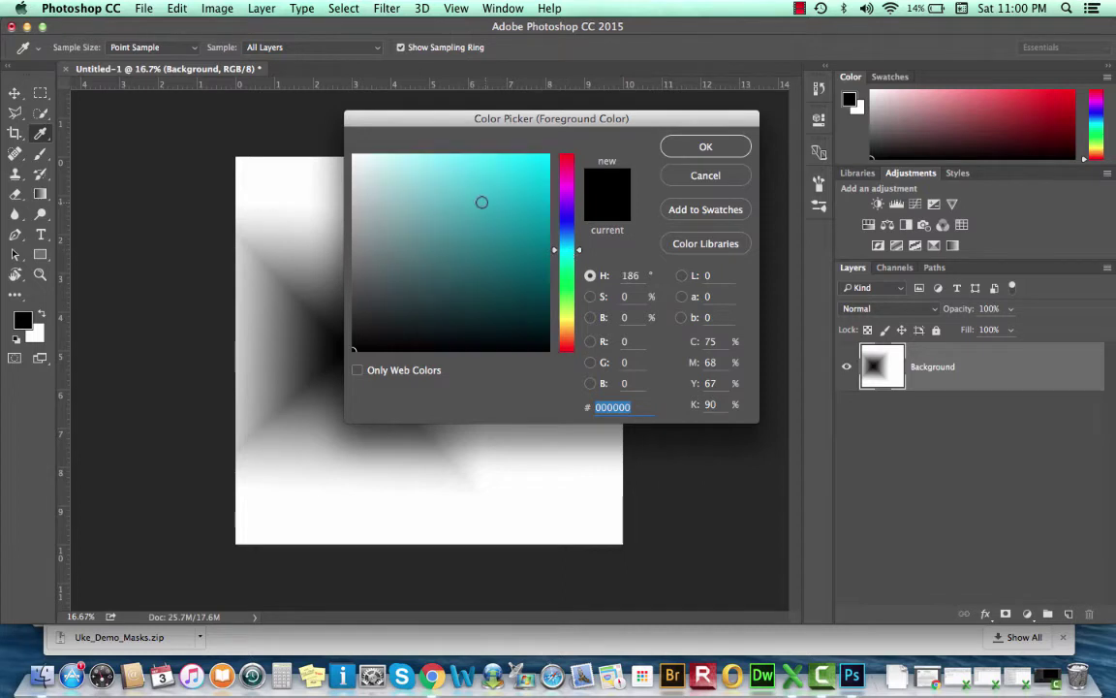
mouse_move(476, 207)
mouse_down()
mouse_move(463, 219)
mouse_move(436, 212)
mouse_move(424, 170)
mouse_move(408, 168)
mouse_up()
click(673, 153)
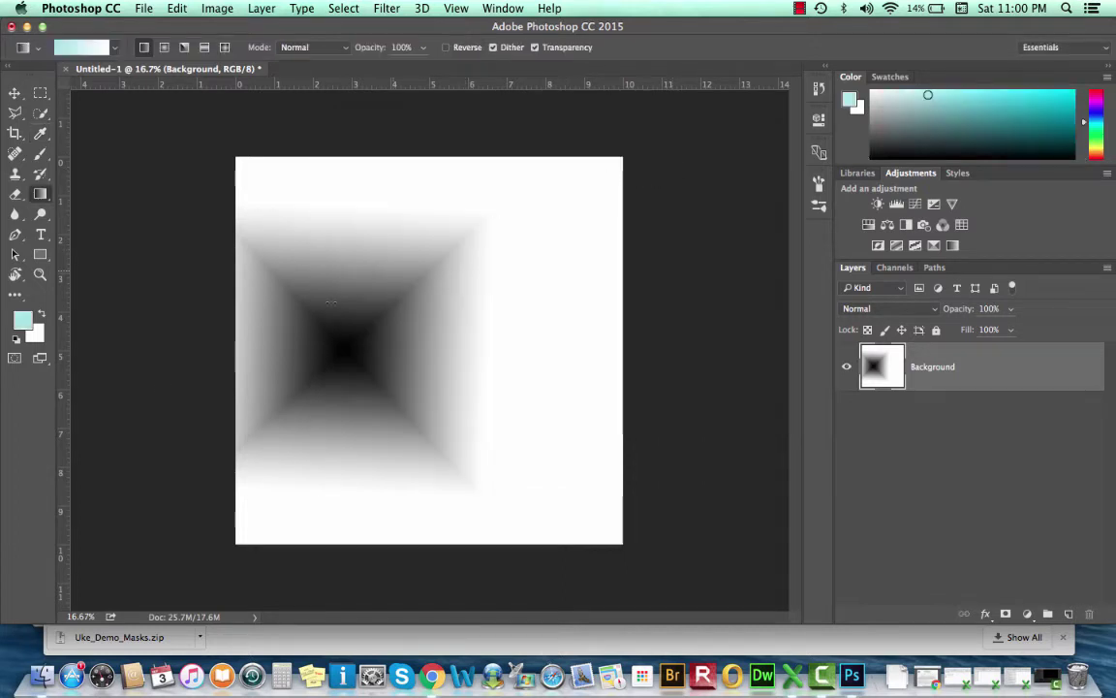
Step: Set the background colour to a dark muted teal
click(37, 336)
click(568, 244)
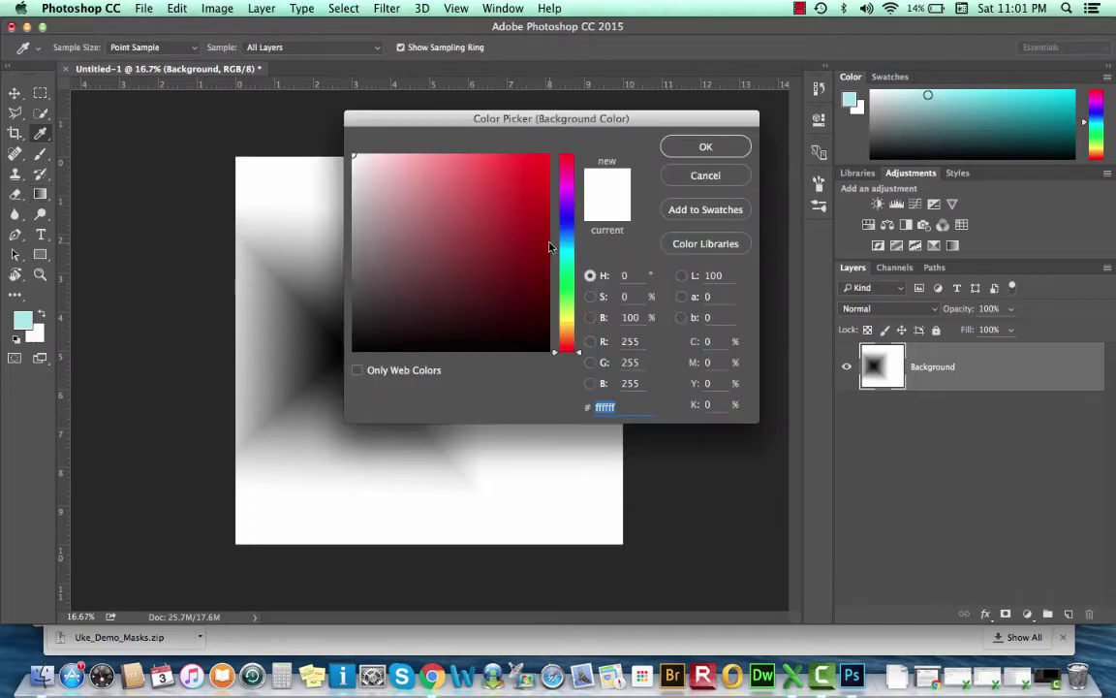
click(463, 274)
drag(463, 275, 432, 290)
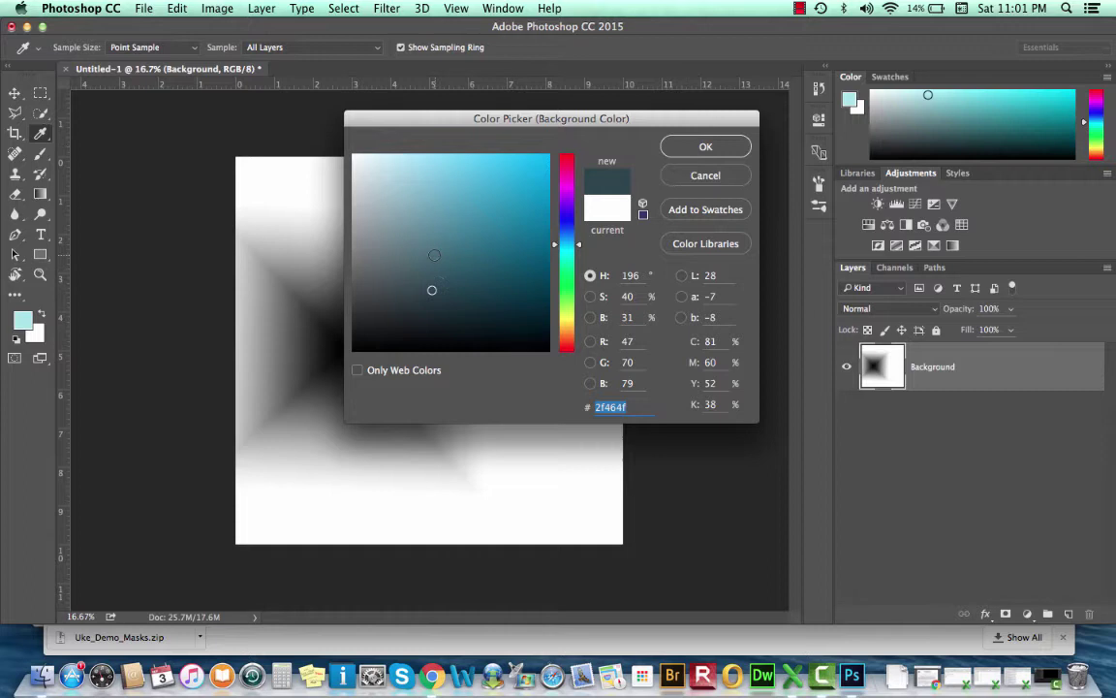
click(432, 251)
click(705, 146)
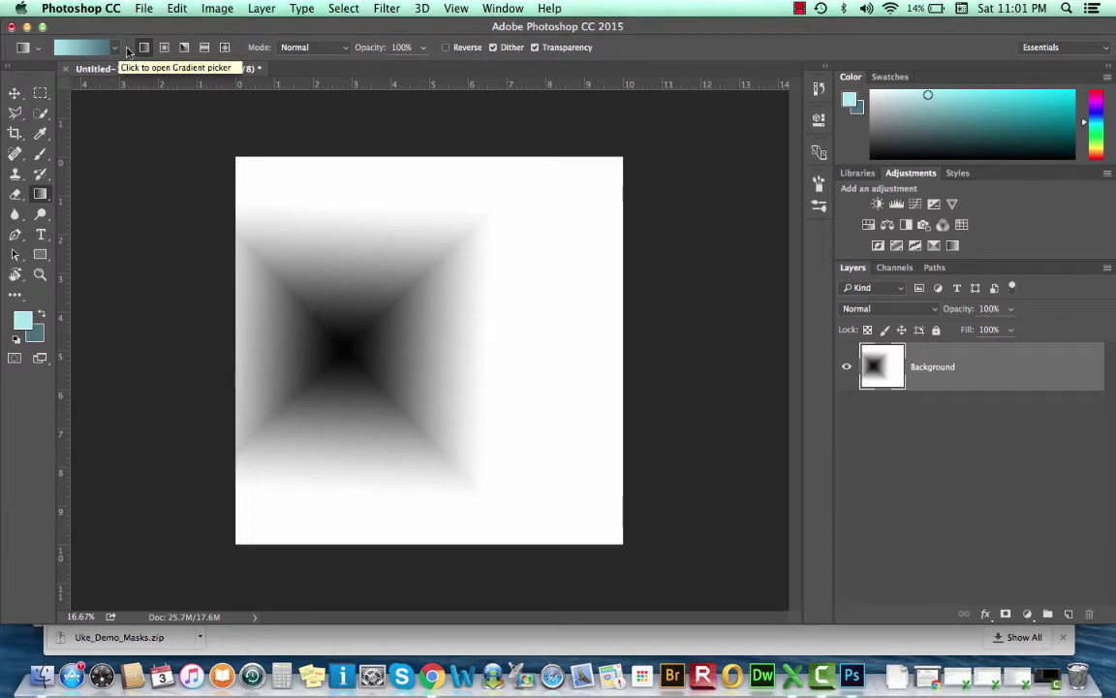
Step: Switch to Radial and drag a cyan-to-teal gradient outward from the canvas centre
click(164, 48)
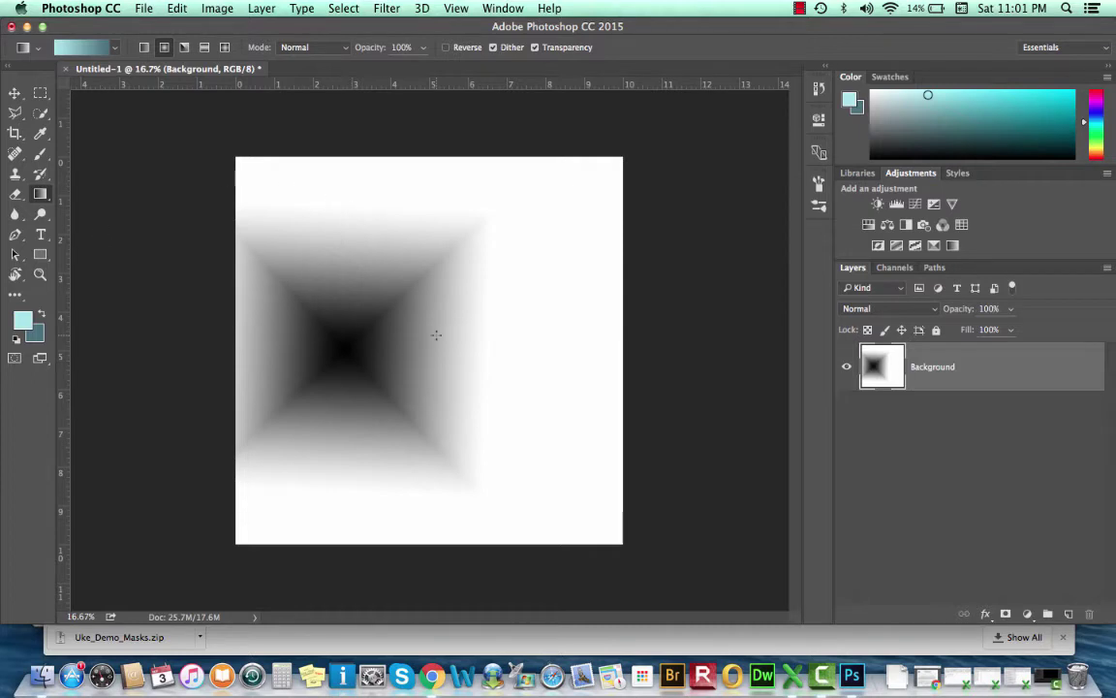
drag(436, 334, 595, 192)
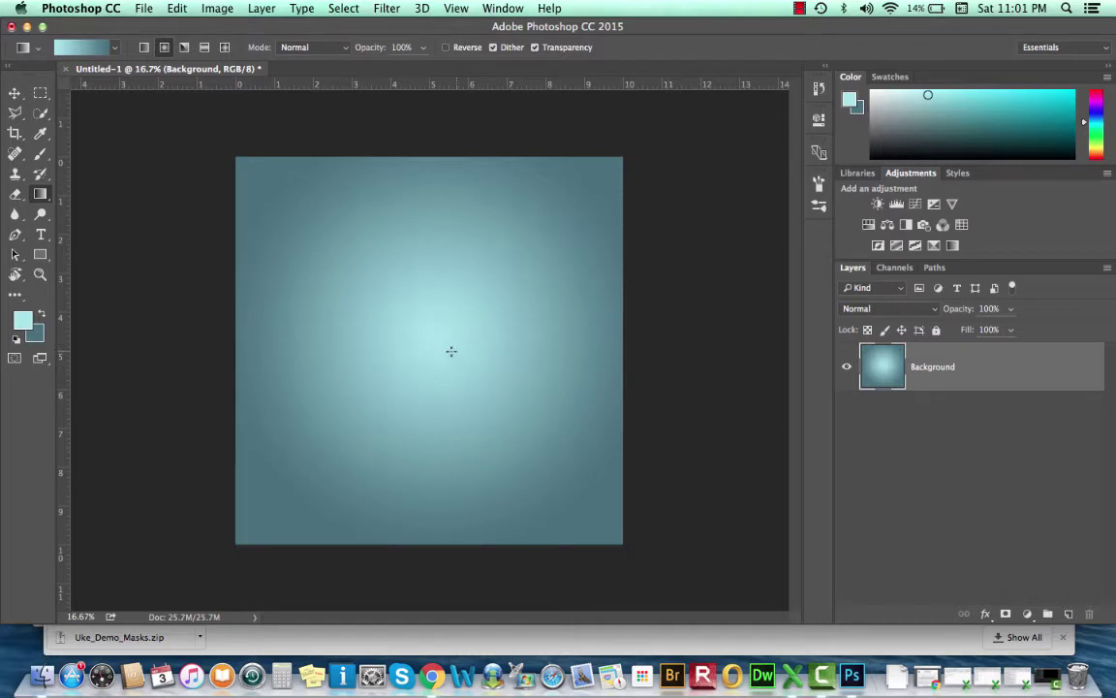
drag(461, 356, 309, 249)
drag(309, 249, 309, 249)
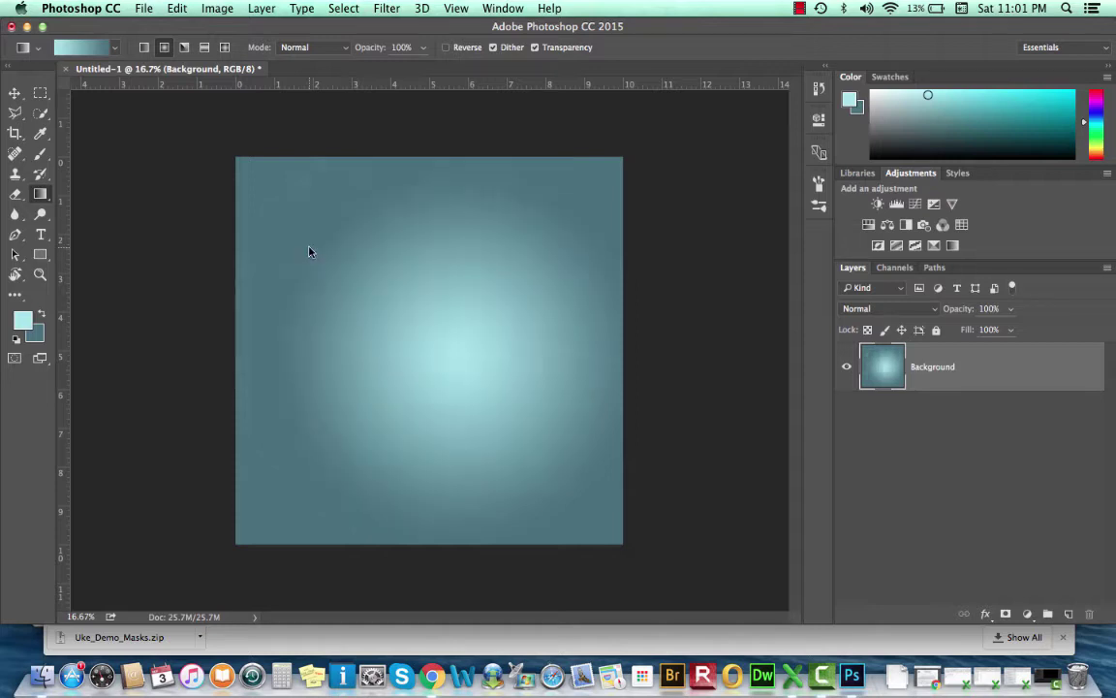
drag(445, 362, 564, 204)
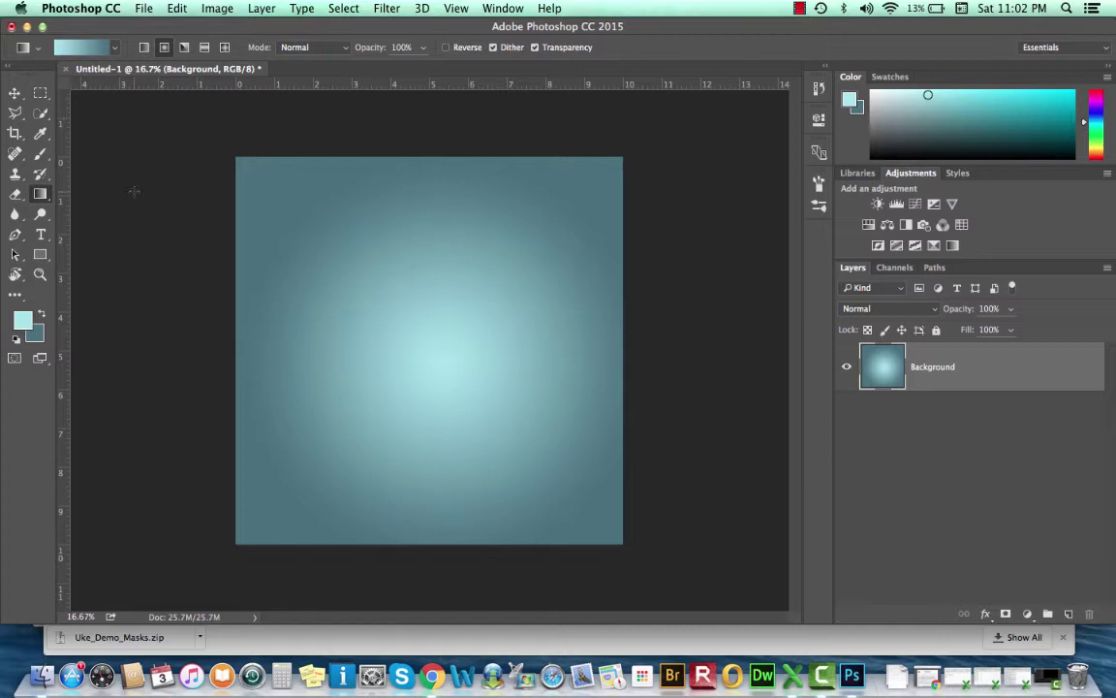
Step: Place ukelel.jpg from Desktop > Uke_Demo_Masks as a linked layer
click(142, 10)
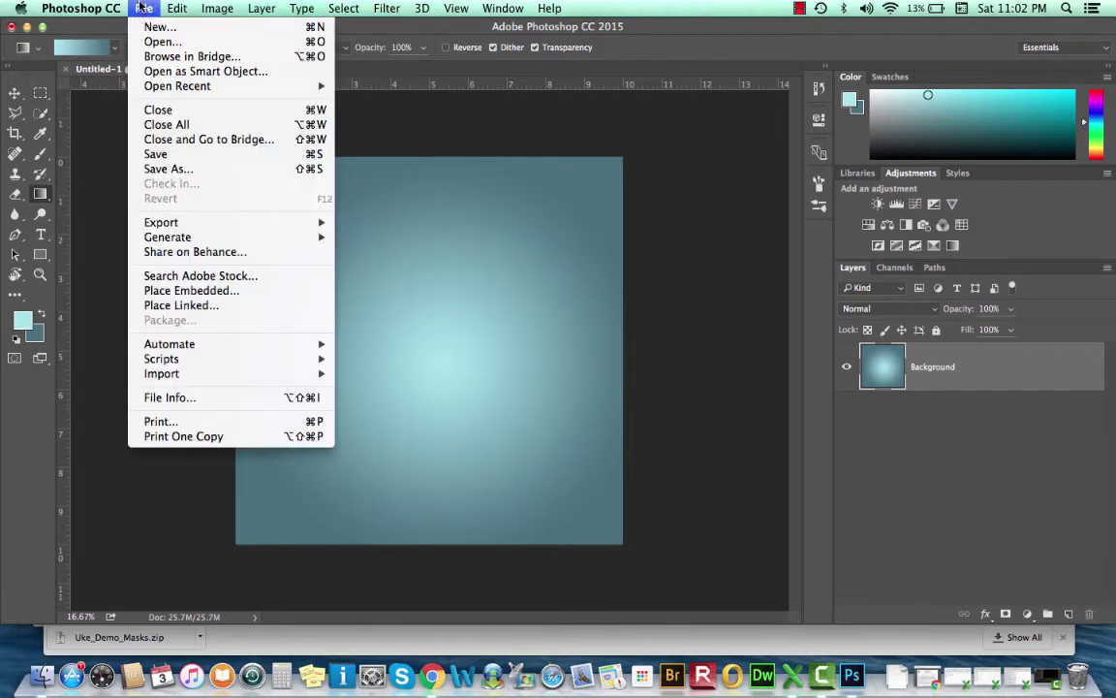
click(171, 307)
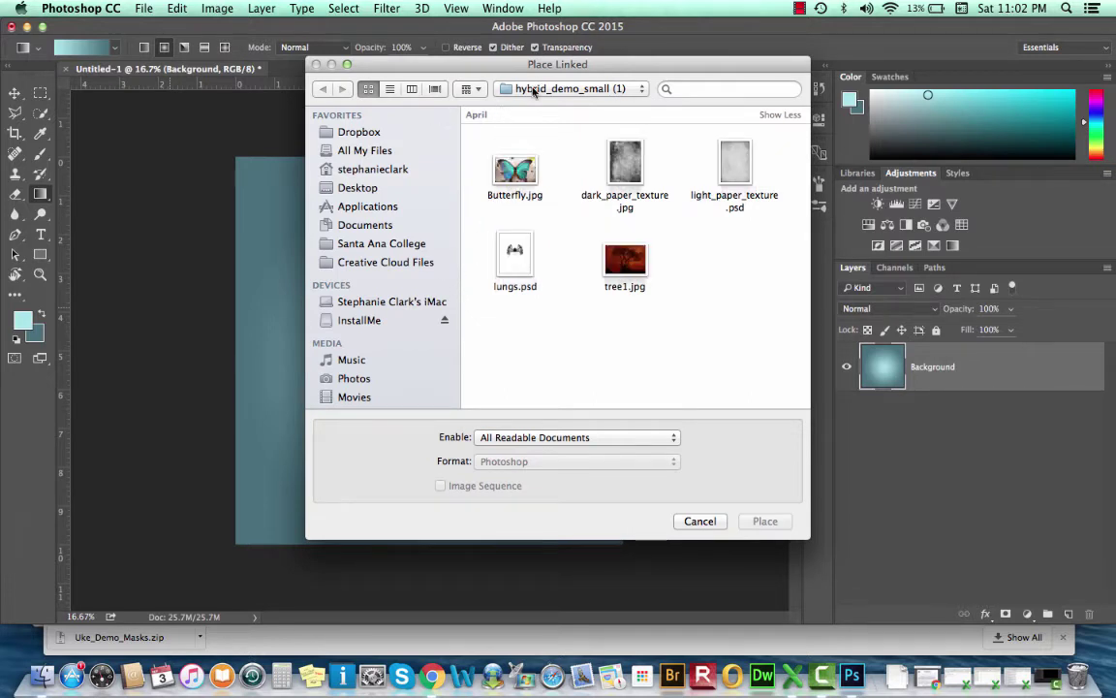
click(532, 90)
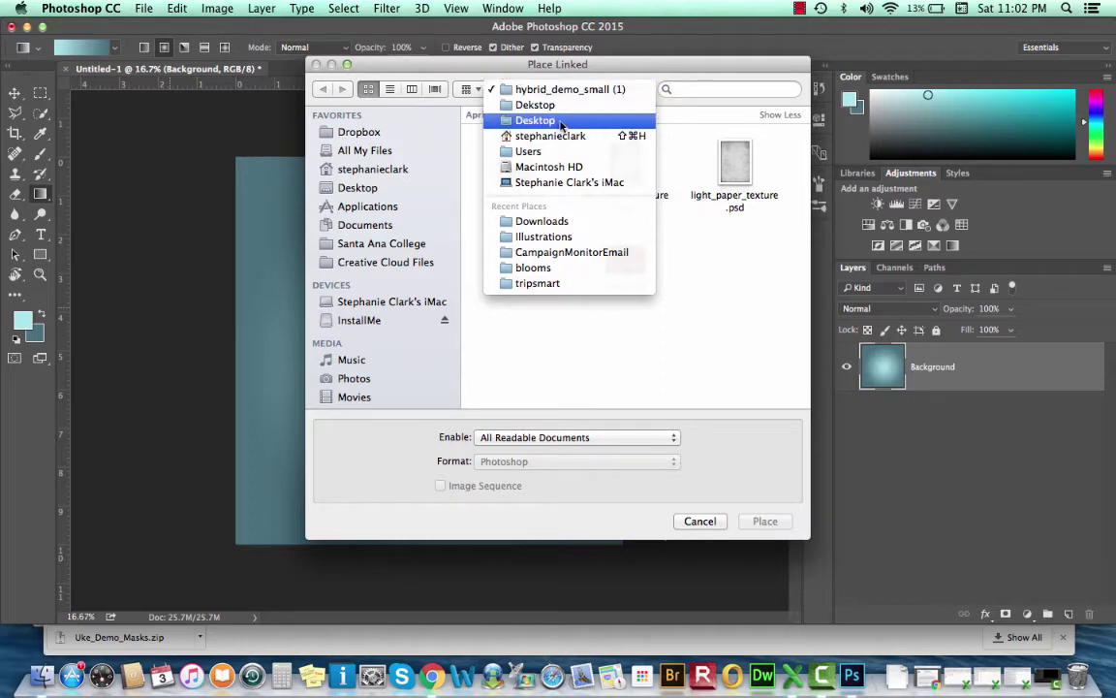
click(560, 123)
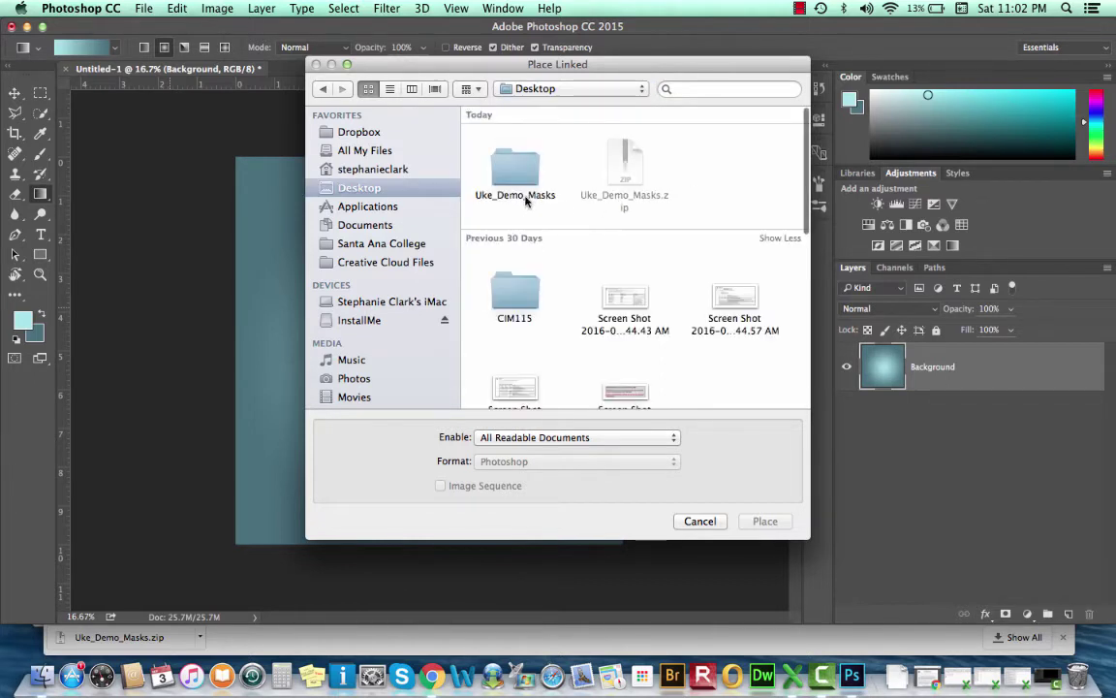
double_click(527, 199)
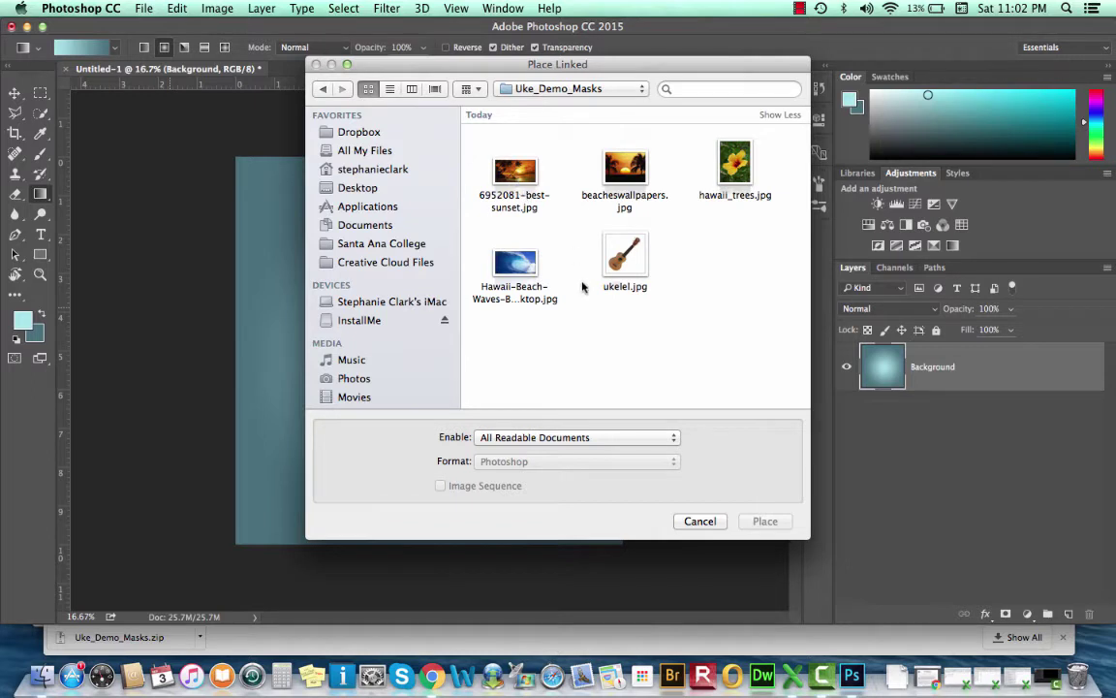
click(635, 269)
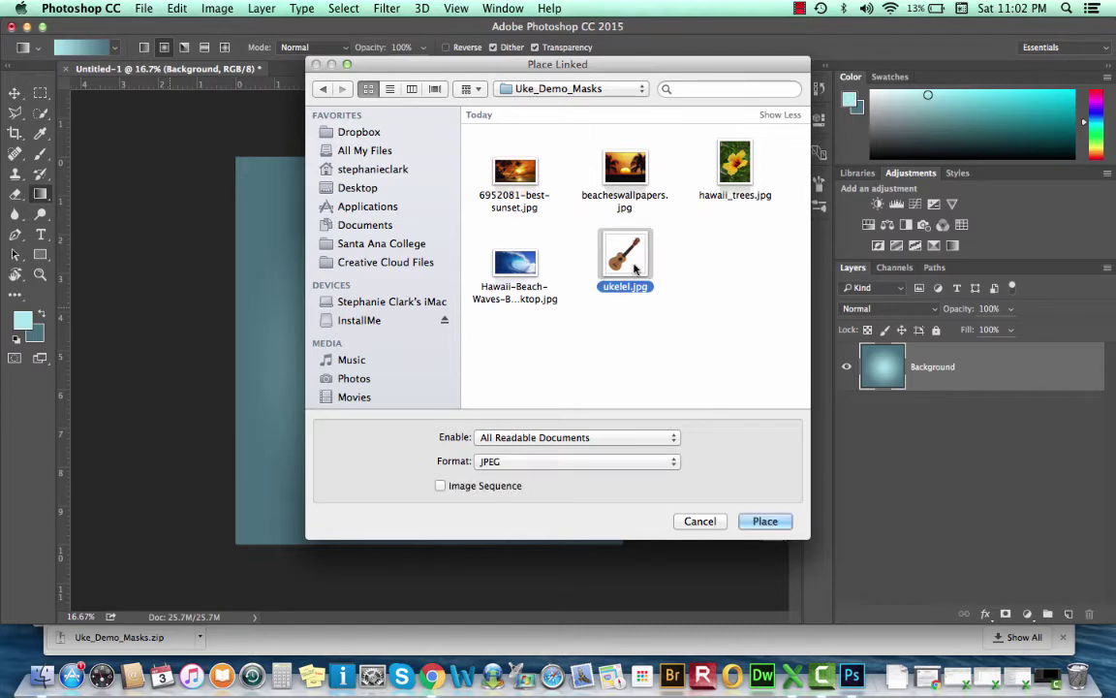
click(764, 521)
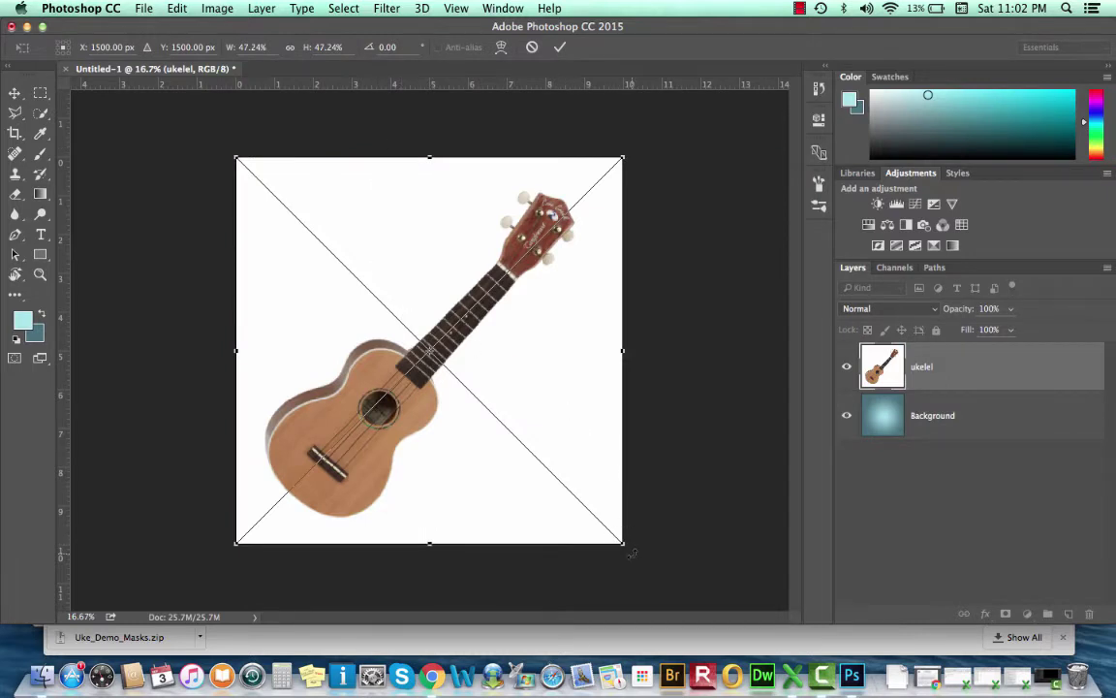
Step: Rotate the ukulele about −89°, scale it to 39.3% and shift it up and right
drag(629, 554, 536, 243)
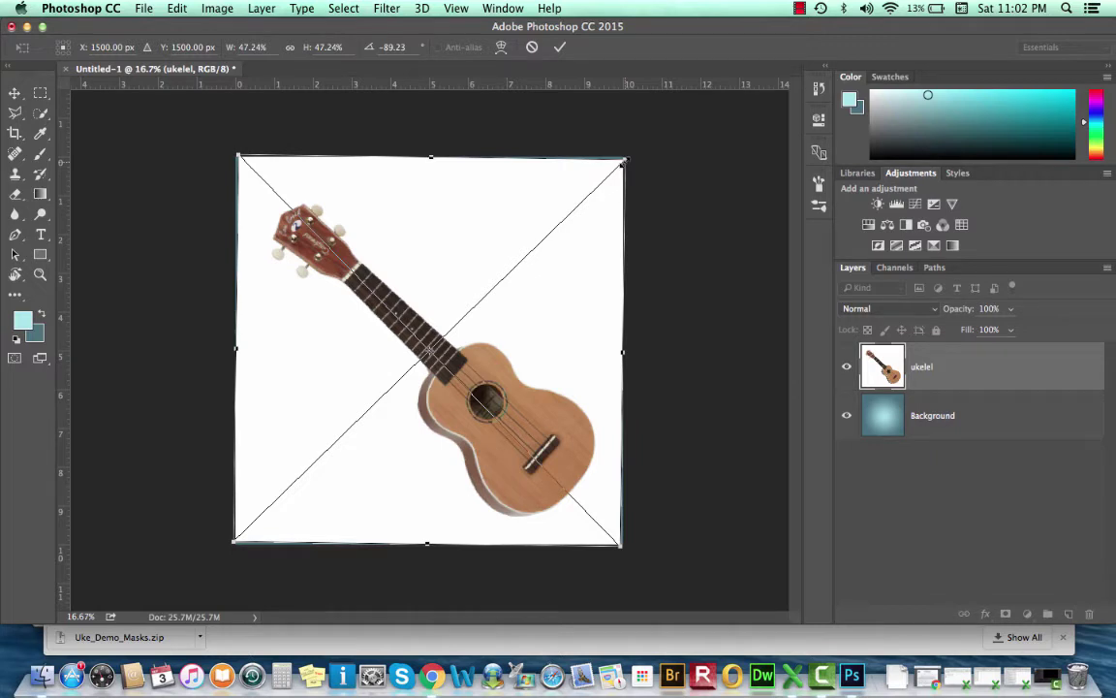
drag(623, 163, 559, 224)
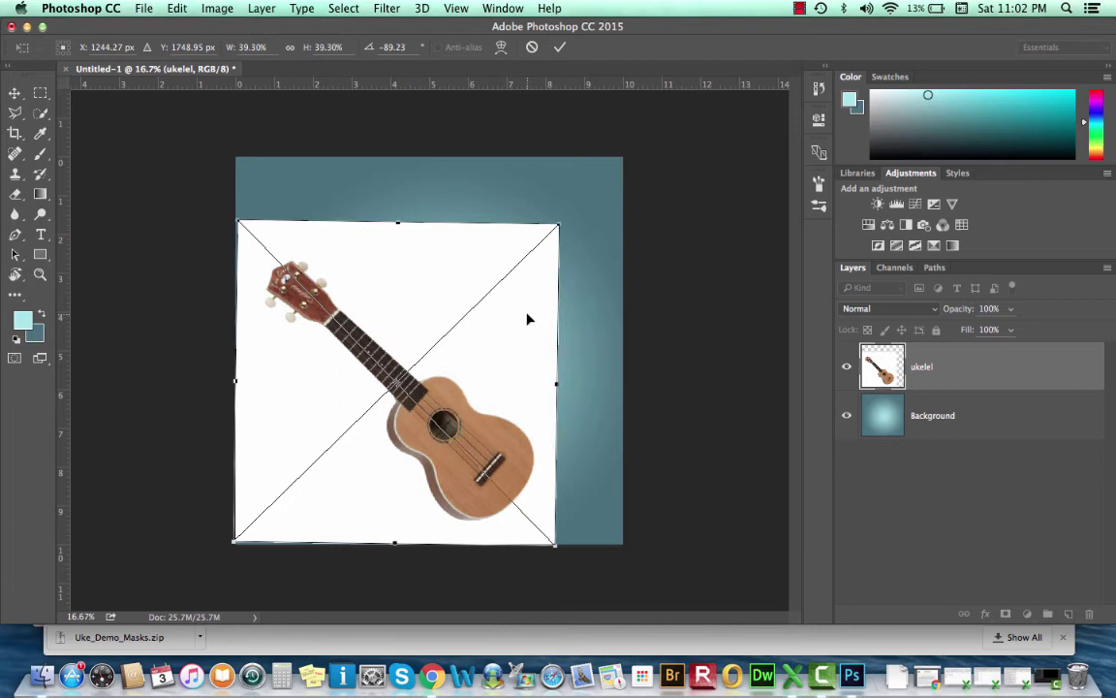
drag(528, 318, 560, 272)
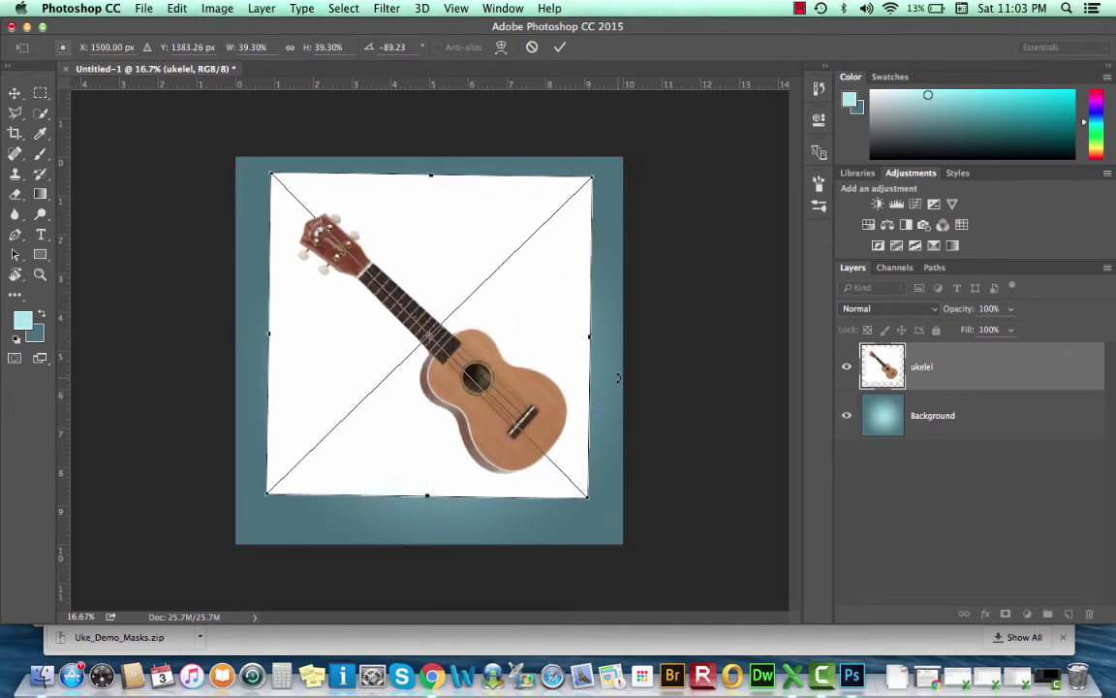
Step: Commit the placement transform and rename the ukelel layer to 'ukelele'
key(Return)
key(g)
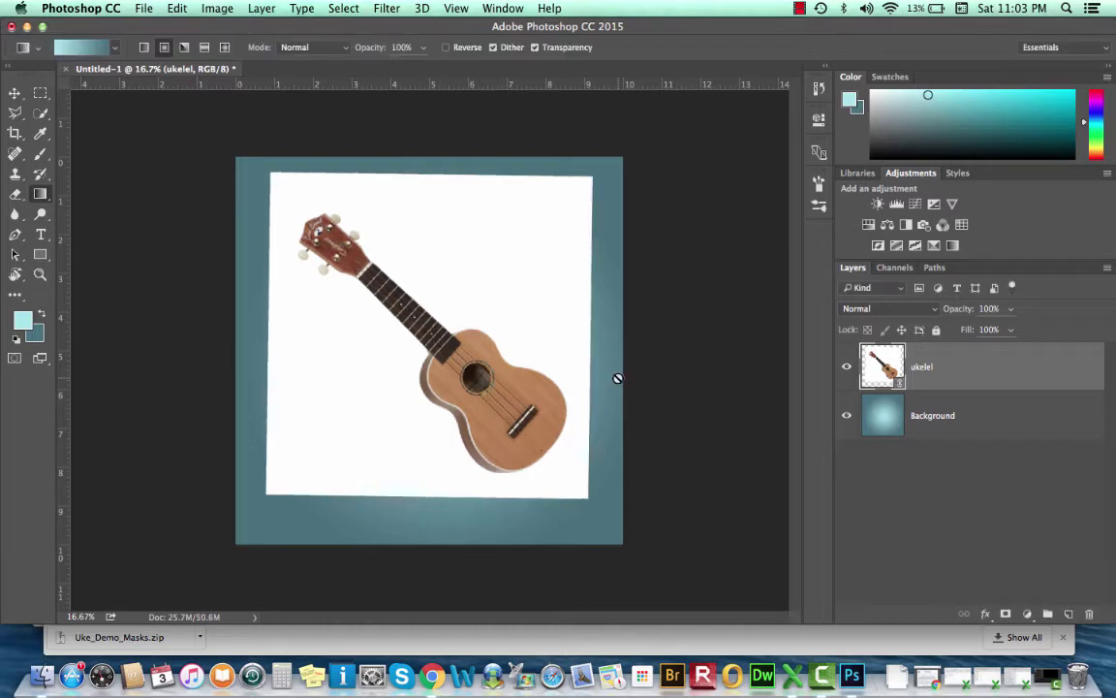
double_click(921, 366)
text(ukelele)
key(Return)
Step: Choose Quick Selection, set the brush to 125 px and switch to Add to selection mode
click(41, 113)
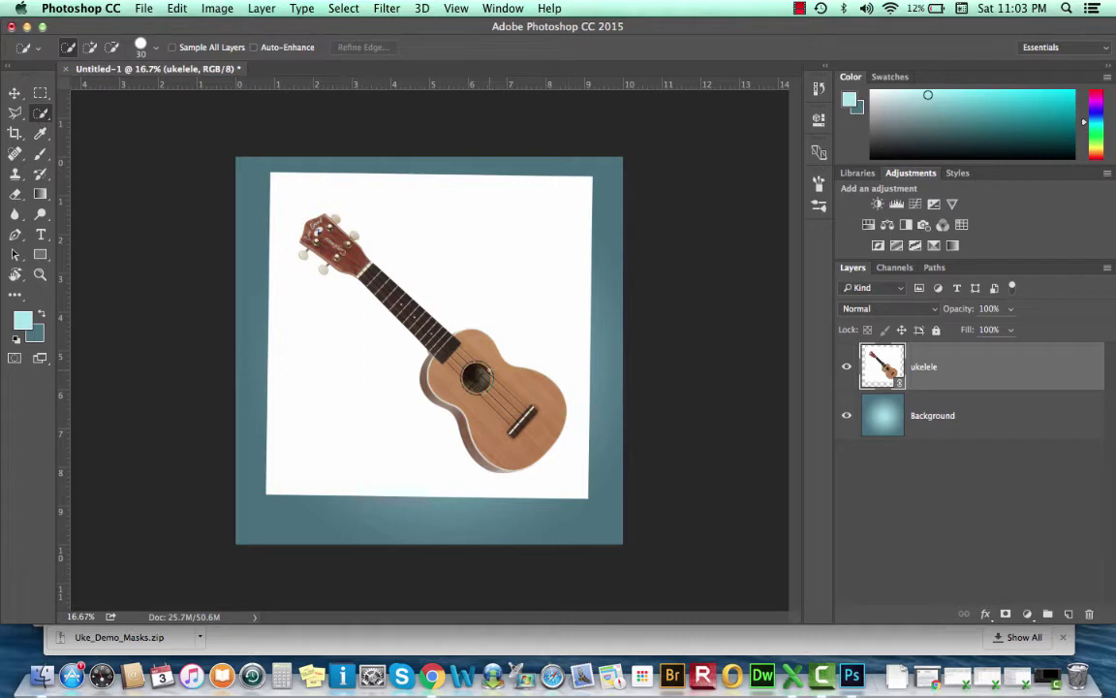
key(bracketright)
key(bracketright)
key(bracketright)
key(bracketright)
key(bracketright)
key(bracketright)
key(bracketright)
key(bracketright)
key(bracketright)
key(bracketright)
key(bracketright)
key(bracketleft)
key(bracketleft)
key(bracketleft)
key(bracketleft)
click(143, 48)
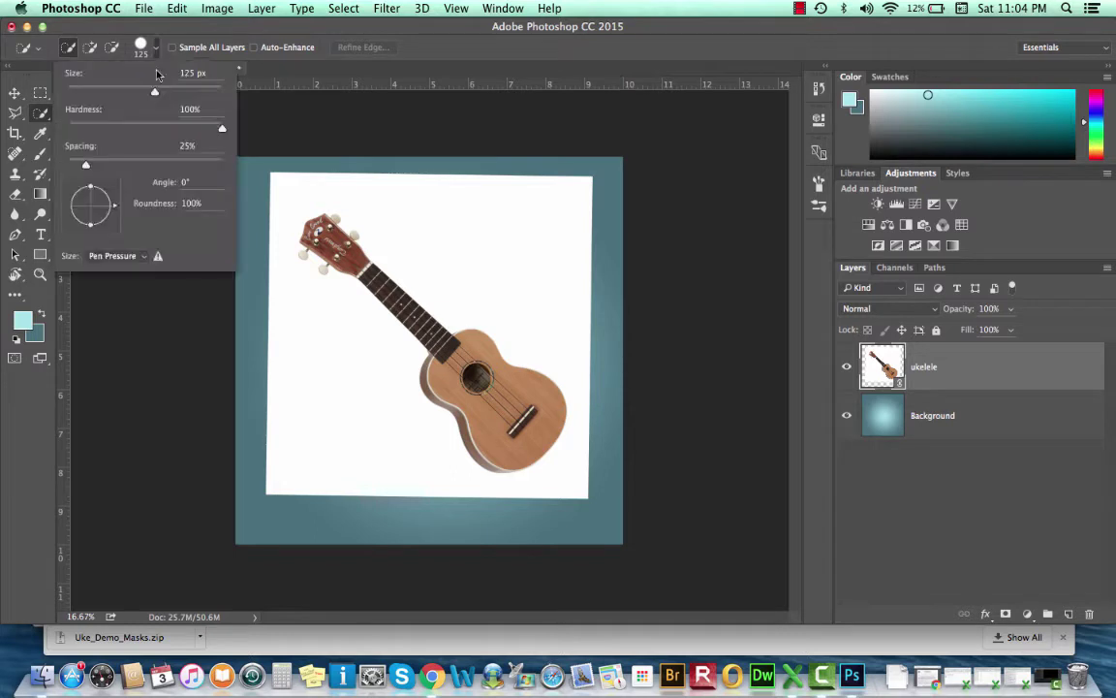
click(155, 49)
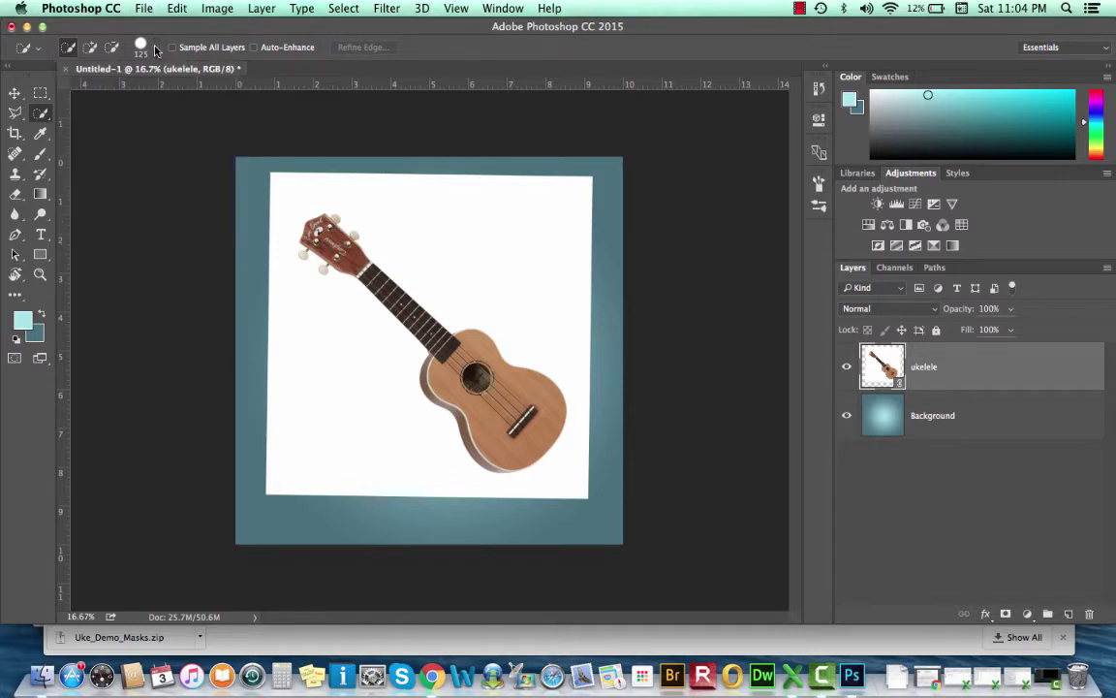
click(90, 49)
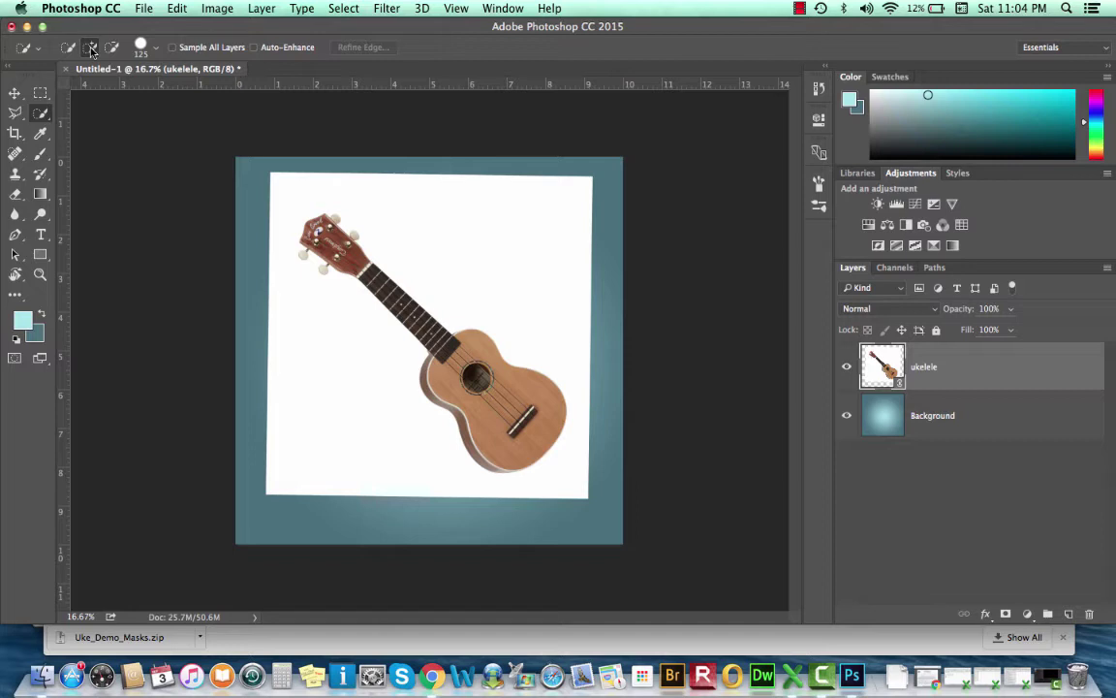
click(92, 51)
Step: Paint a quick selection over the ukulele, zooming in to refine the body's left edge
drag(506, 418, 514, 427)
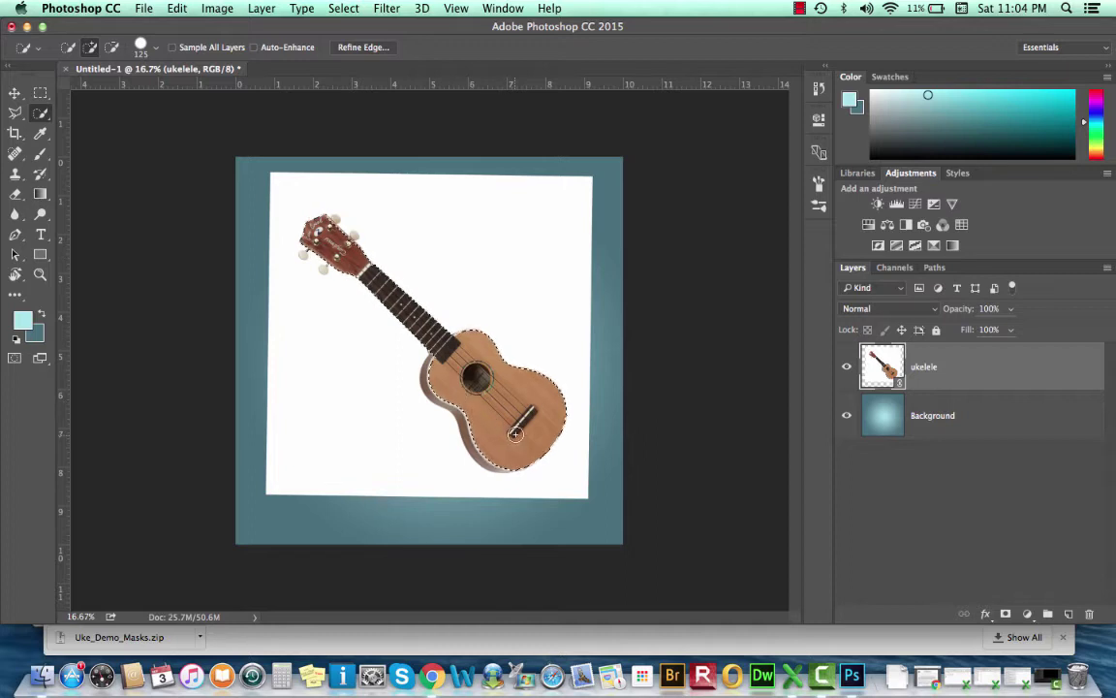
key(z)
click(486, 384)
click(486, 384)
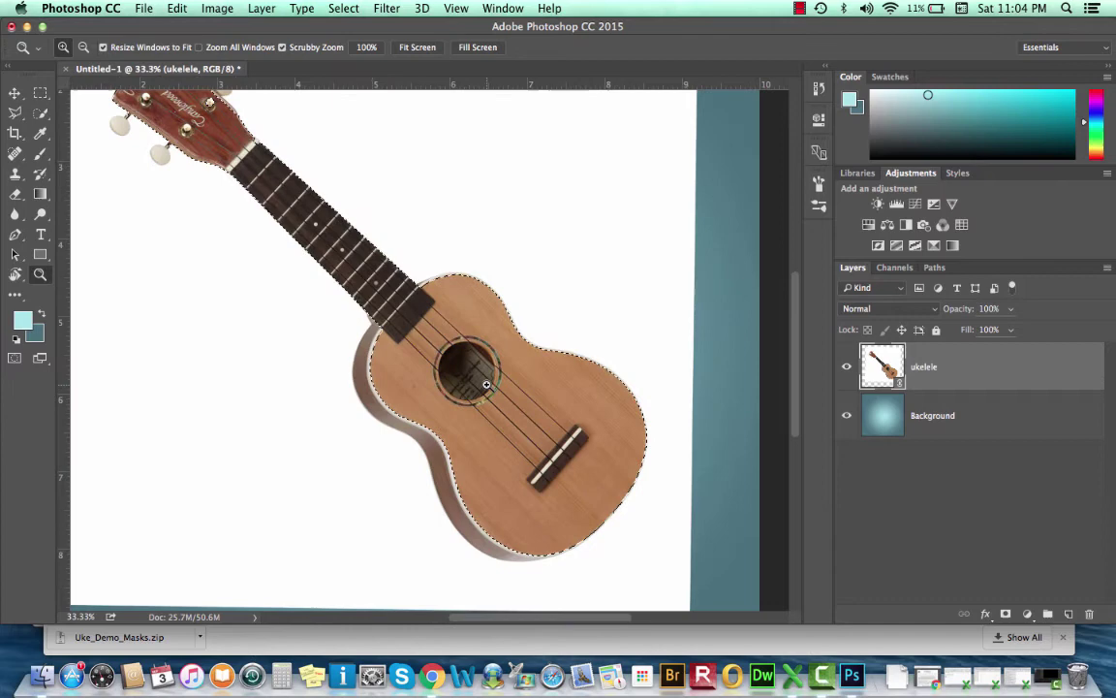
key(w)
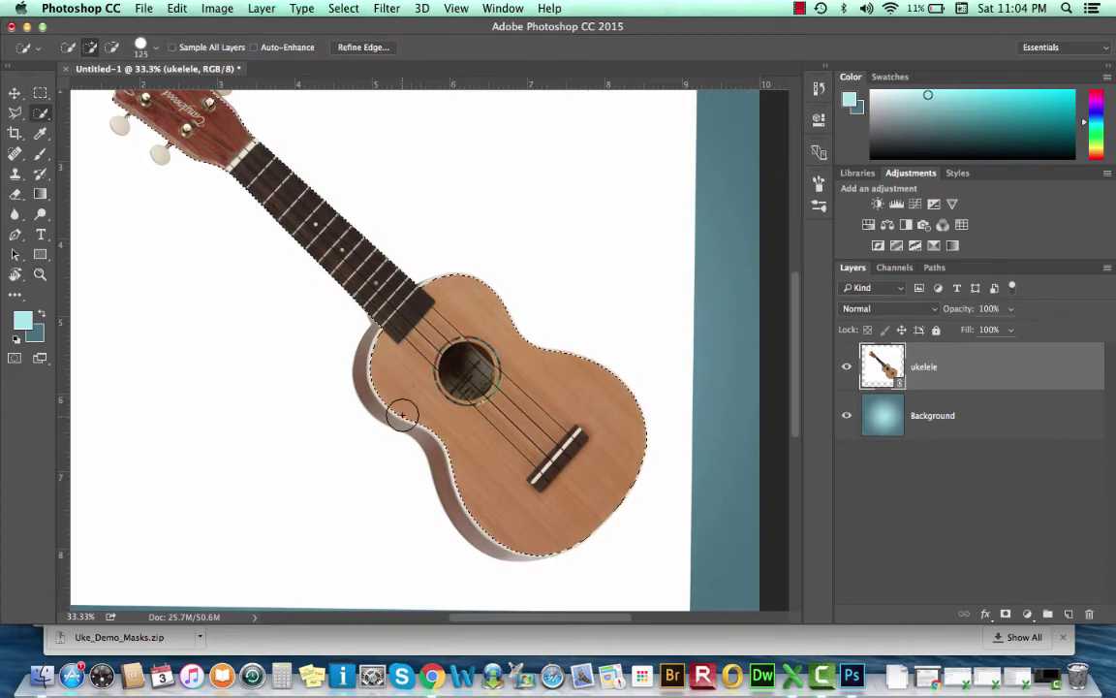
alt+click(390, 405)
Step: Move along the ukulele, alternating Subtract and Add modes to clean up the selection edges
scroll(475, 518, up, 4)
scroll(475, 519, left, 3)
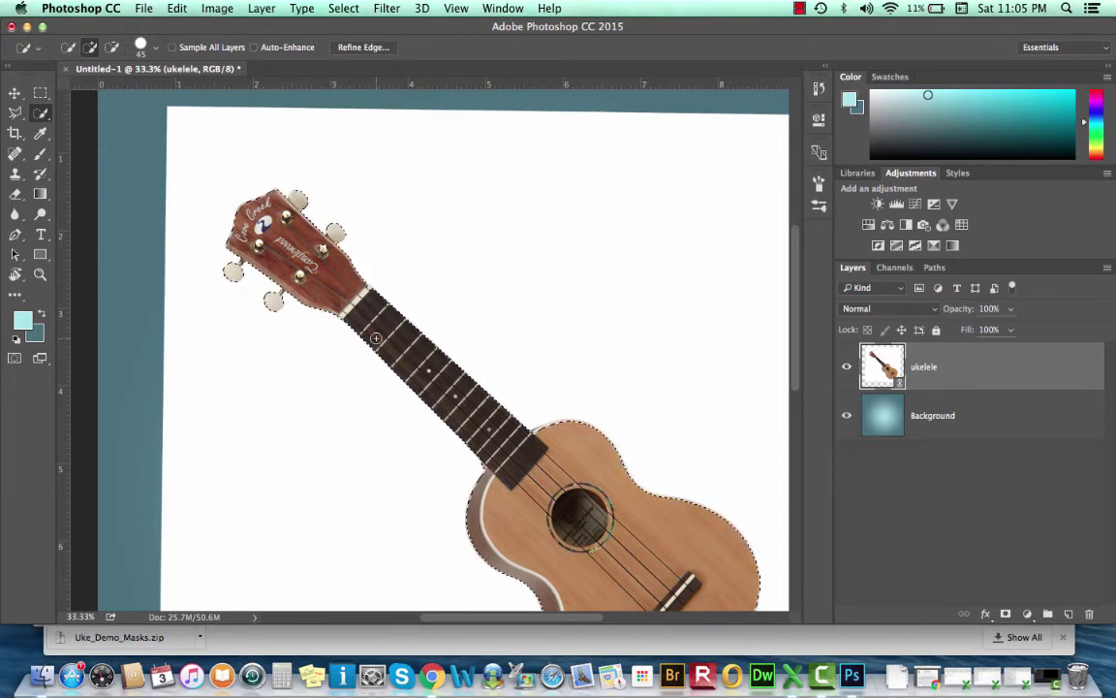
scroll(376, 337, down, 3)
scroll(376, 337, right, 3)
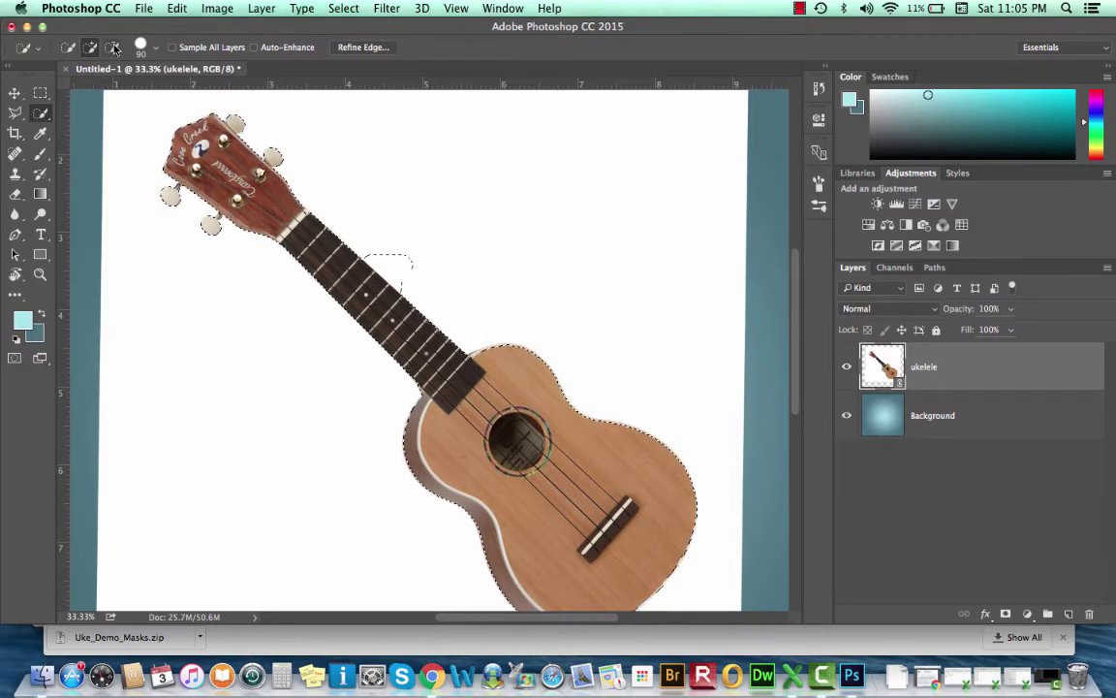
click(112, 47)
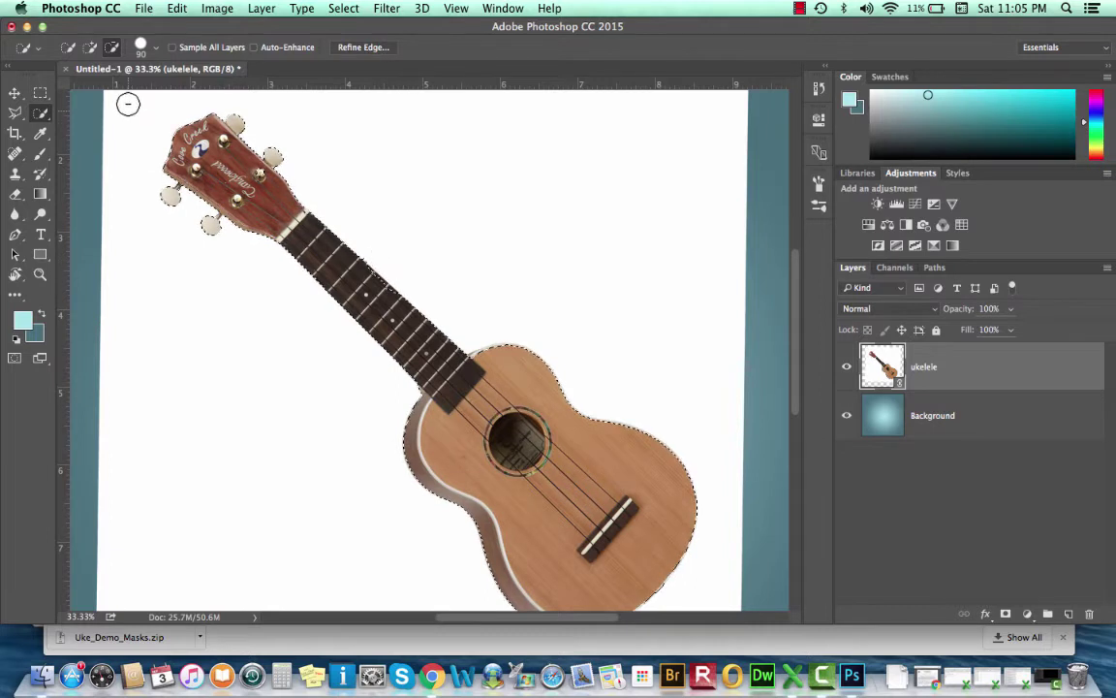
click(89, 47)
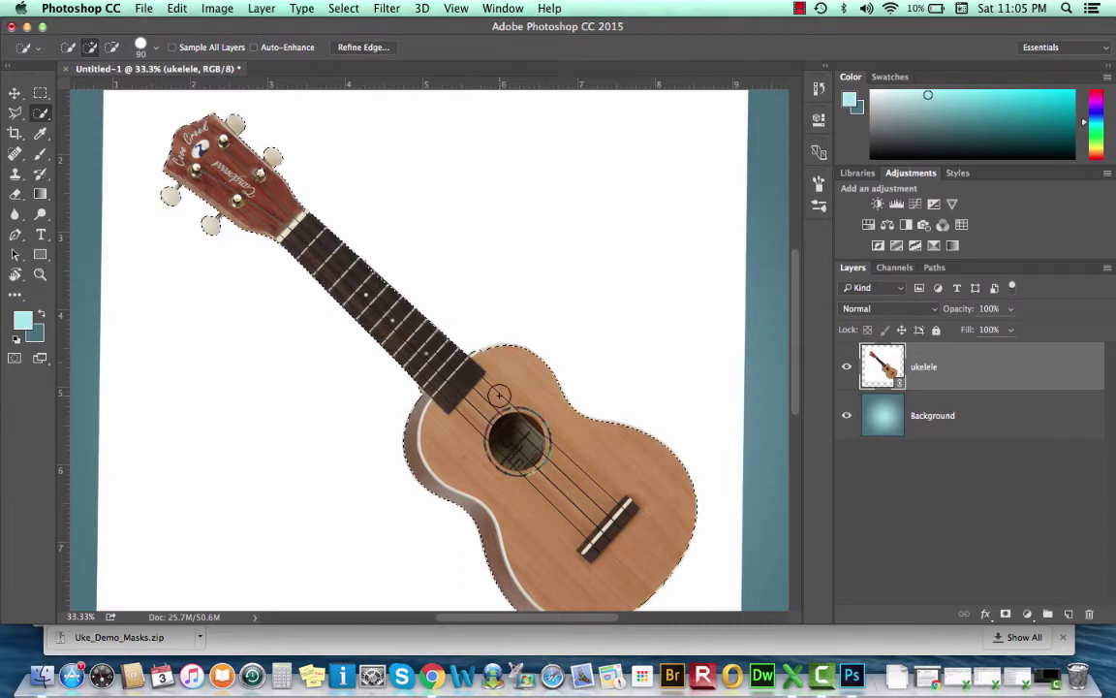
scroll(445, 360, down, 2)
scroll(445, 361, up, 2)
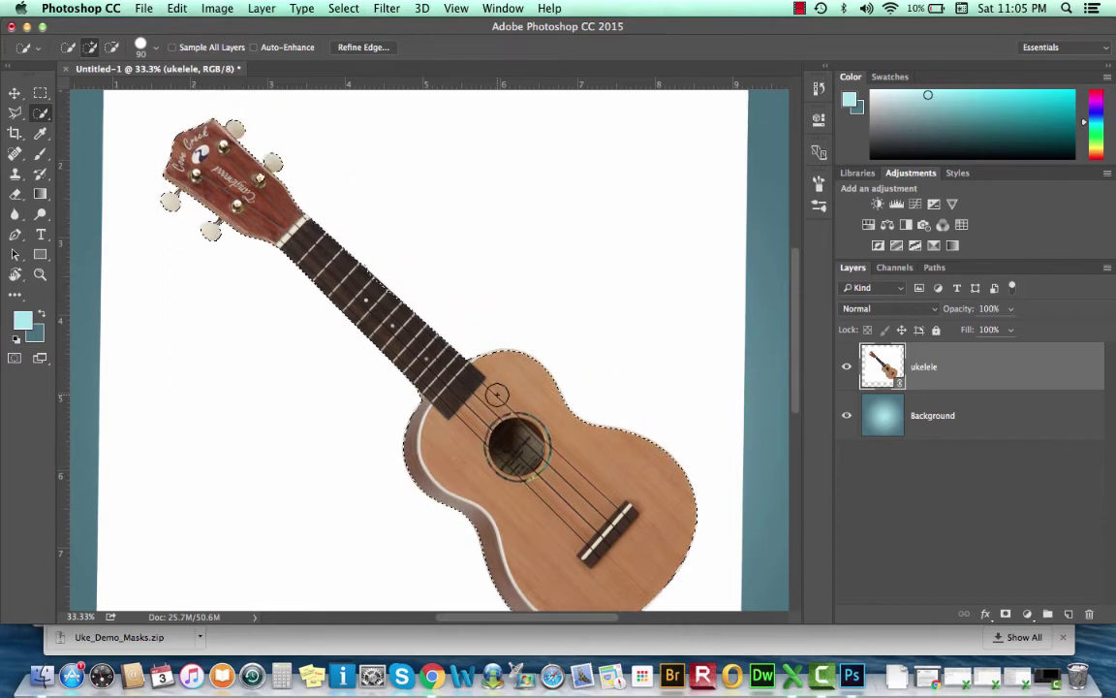
scroll(445, 360, down, 1)
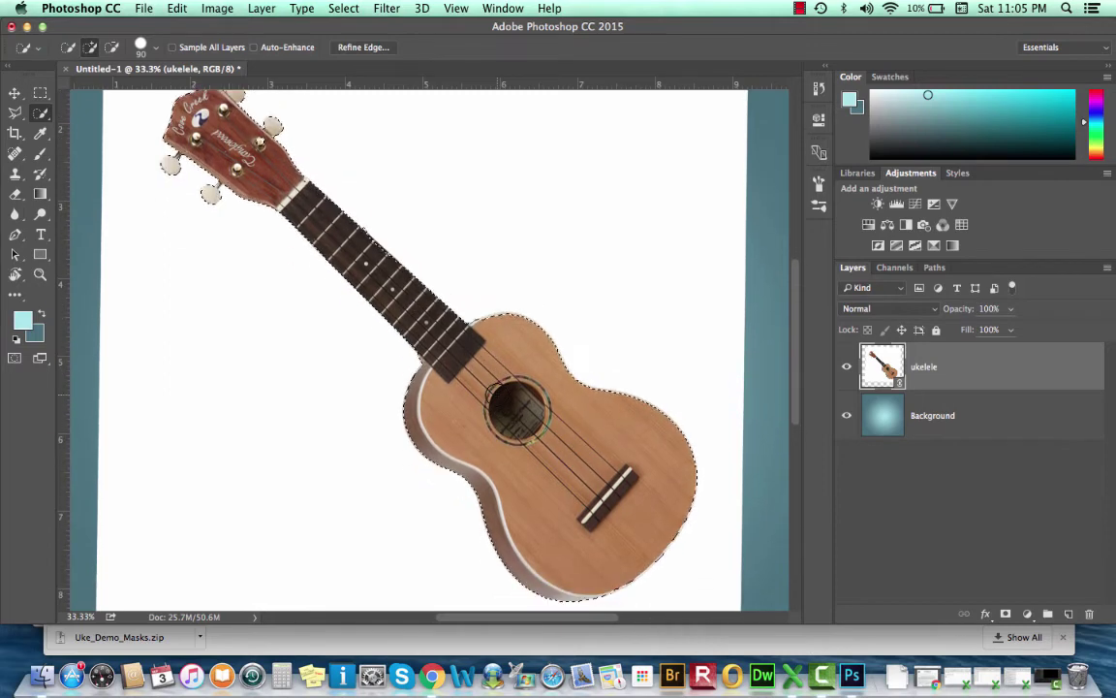
Step: Open Refine Edge for the ukulele selection and preview the cut-out in On Black view
click(367, 48)
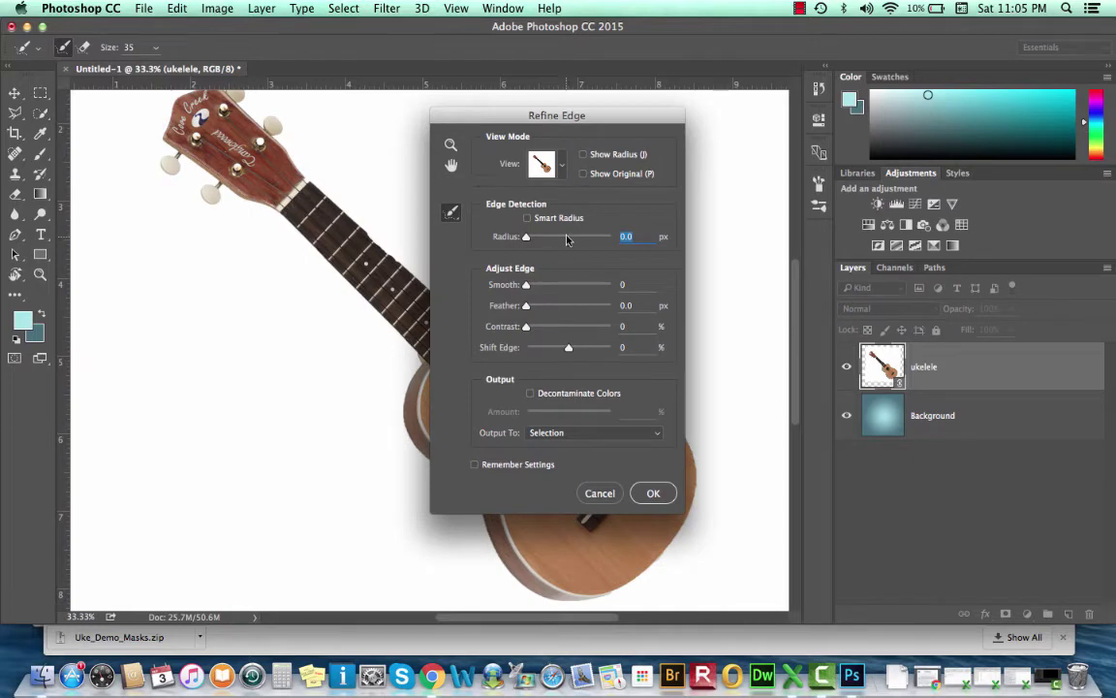
click(563, 172)
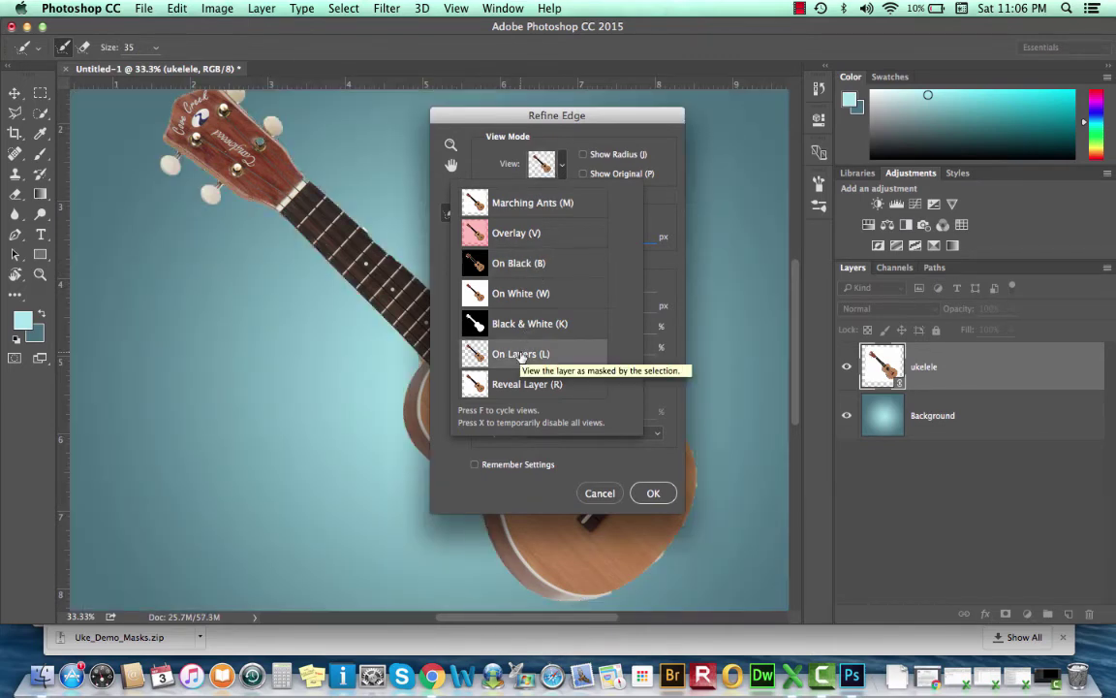
click(571, 172)
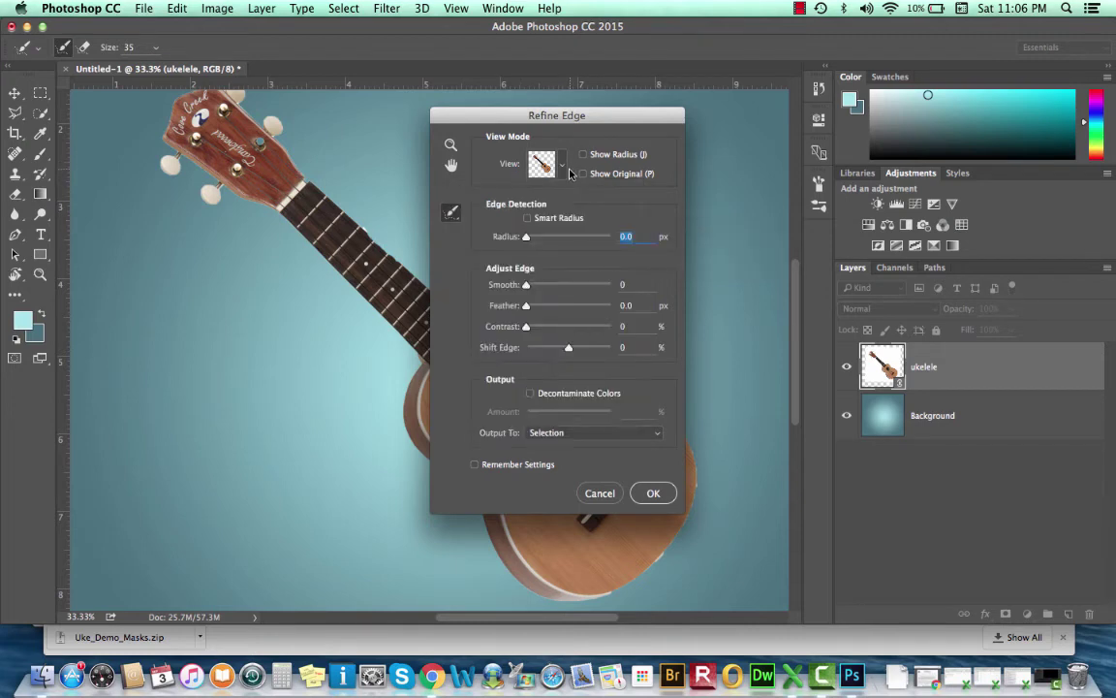
drag(504, 114, 675, 57)
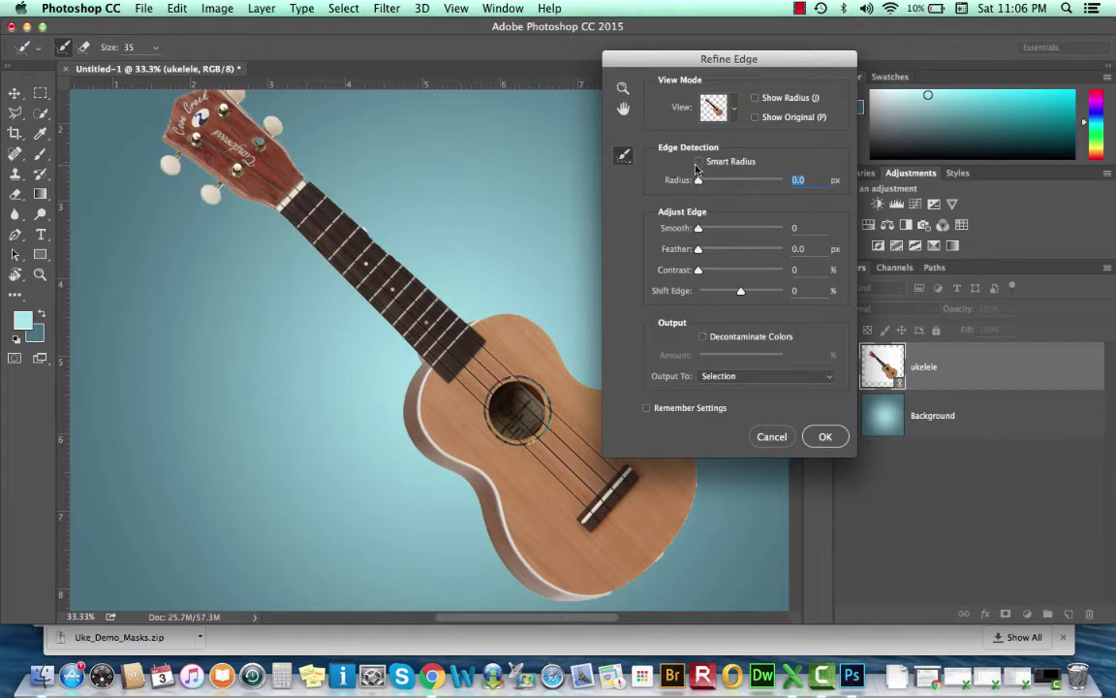
click(732, 102)
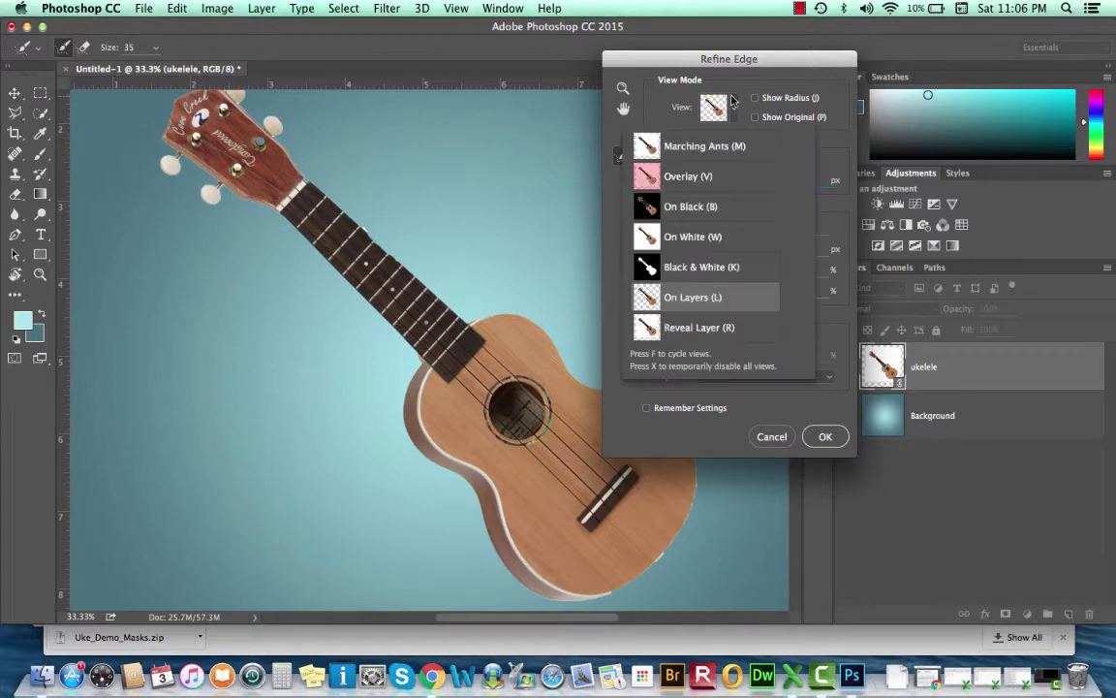
click(691, 209)
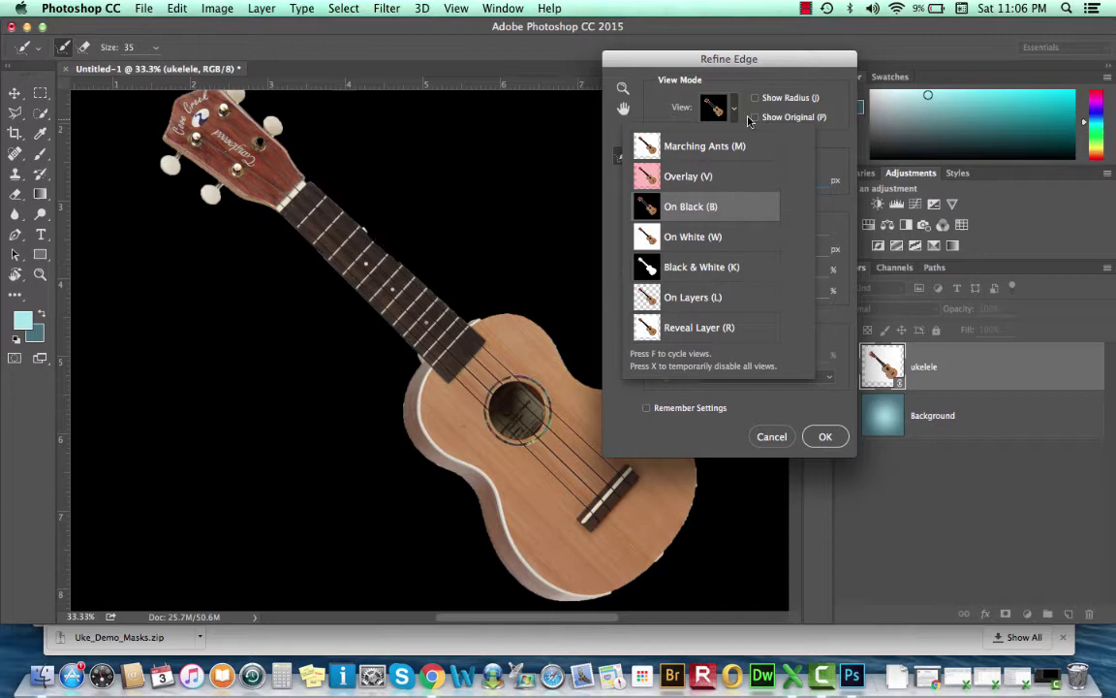
click(677, 106)
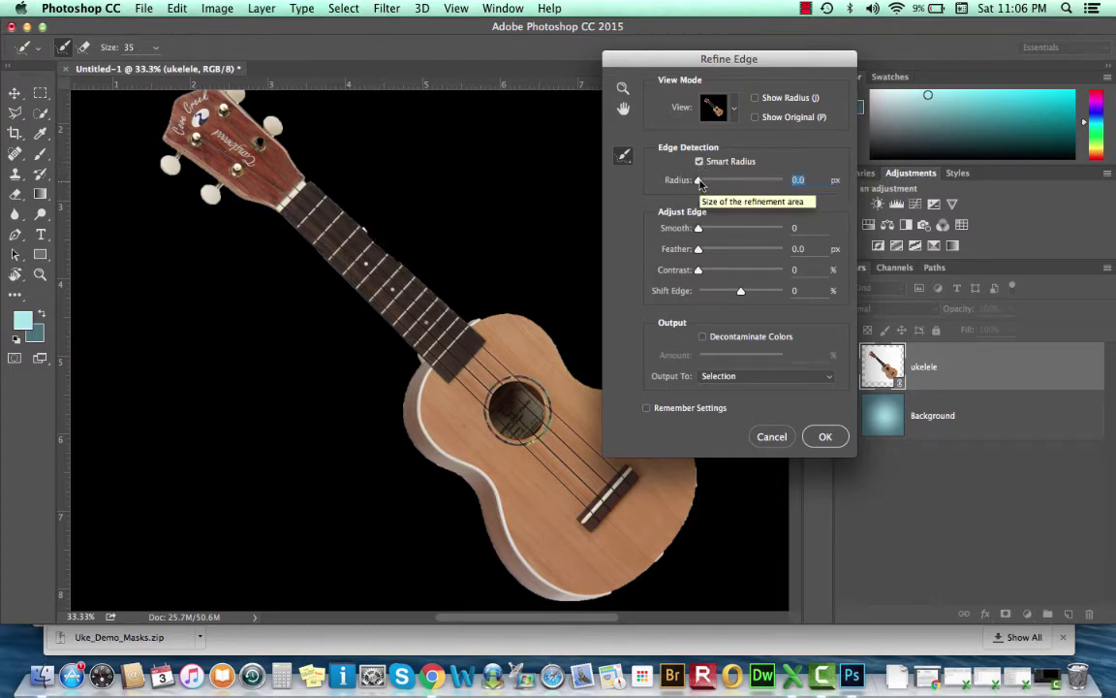
Step: Raise the Smart Radius edge-detection radius to 4.1 px, keeping the Refine Radius brush
drag(699, 182, 705, 184)
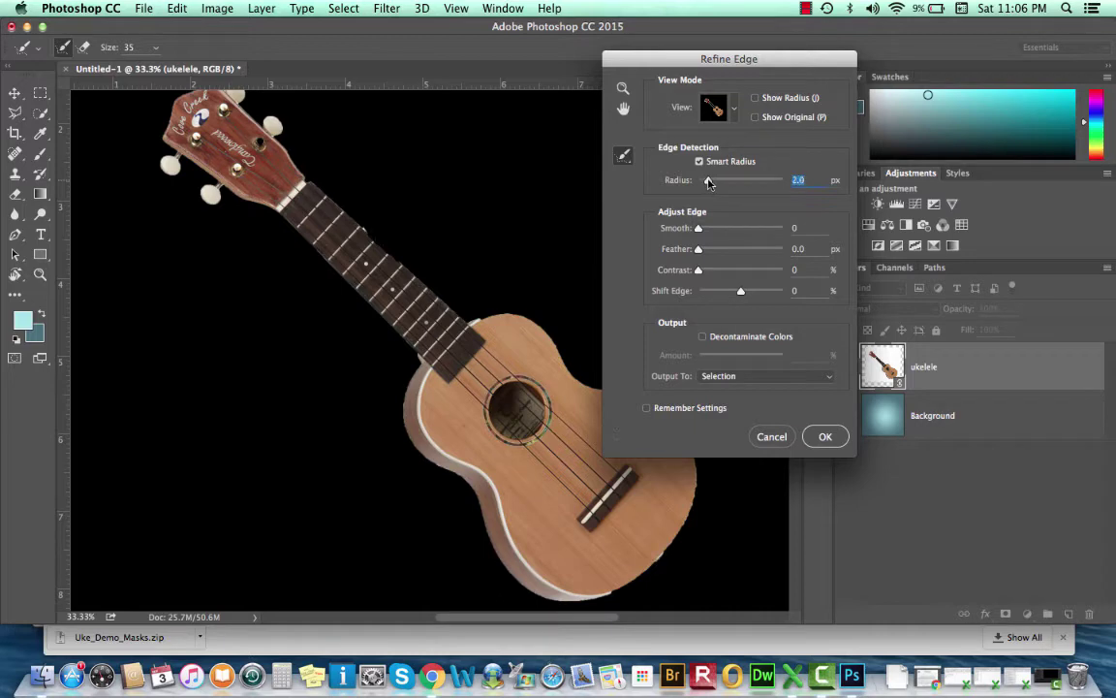
drag(705, 183, 716, 184)
drag(717, 185, 719, 182)
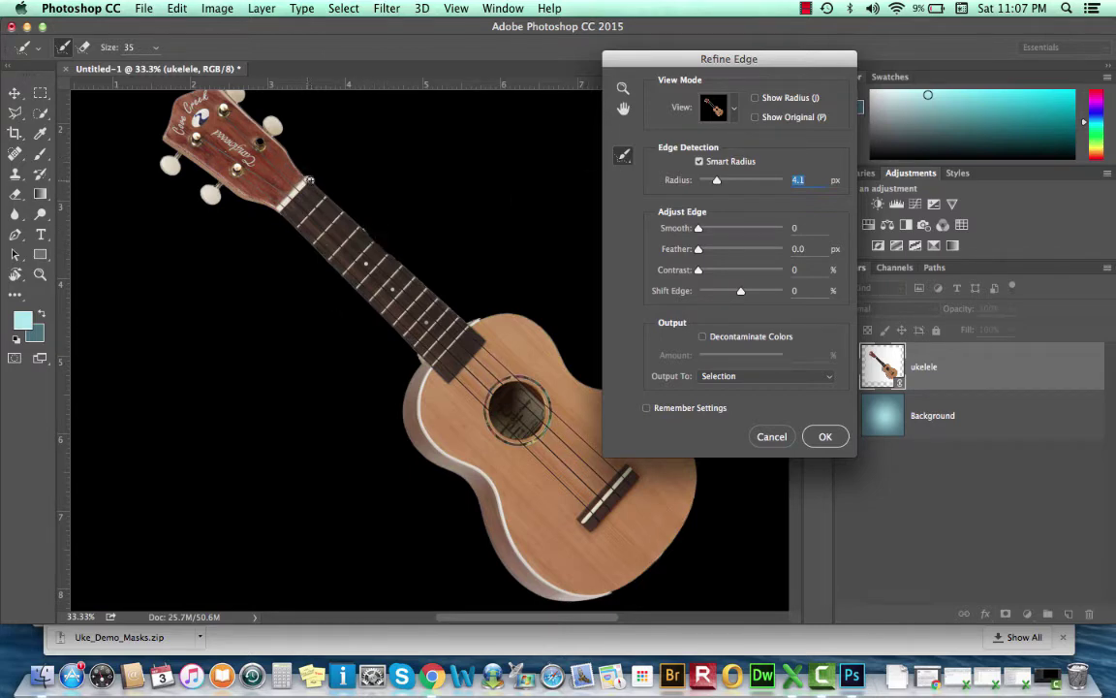
click(624, 163)
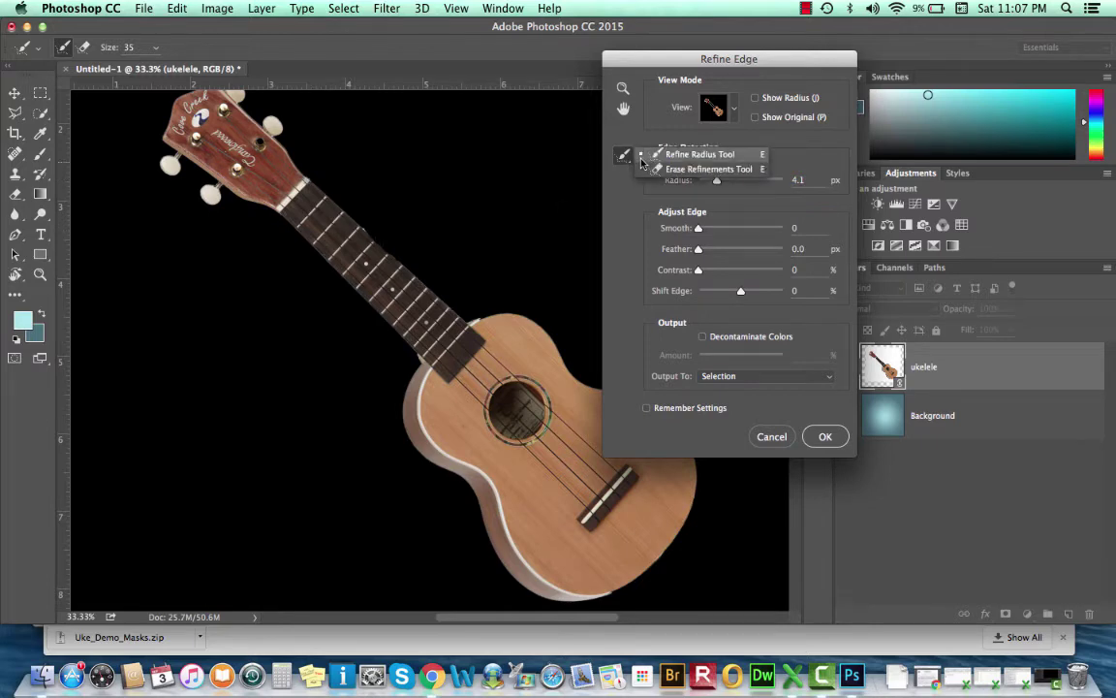
click(648, 158)
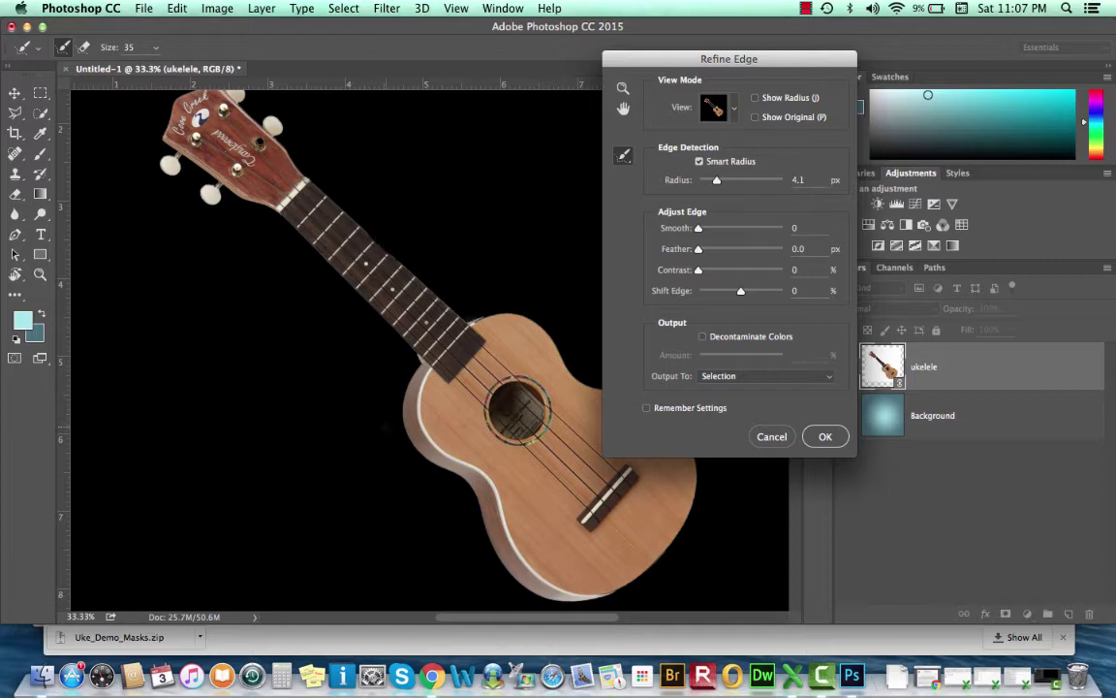
scroll(285, 263, up, 2)
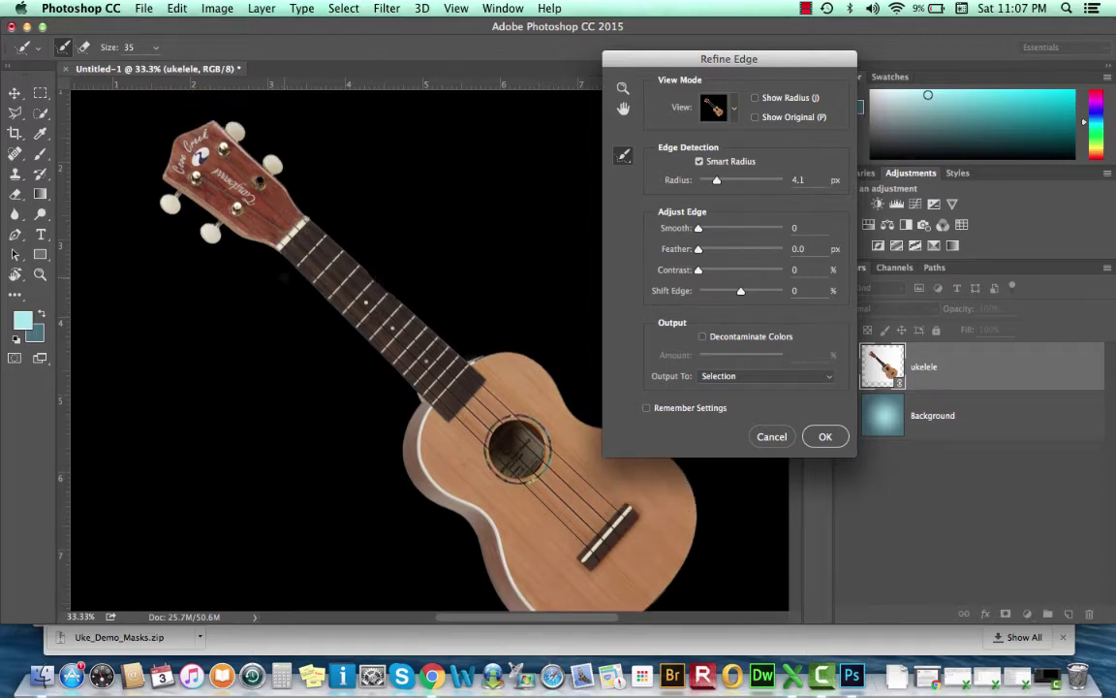
scroll(284, 277, down, 3)
scroll(284, 277, right, 4)
scroll(284, 278, left, 2)
scroll(284, 278, up, 3)
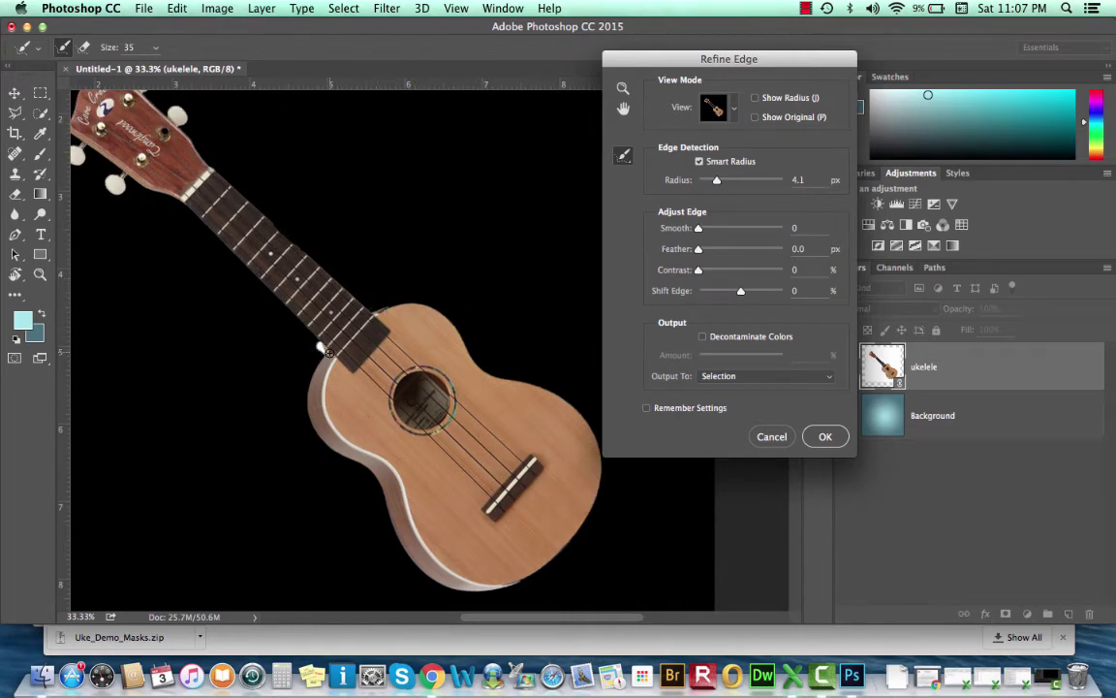
scroll(259, 243, left, 1)
scroll(259, 243, up, 1)
scroll(271, 247, left, 1)
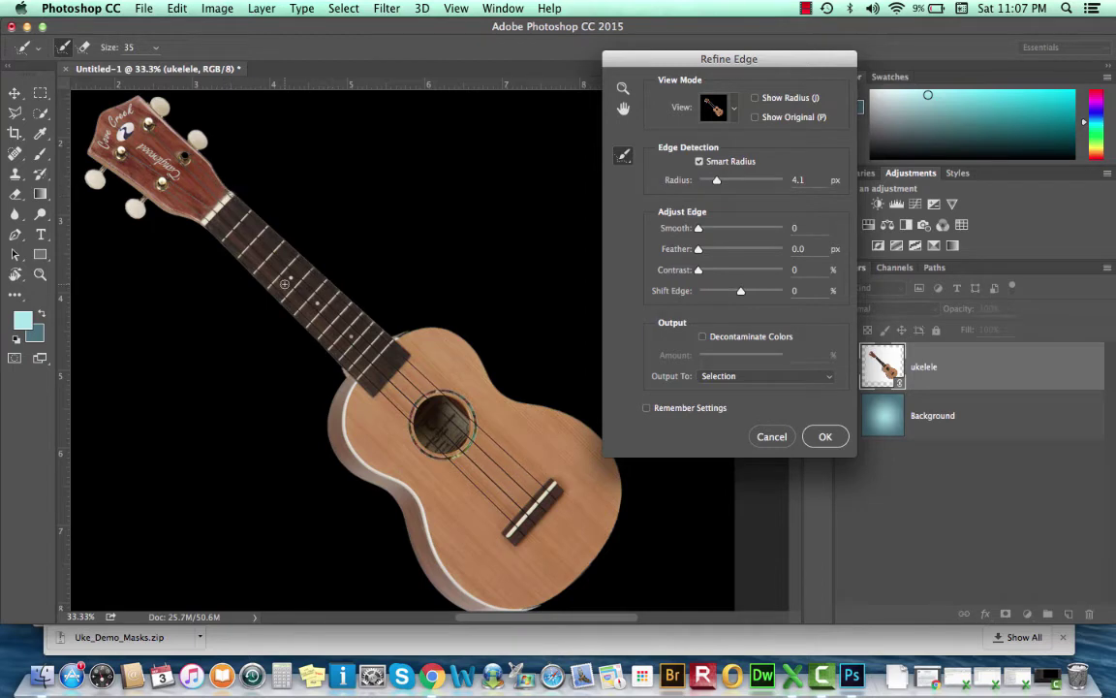
scroll(279, 283, down, 2)
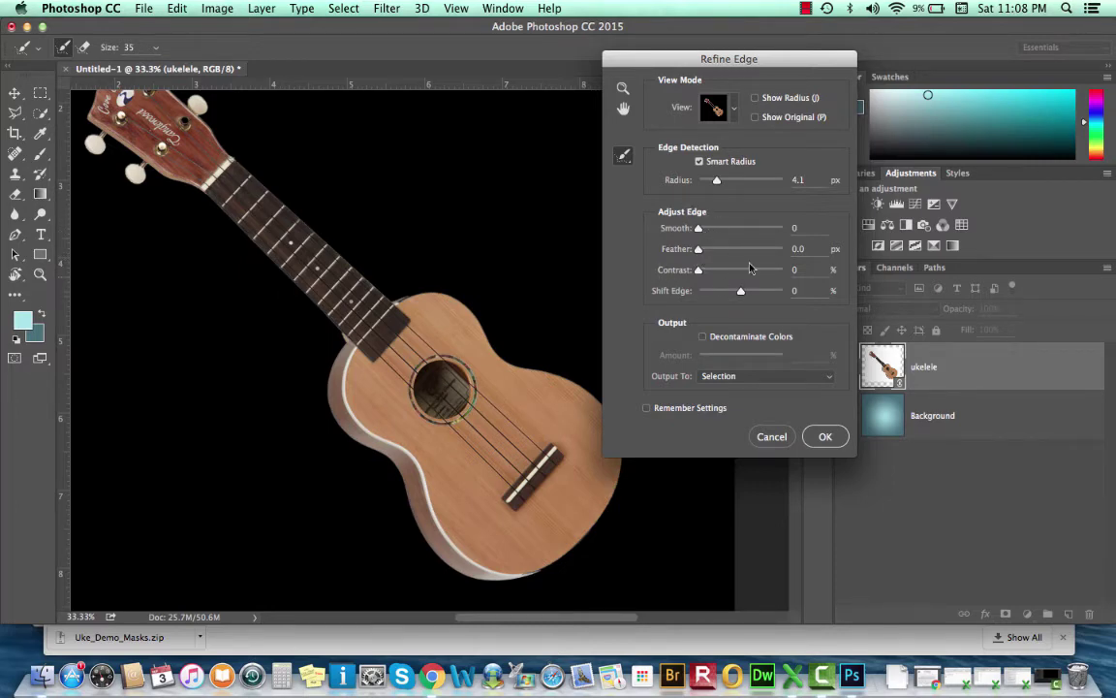
Step: Set Smooth to 13, leave Feather at 0.0 px, and settle Shift Edge near 2%
drag(697, 228, 708, 228)
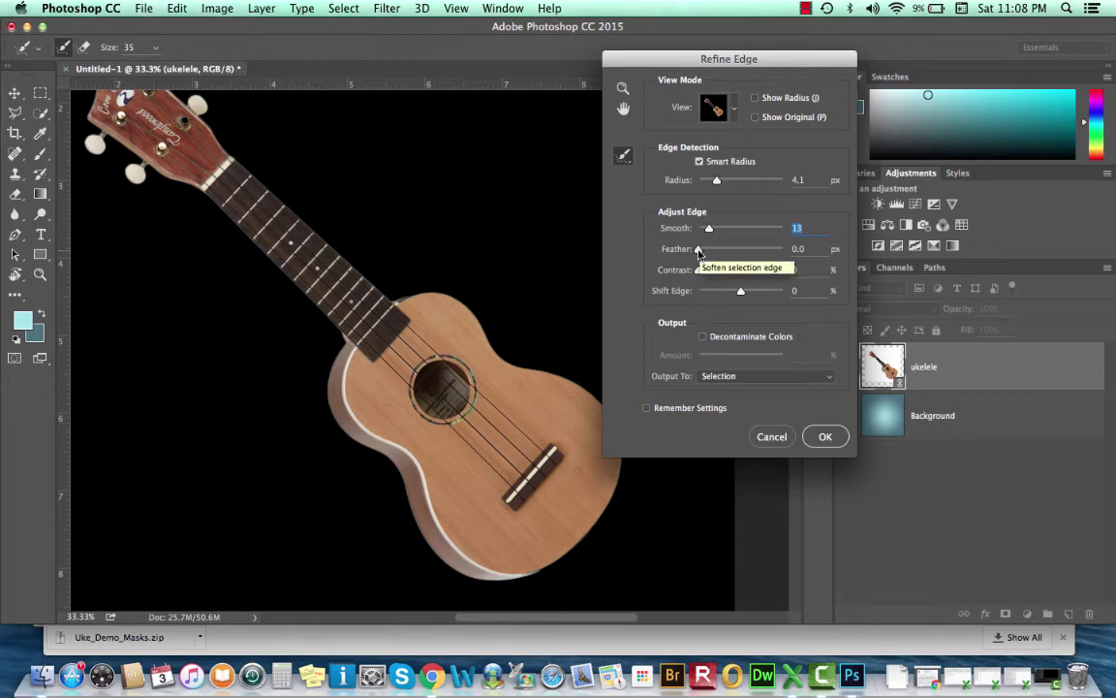
mouse_move(698, 250)
mouse_down()
mouse_move(749, 250)
mouse_move(699, 253)
mouse_up()
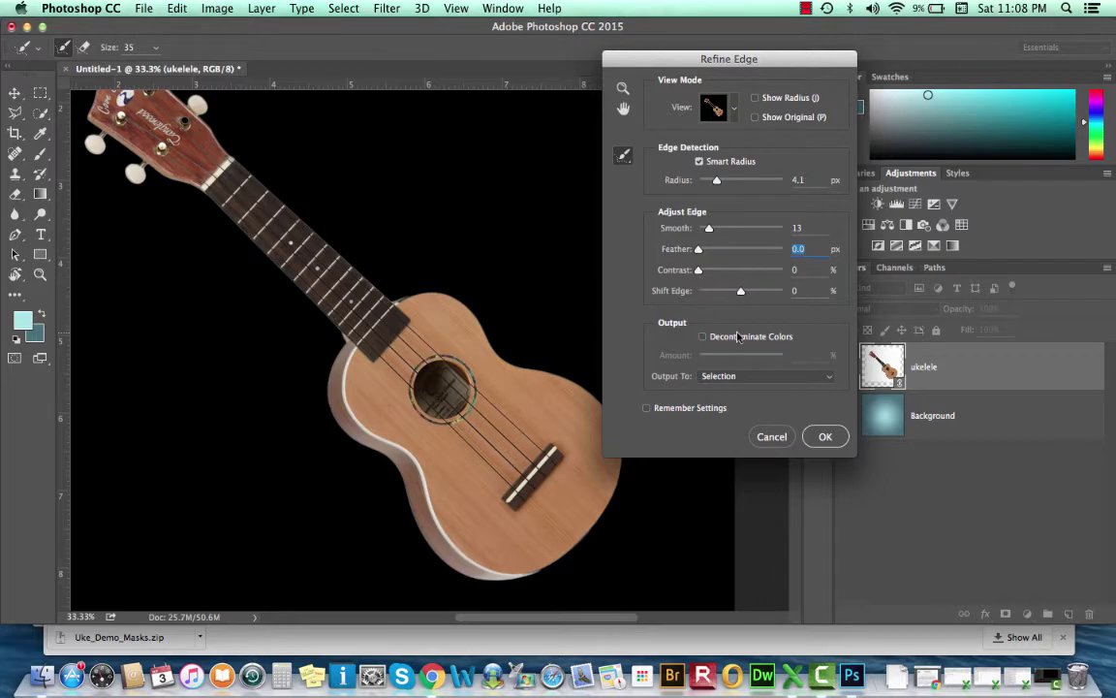
click(740, 290)
drag(743, 295, 715, 296)
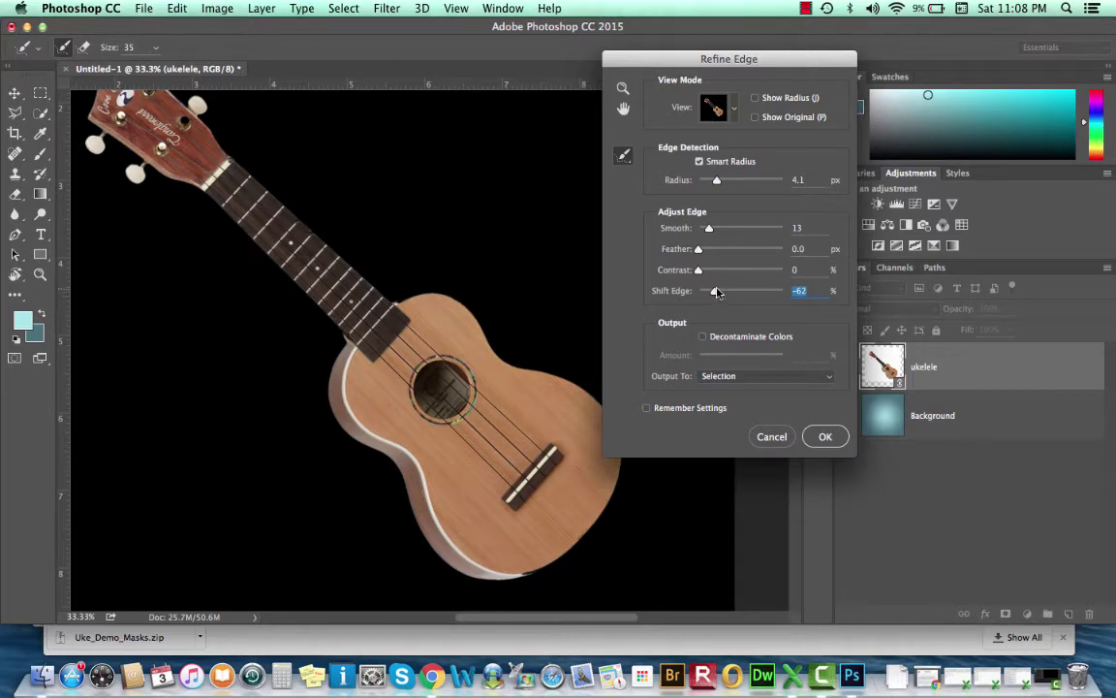
drag(715, 292, 741, 296)
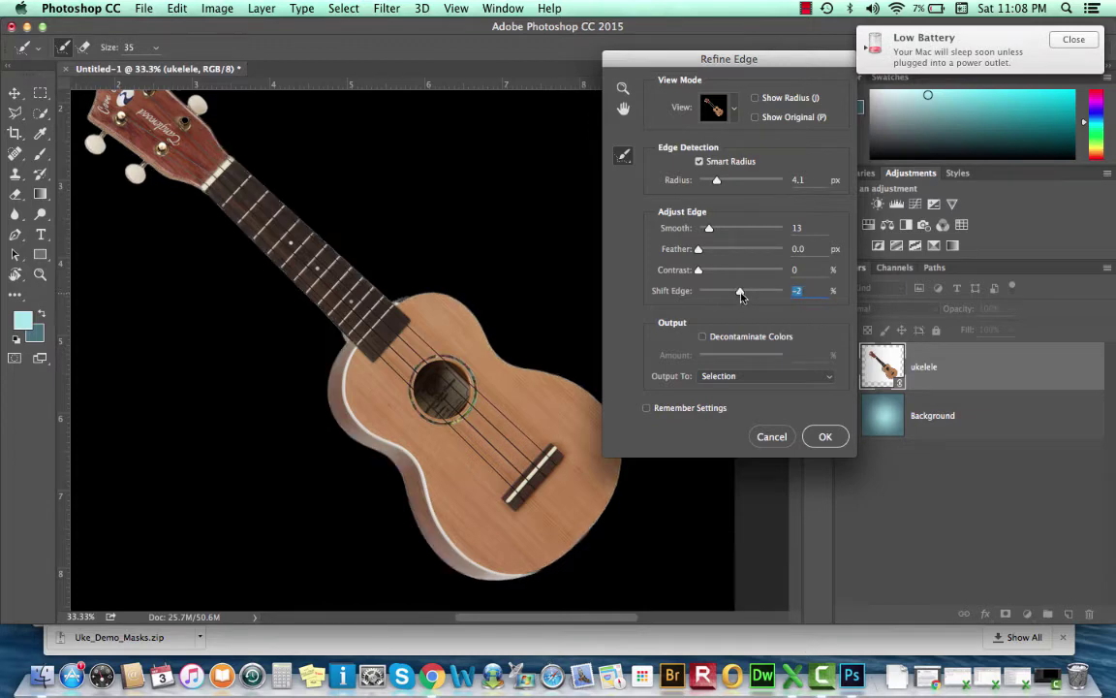
click(1075, 39)
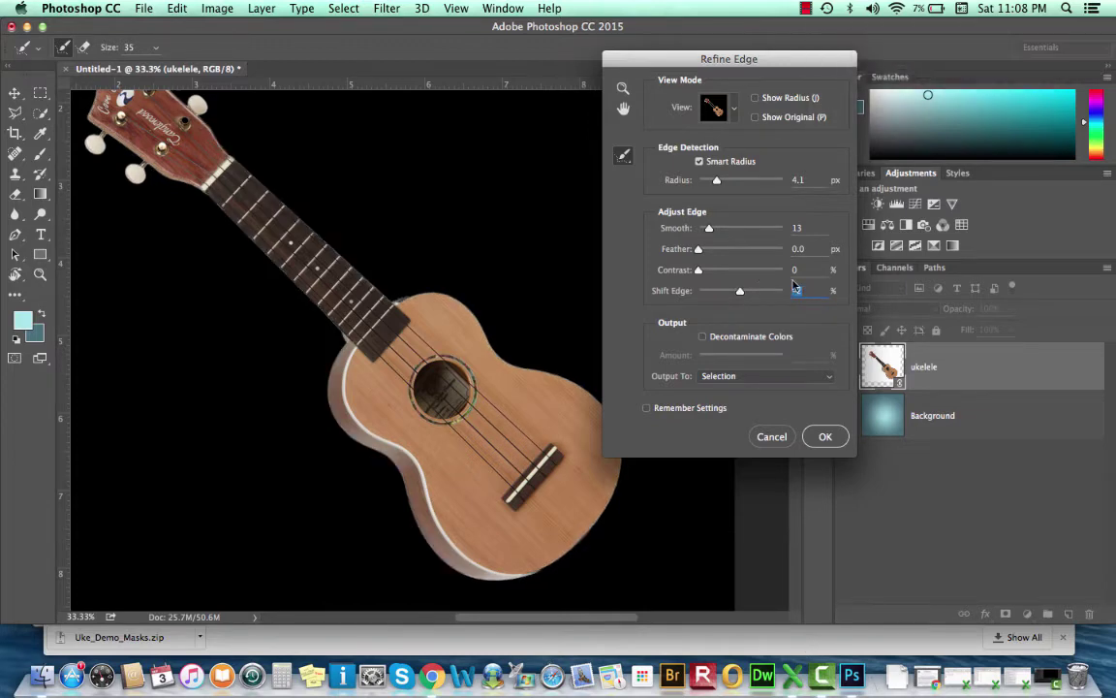
Step: Apply the refined selection, show the Background layer, and add it as the ukelele layer mask
click(825, 438)
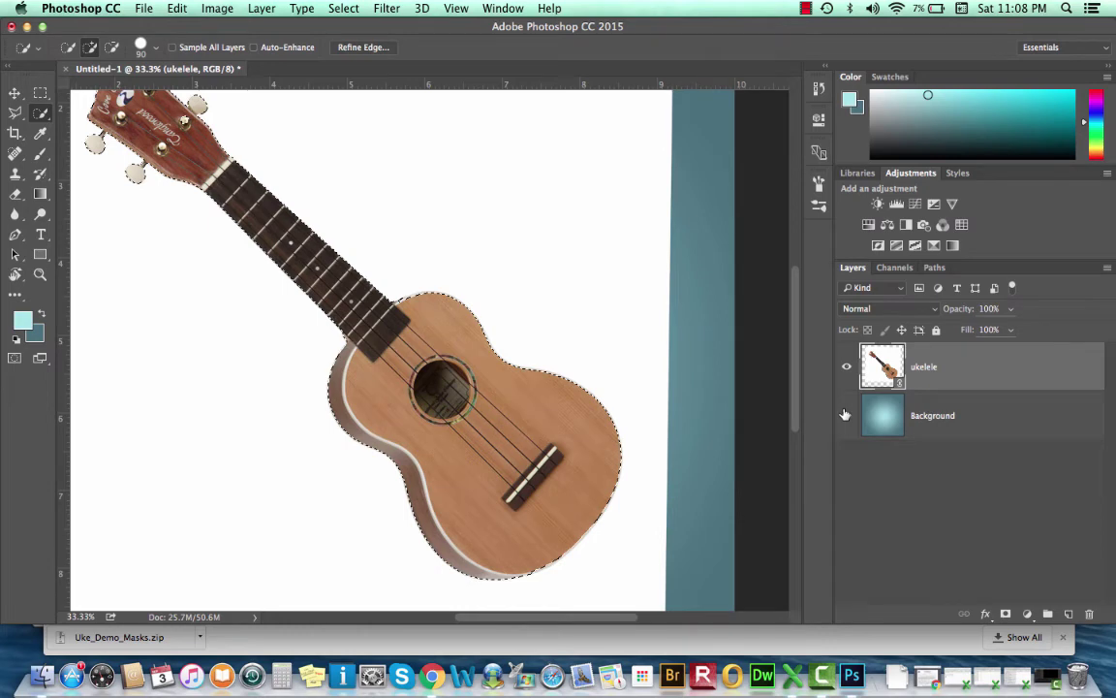
click(846, 414)
click(1007, 613)
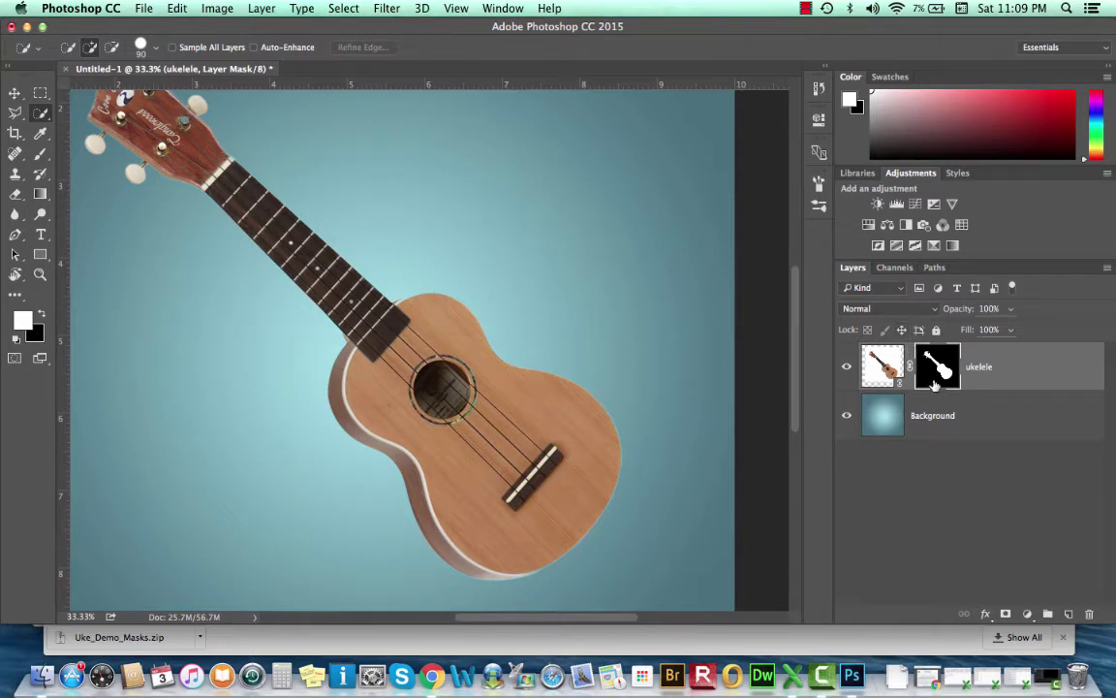
key(b)
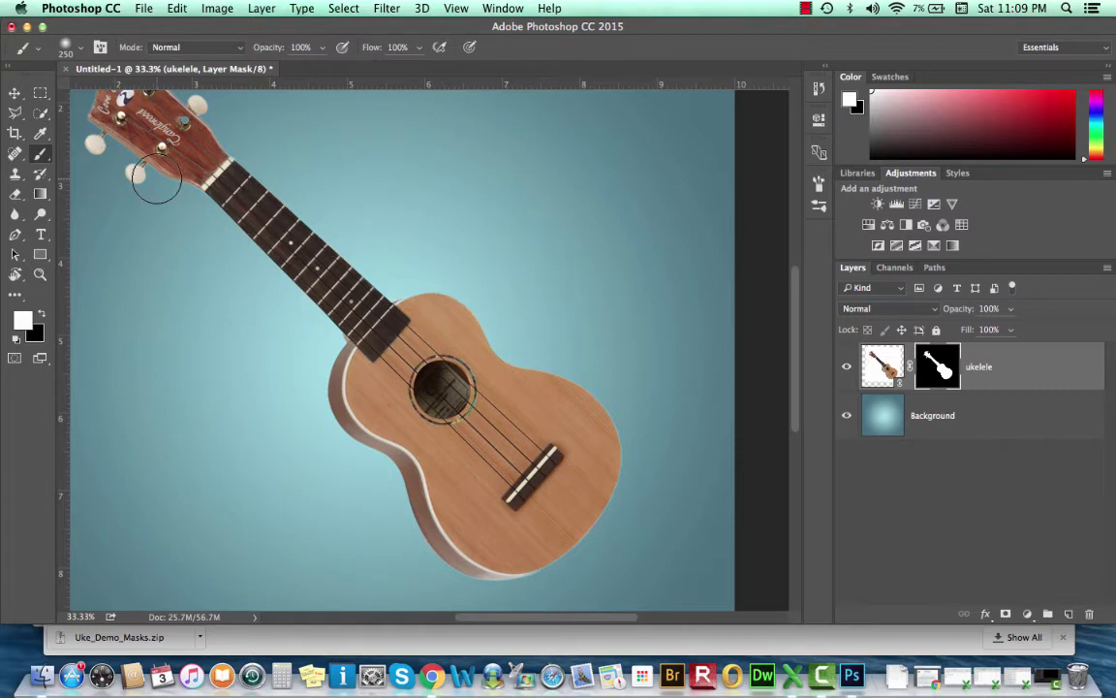
key(bracketleft)
key(bracketleft)
key(bracketleft)
key(bracketleft)
key(bracketleft)
key(bracketleft)
key(bracketleft)
key(bracketleft)
key(bracketleft)
key(bracketleft)
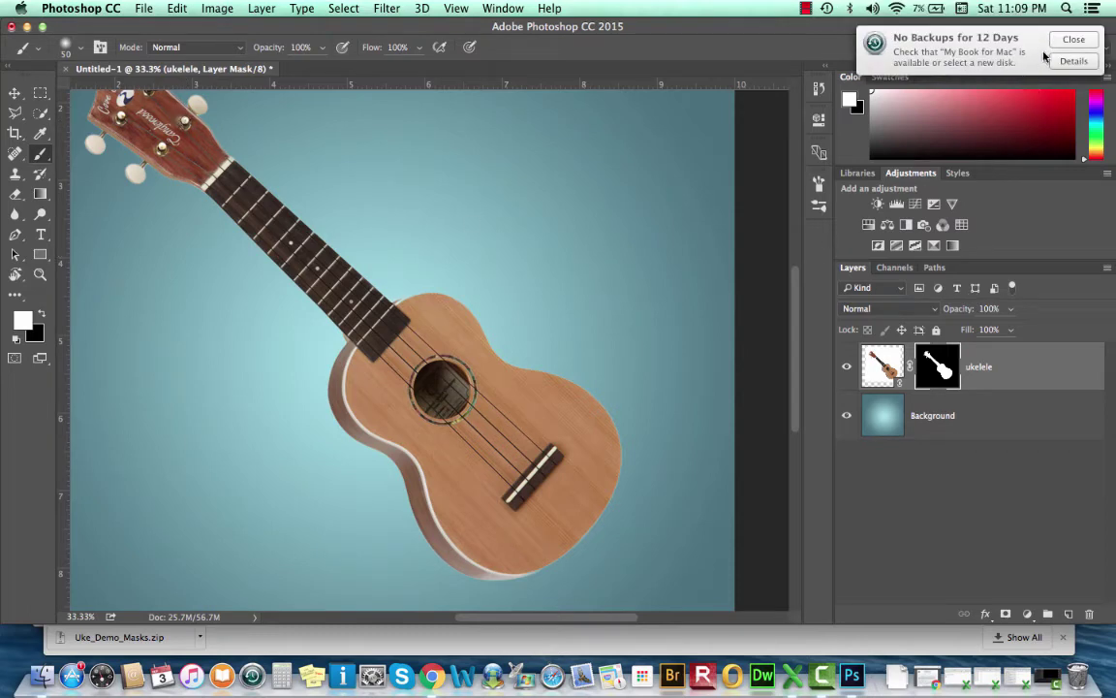
click(1071, 41)
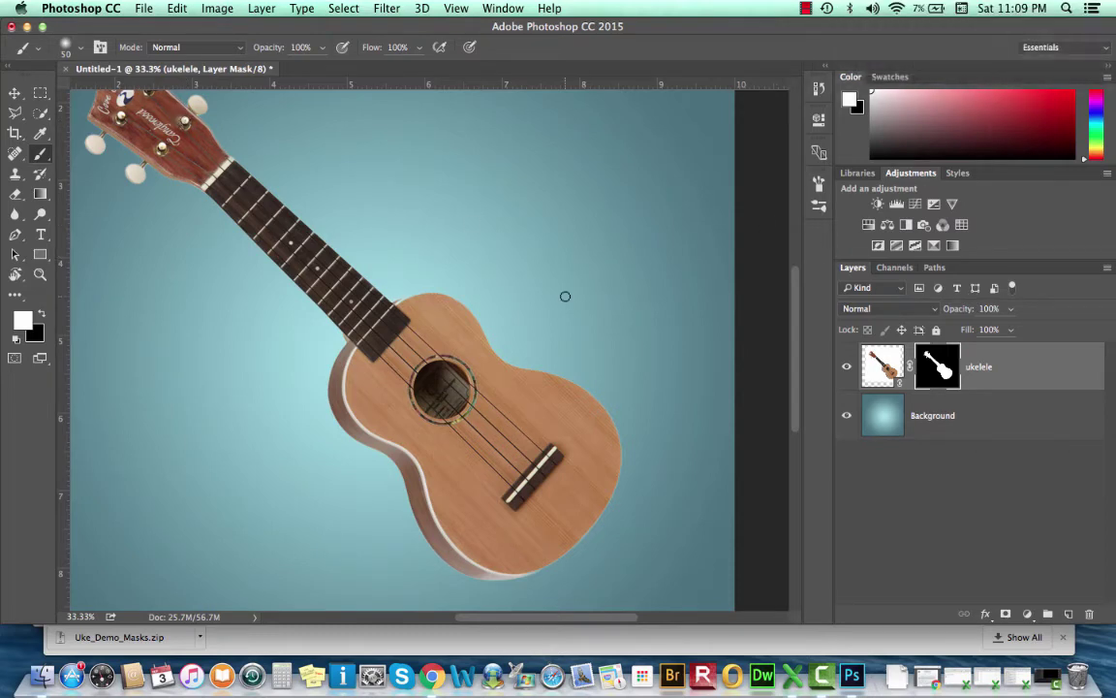
scroll(565, 295, up, 3)
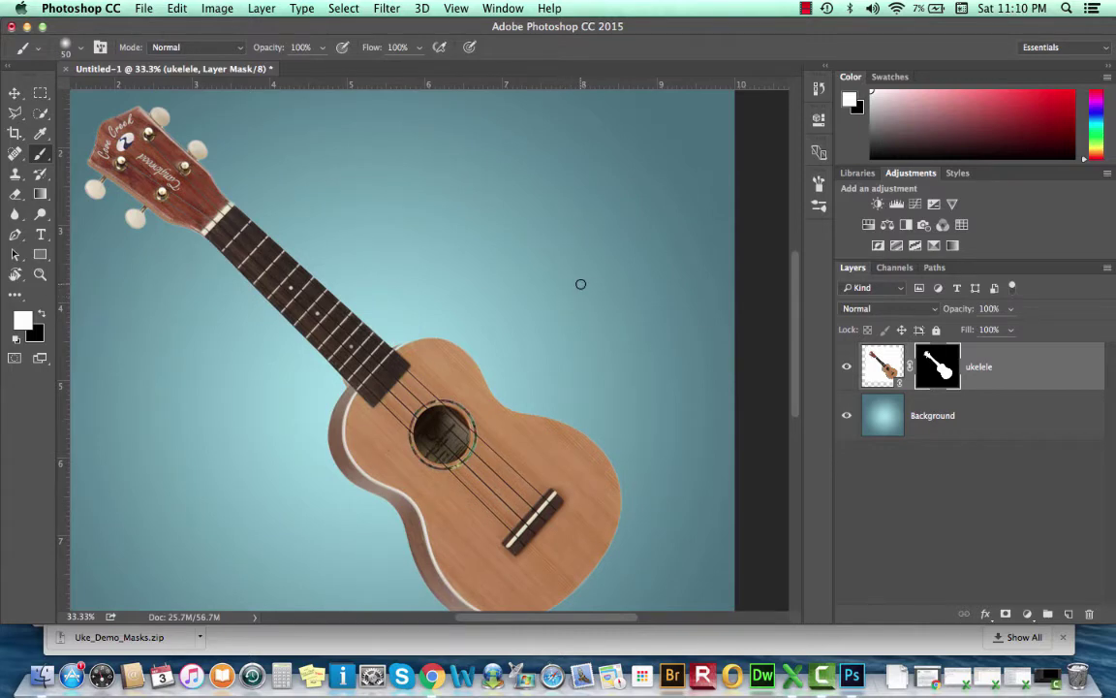
scroll(580, 284, down, 1)
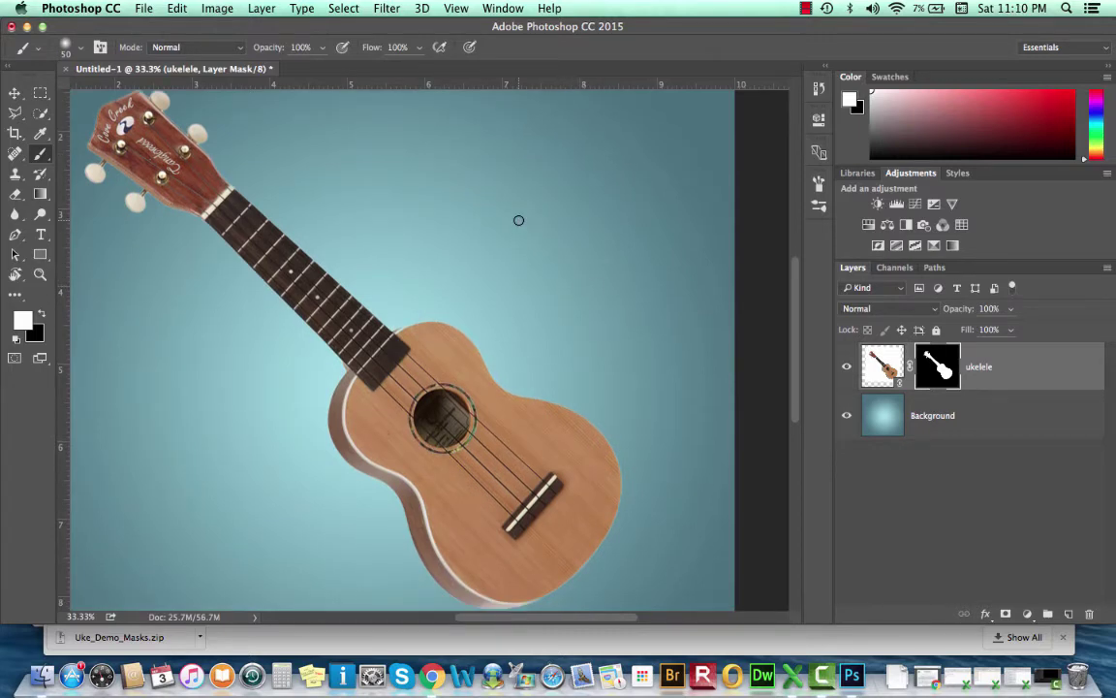
scroll(475, 336, down, 3)
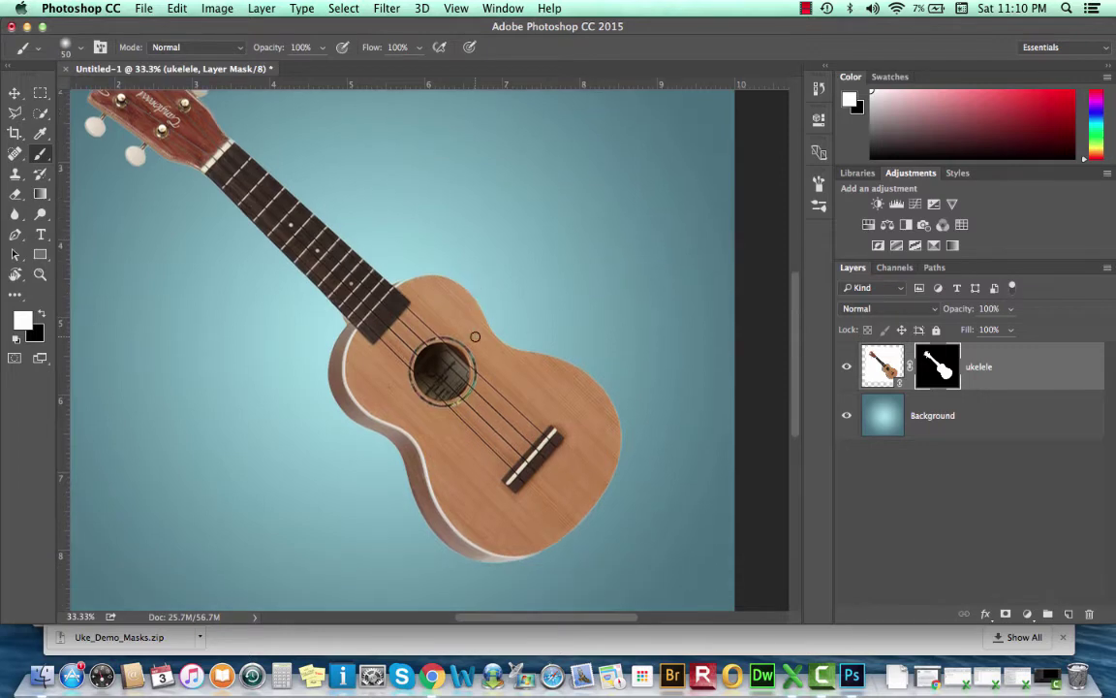
key(z)
Step: Place the sunset photo 6952081-best-sunset.jpg into the document as a linked layer
alt+click(484, 352)
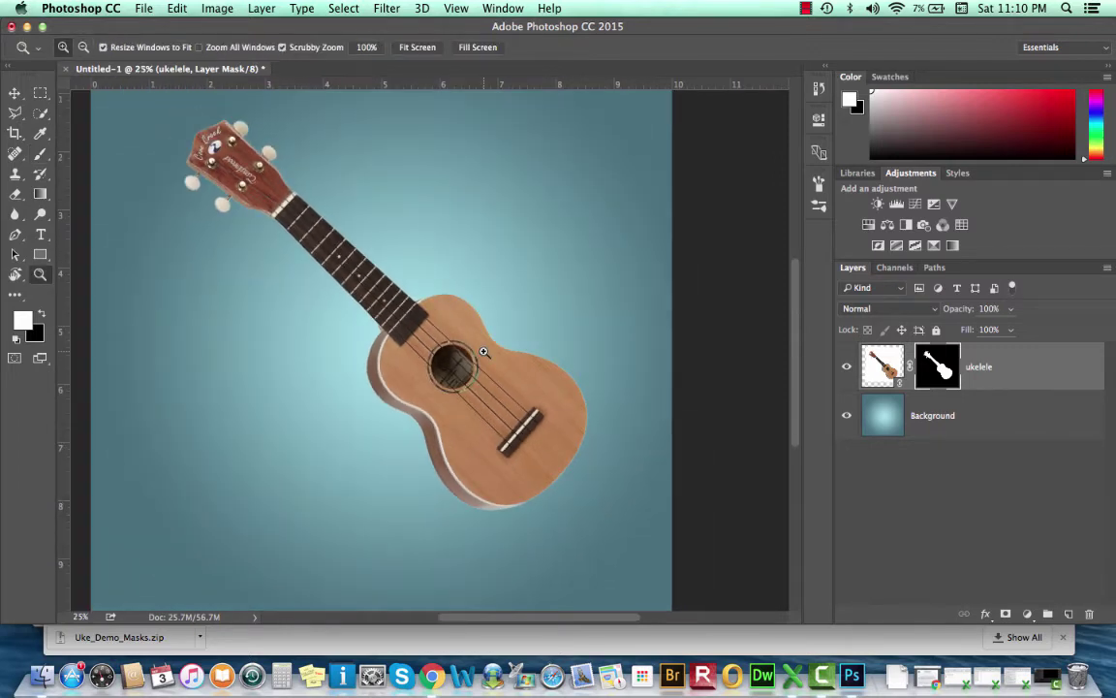
scroll(484, 352, up, 2)
scroll(483, 351, left, 2)
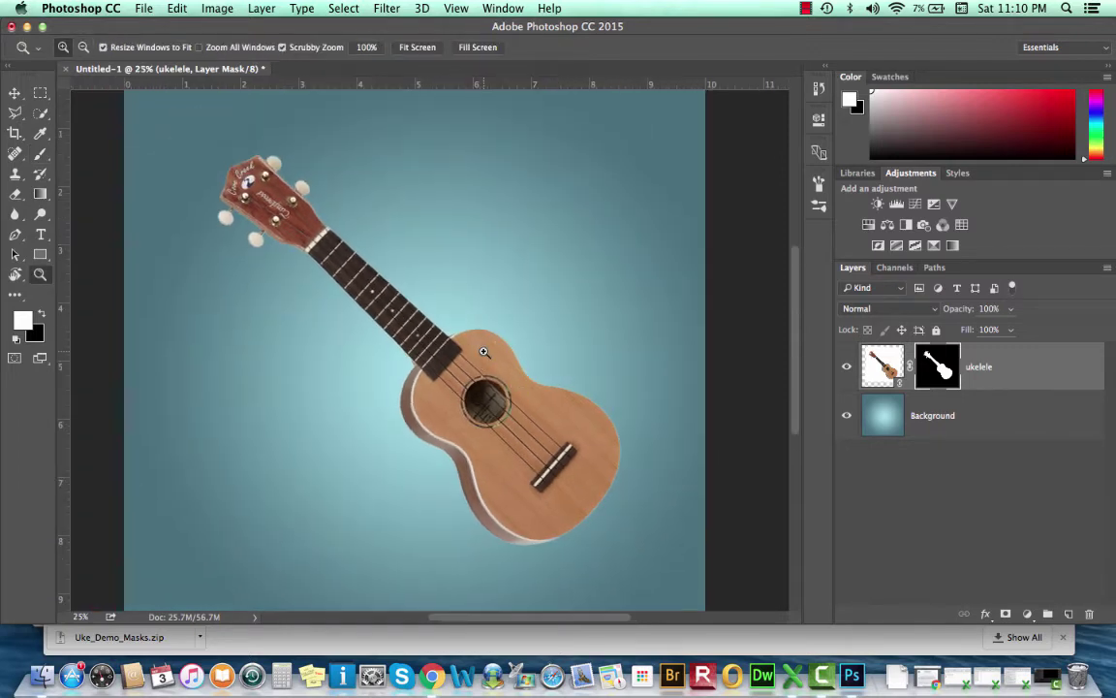
click(145, 8)
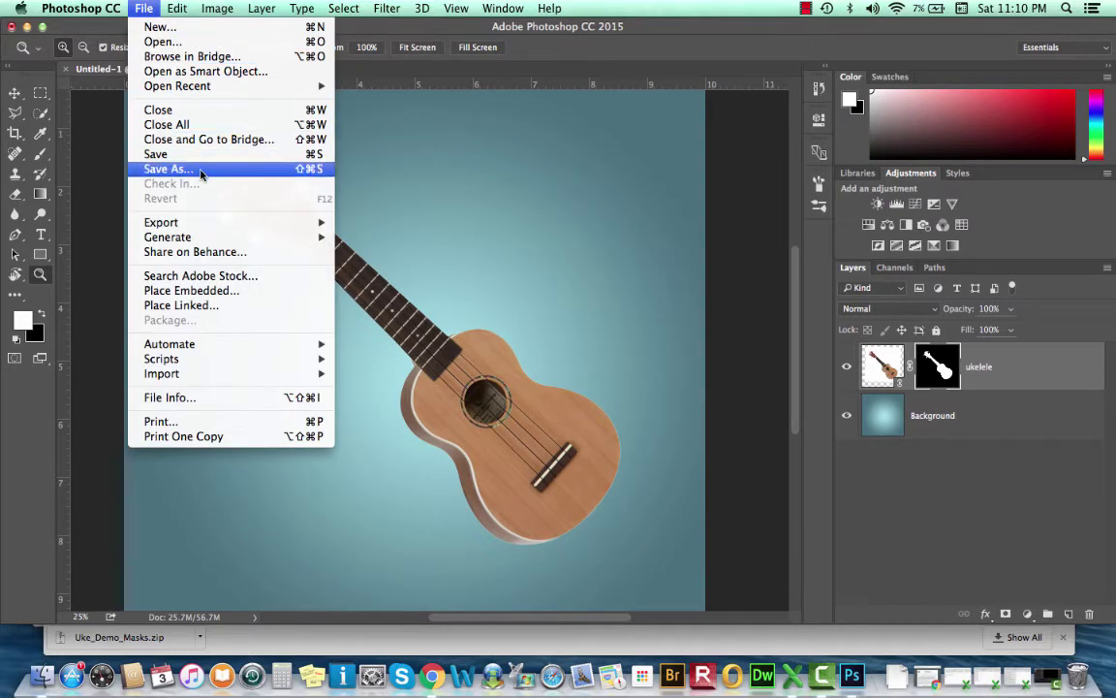
mouse_move(216, 239)
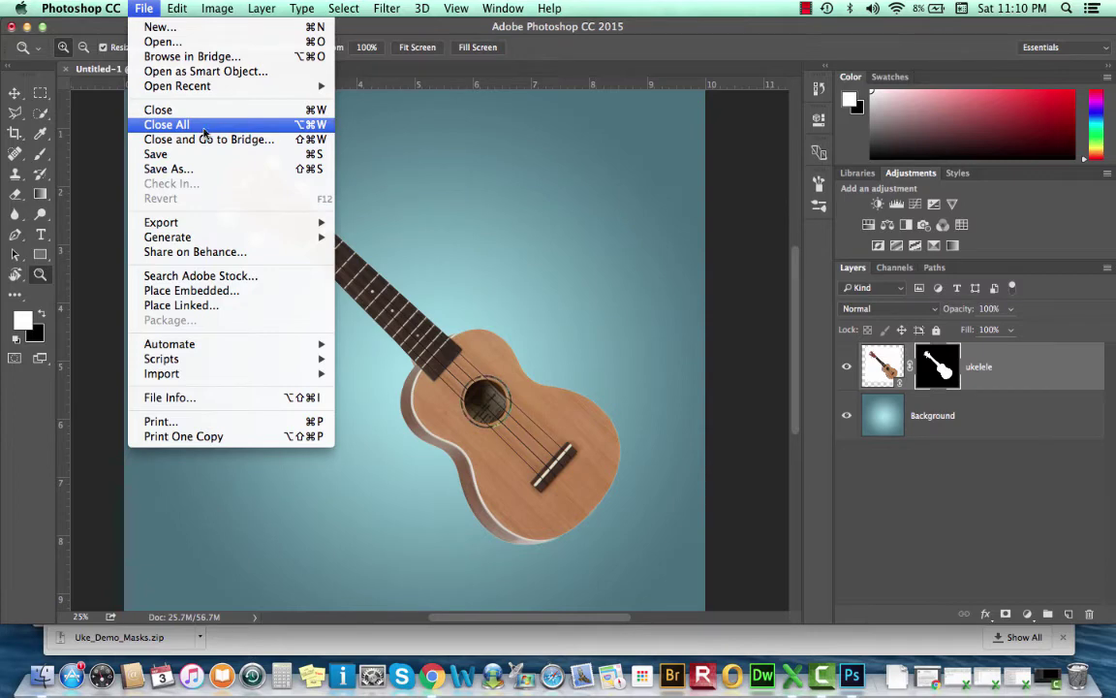
click(201, 305)
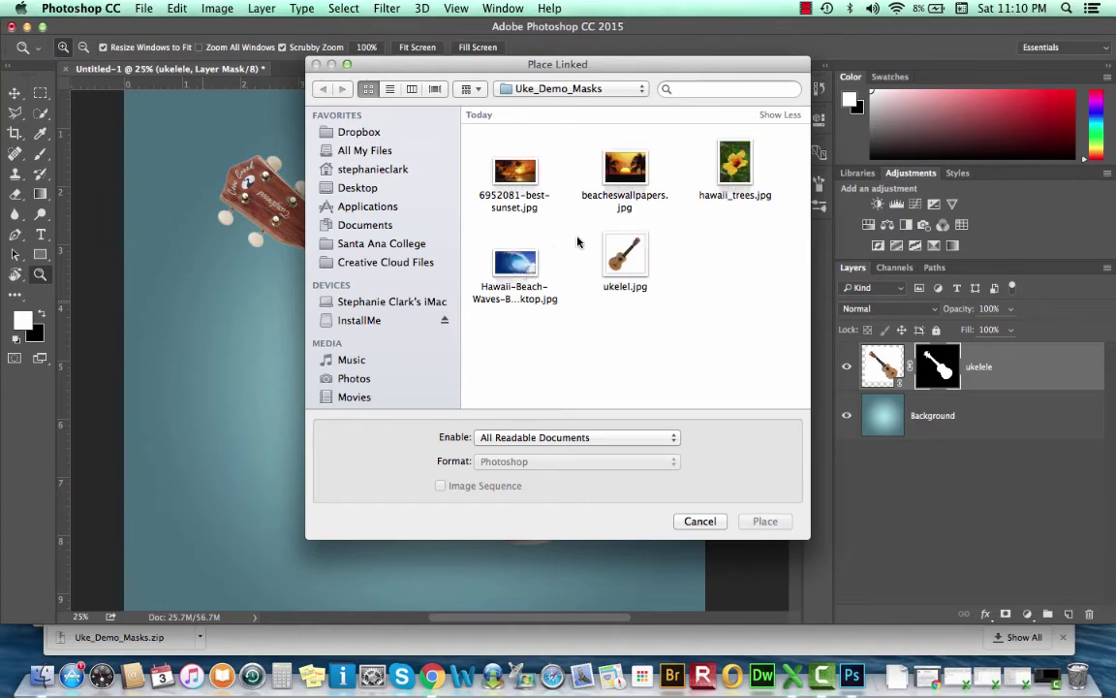
click(482, 173)
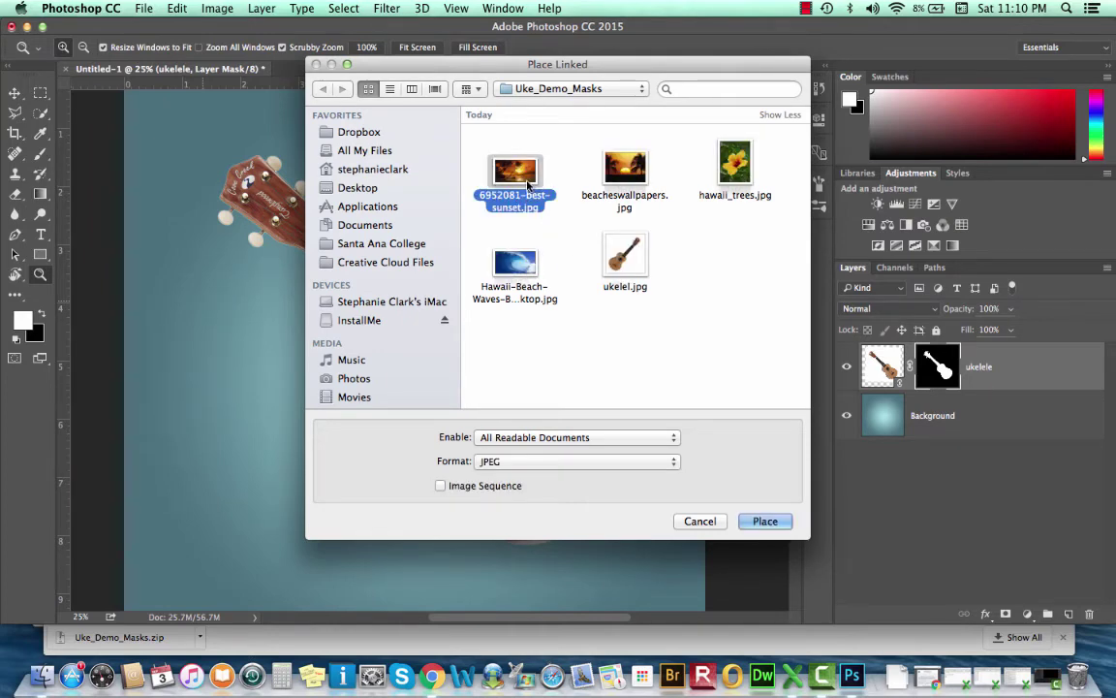
click(765, 521)
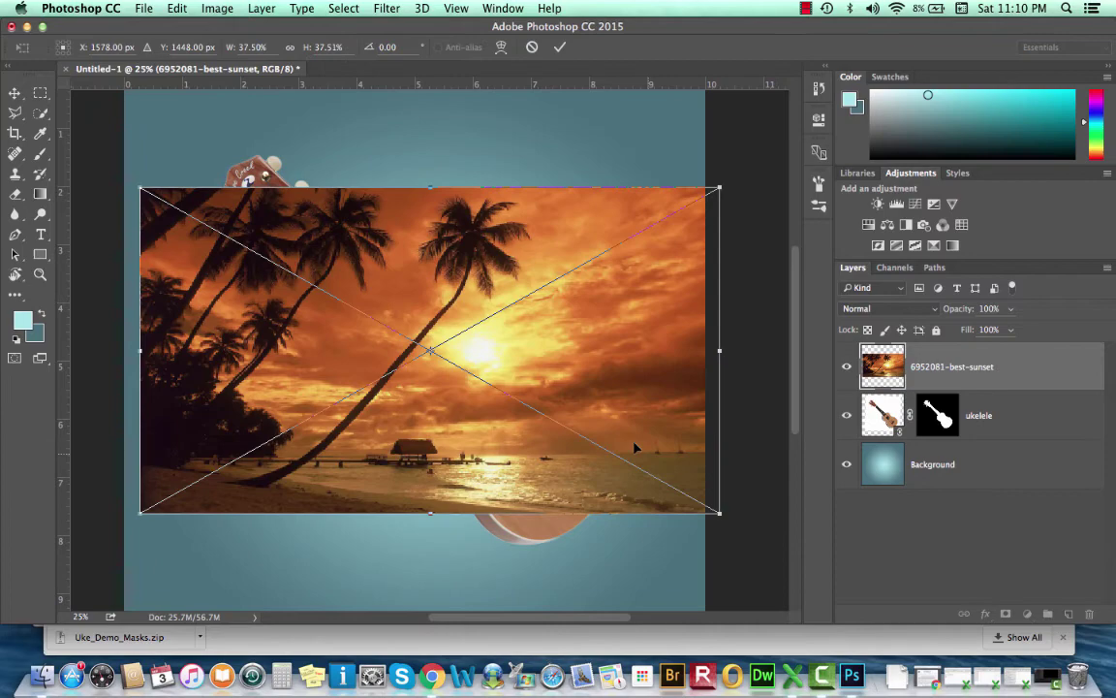
Step: Move the sunset over the ukulele body, rotate it to -38.38°, and commit
drag(529, 407, 645, 484)
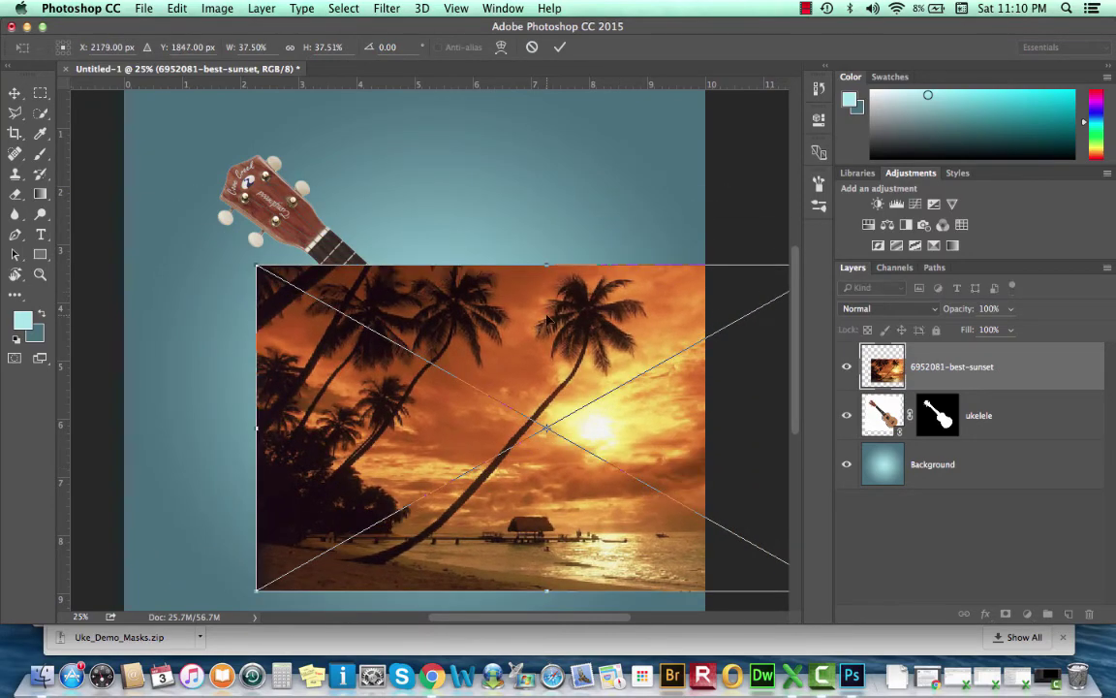
drag(495, 219, 443, 300)
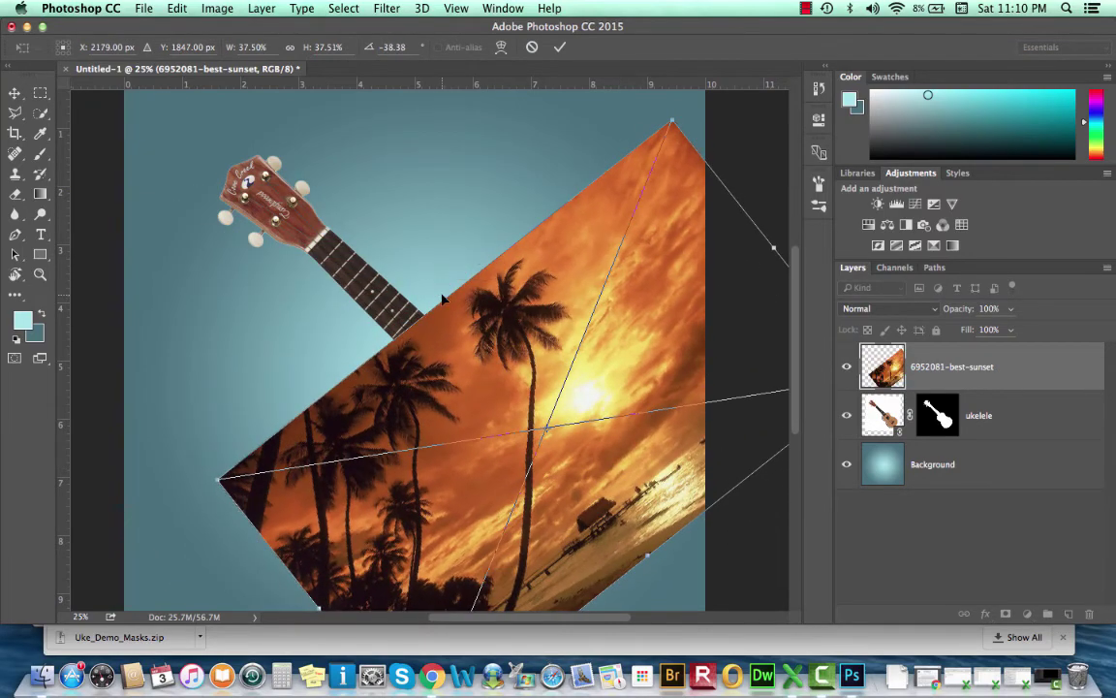
drag(435, 436, 538, 353)
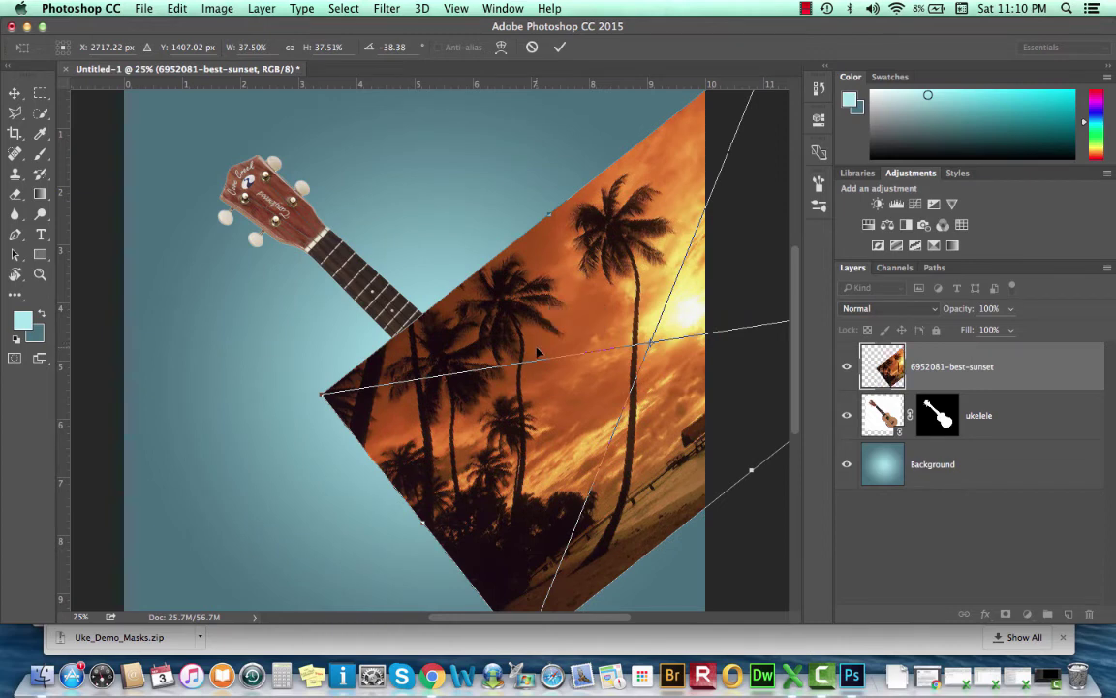
key(z)
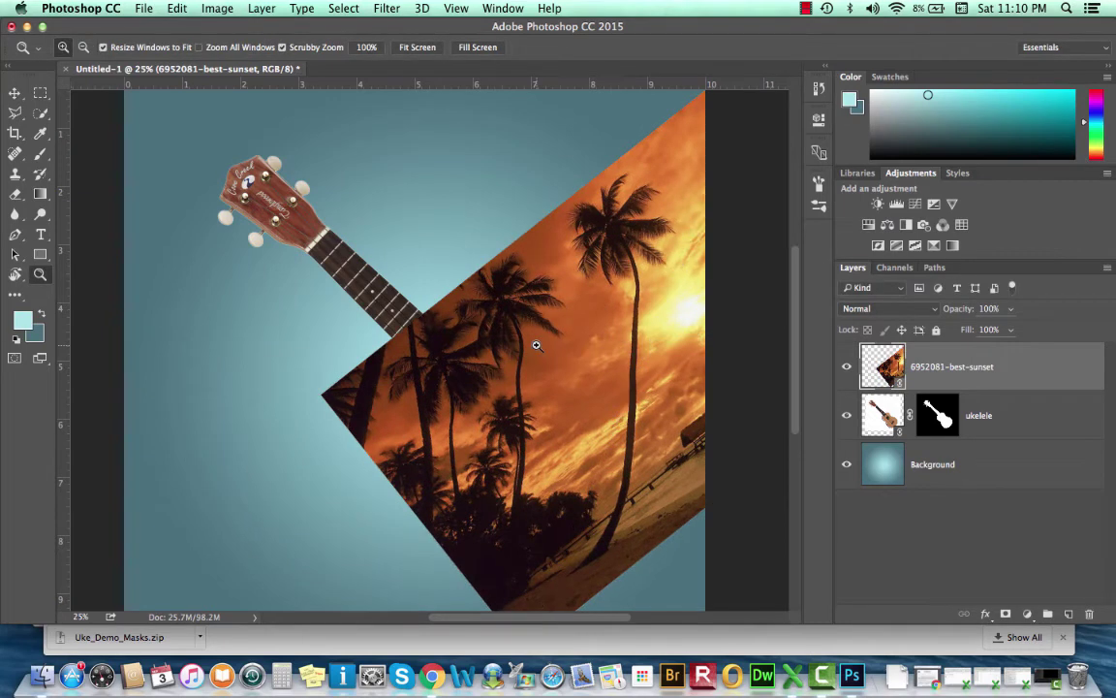
Step: Rename the placed photo layer to 'sunset'
double_click(952, 367)
text(sunset)
key(Return)
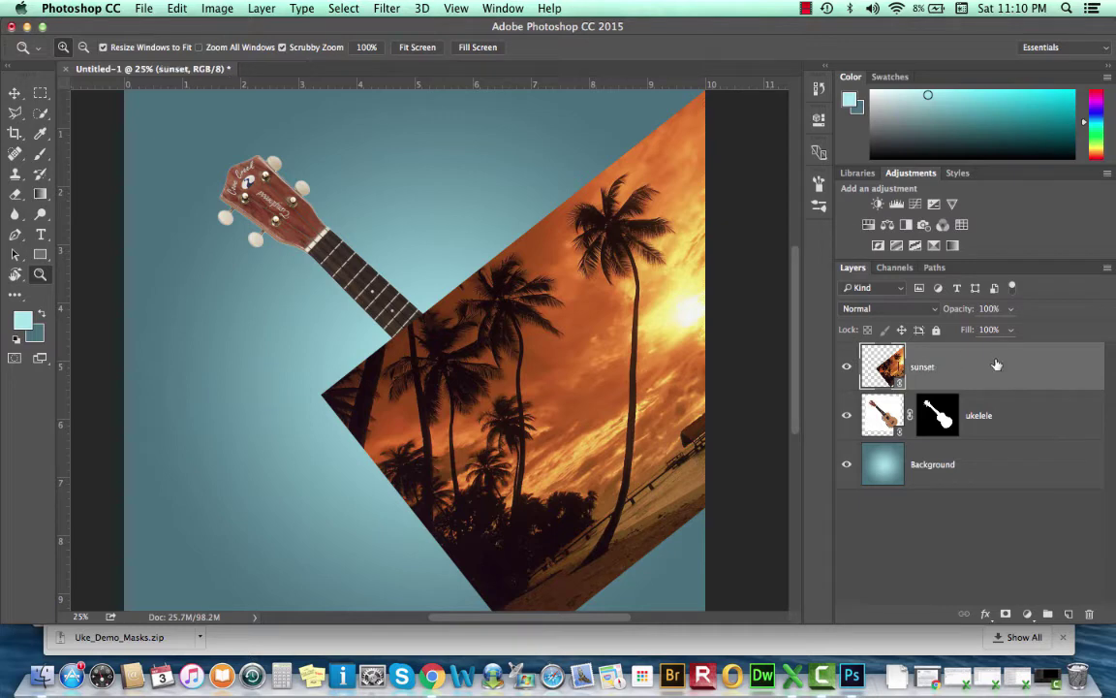
Step: Copy the ukelele layer's mask onto the sunset layer
click(964, 415)
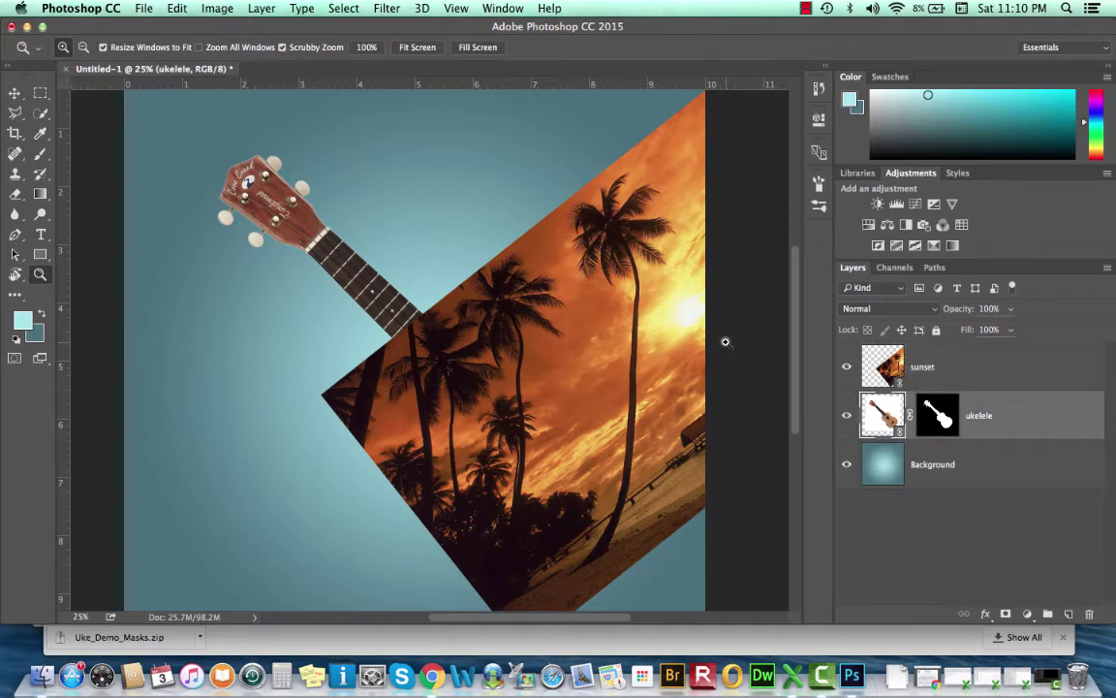
click(927, 368)
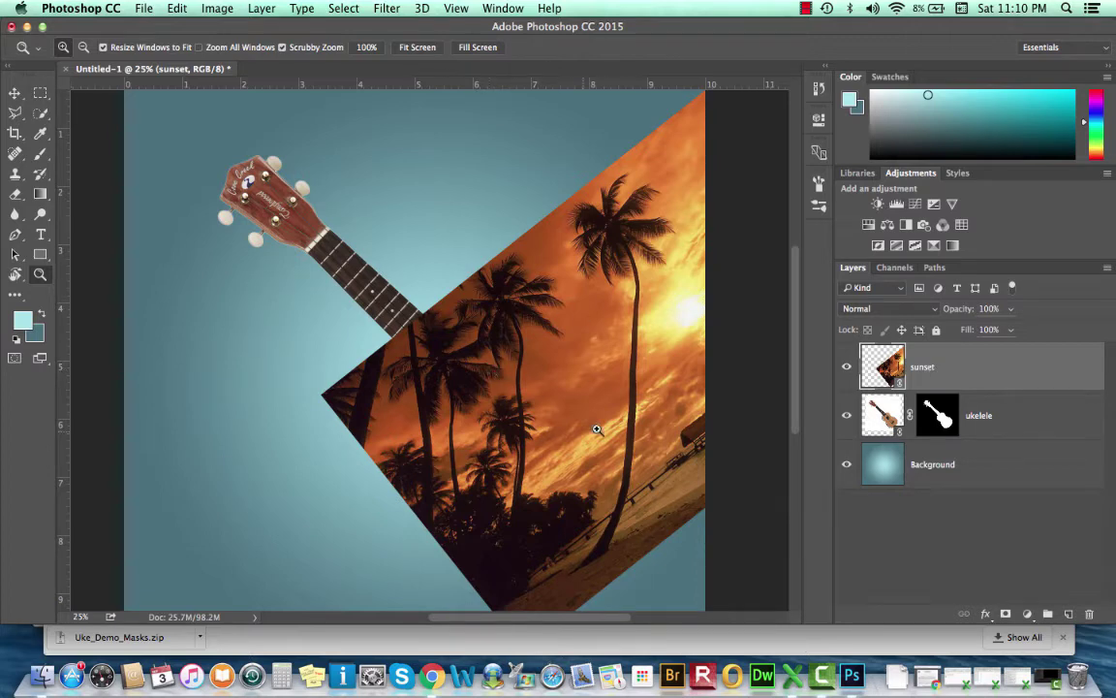
click(941, 418)
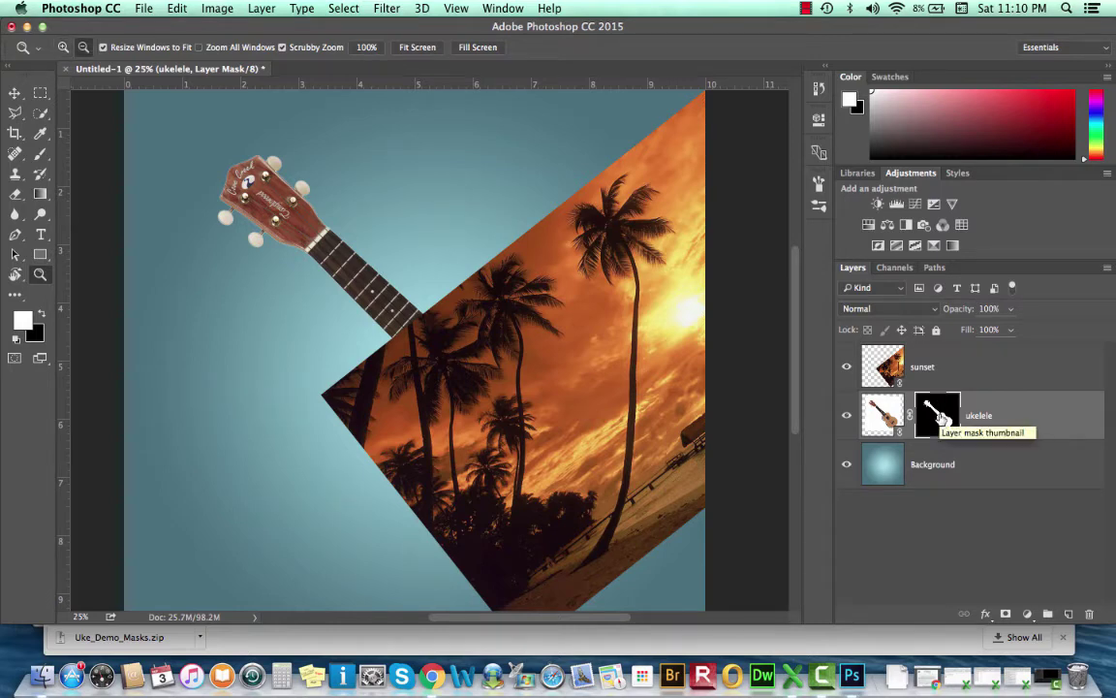
drag(940, 416, 936, 376)
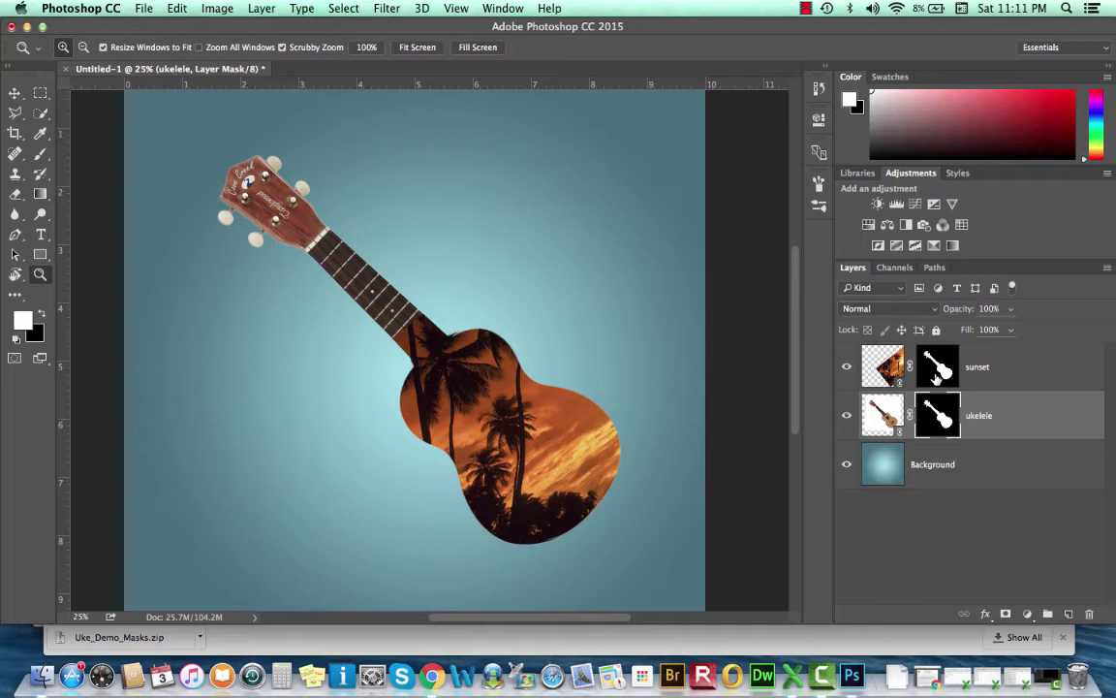
Step: Paint black with a 250 brush on the sunset mask to clear the lower neck
click(882, 357)
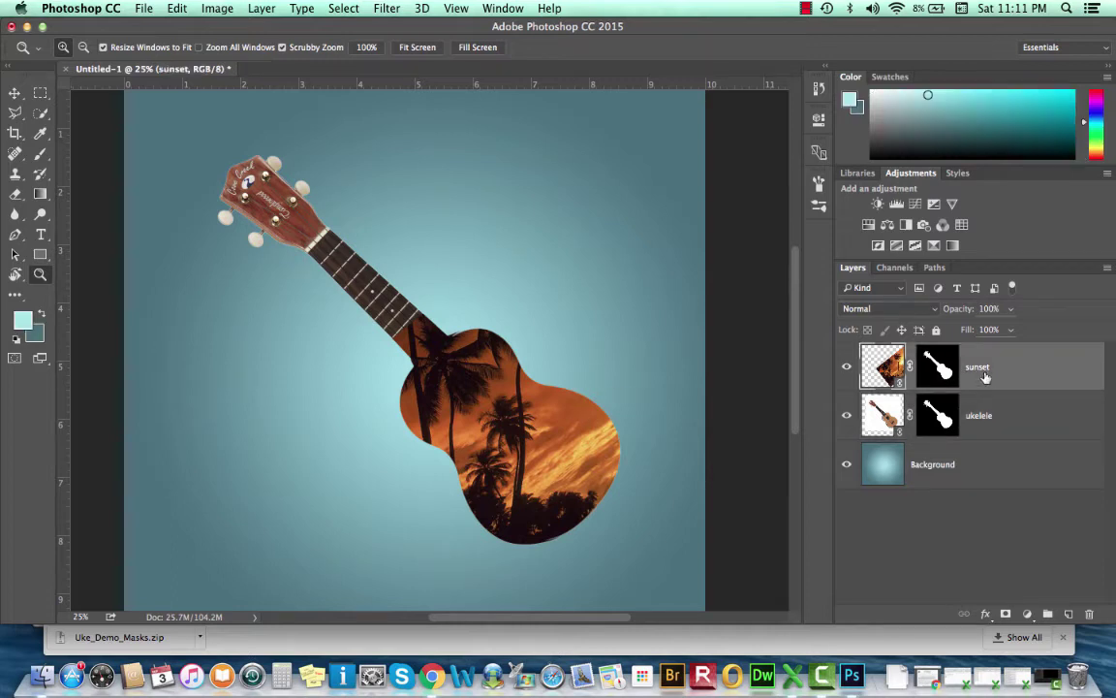
click(937, 366)
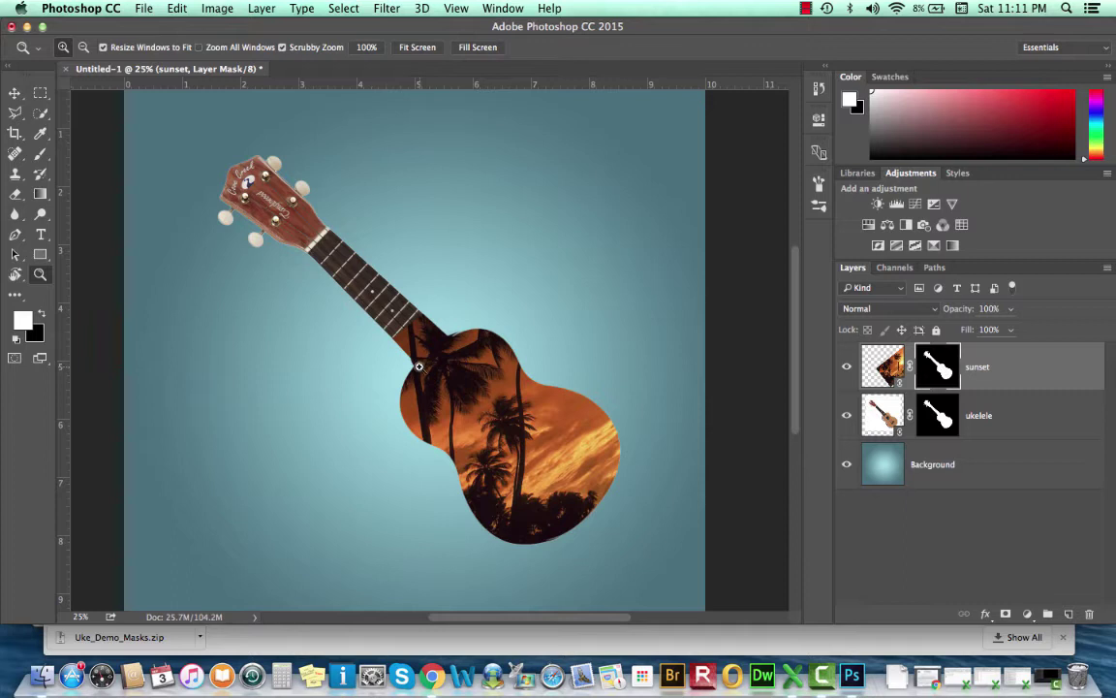
key(b)
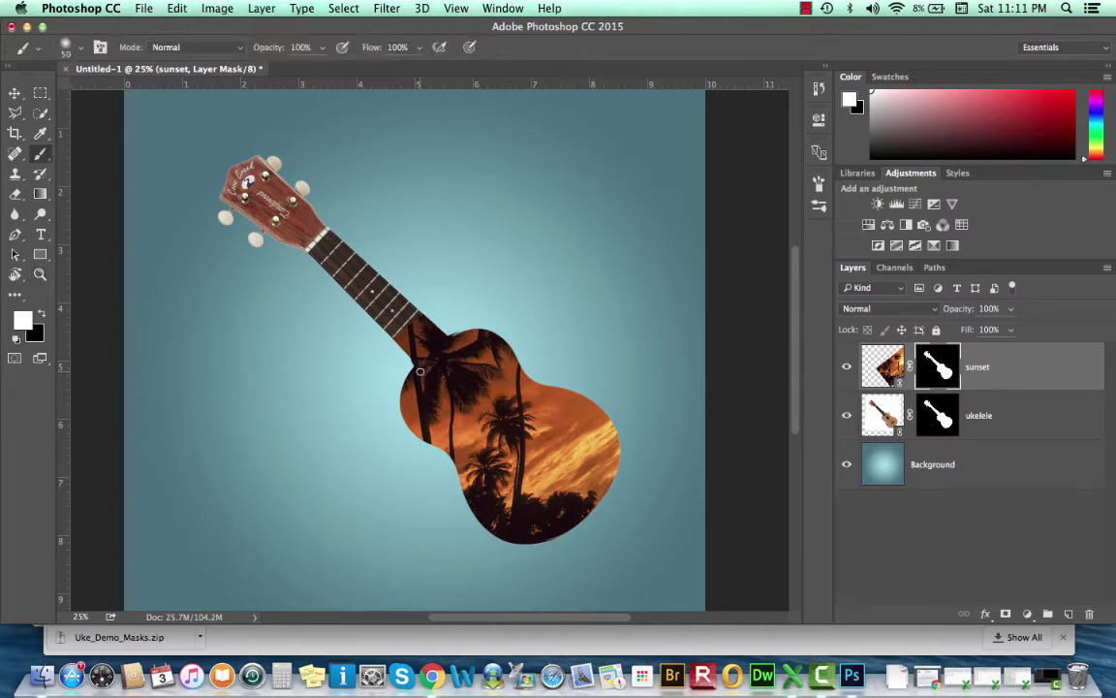
key(bracketright)
key(bracketright)
key(bracketright)
key(bracketright)
key(bracketright)
key(bracketright)
key(bracketright)
key(bracketright)
key(bracketright)
key(bracketright)
key(bracketright)
key(x)
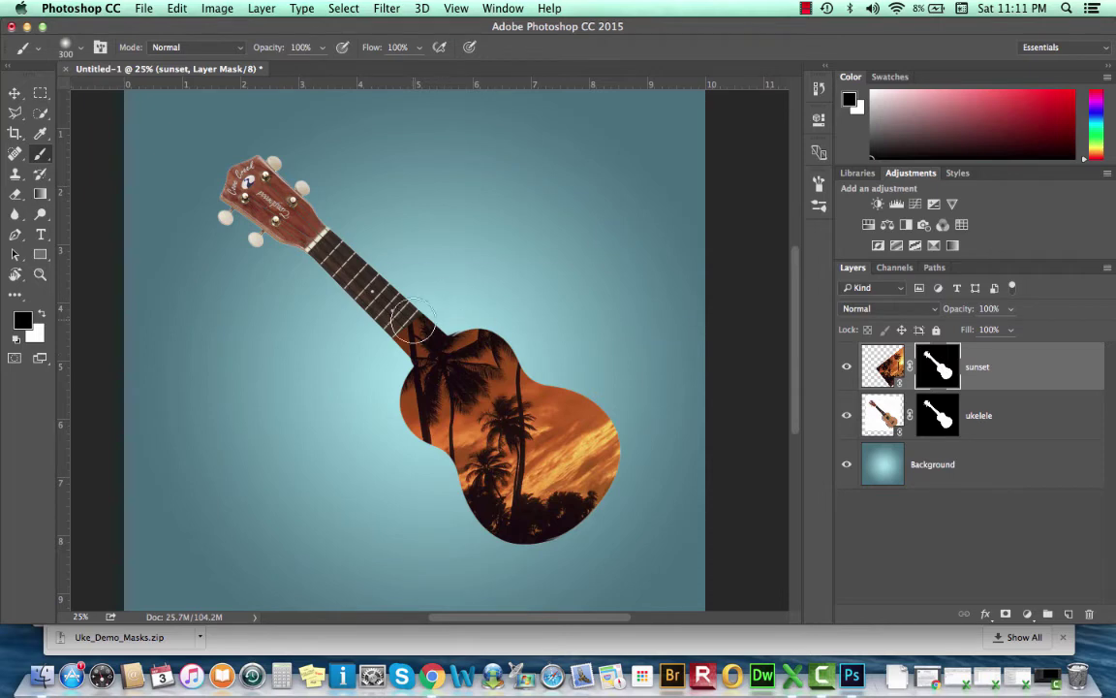
mouse_move(417, 316)
mouse_down()
mouse_move(373, 291)
mouse_move(367, 300)
mouse_move(424, 331)
mouse_up()
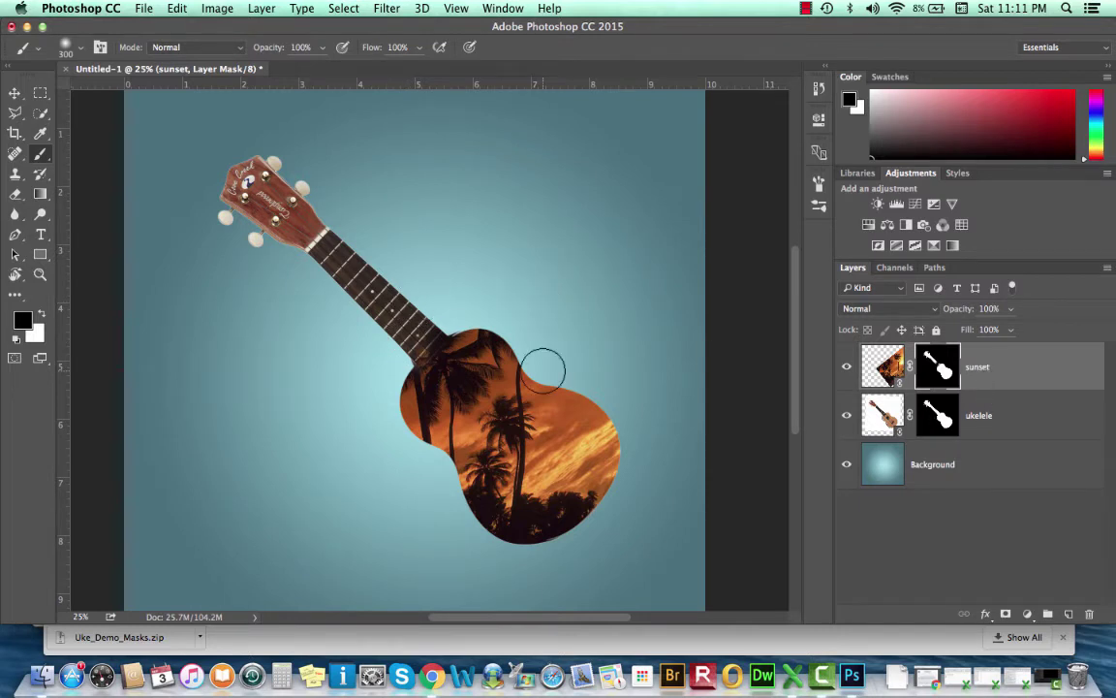
Step: Set the sunset layer's blend mode to Hard Light with 70% opacity
click(885, 363)
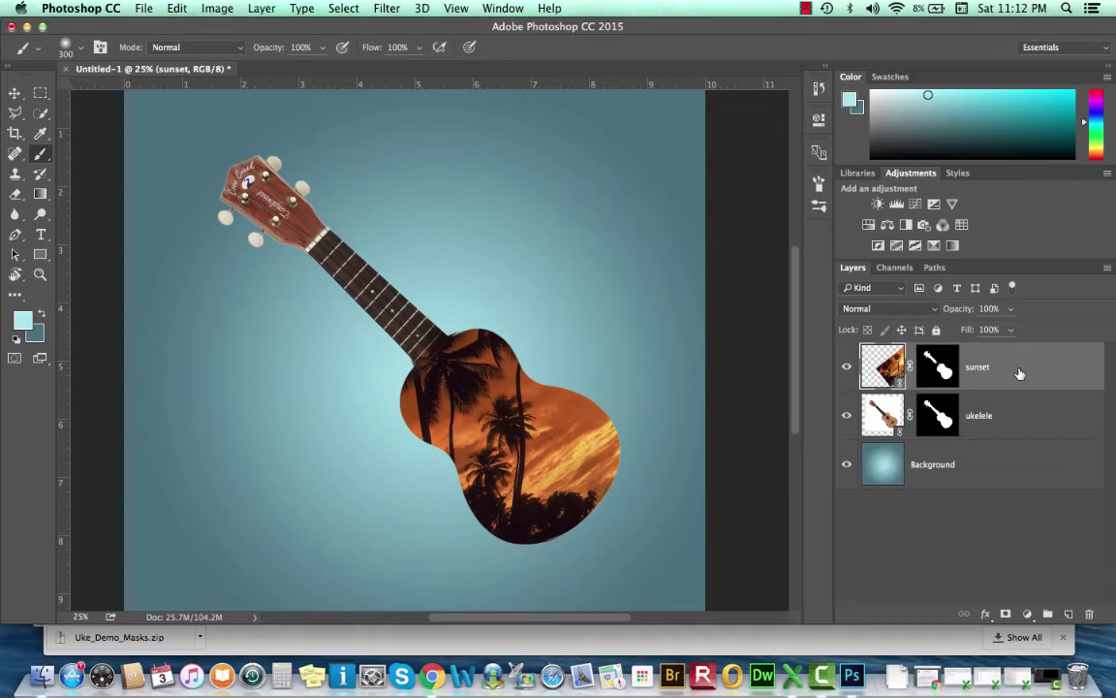
click(934, 311)
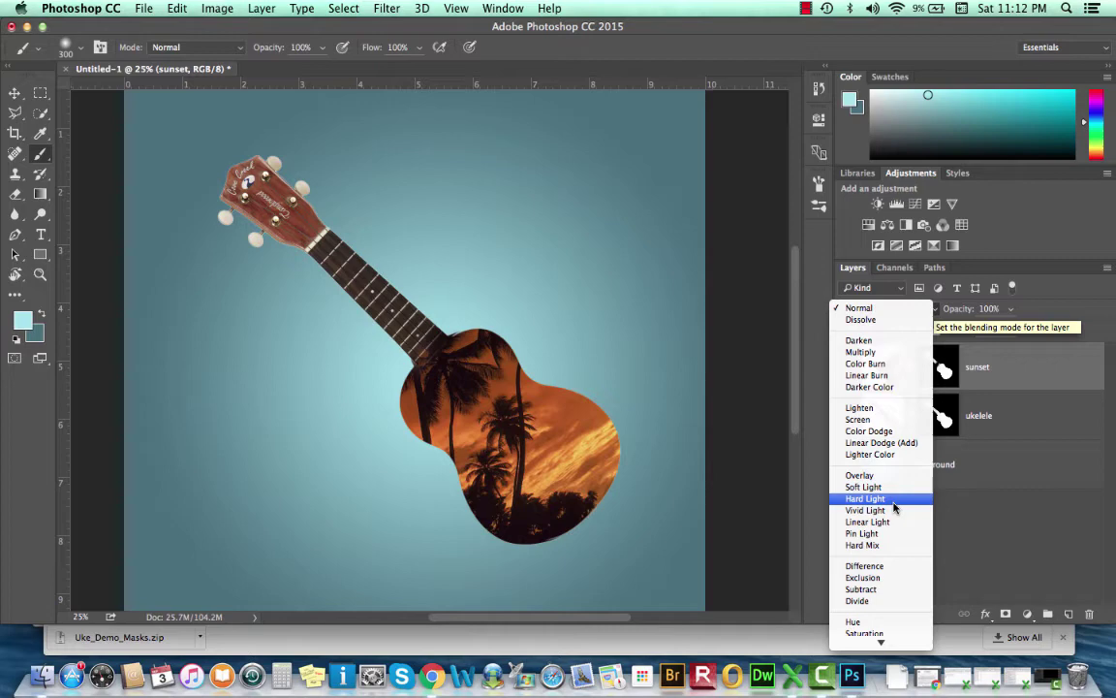
click(894, 501)
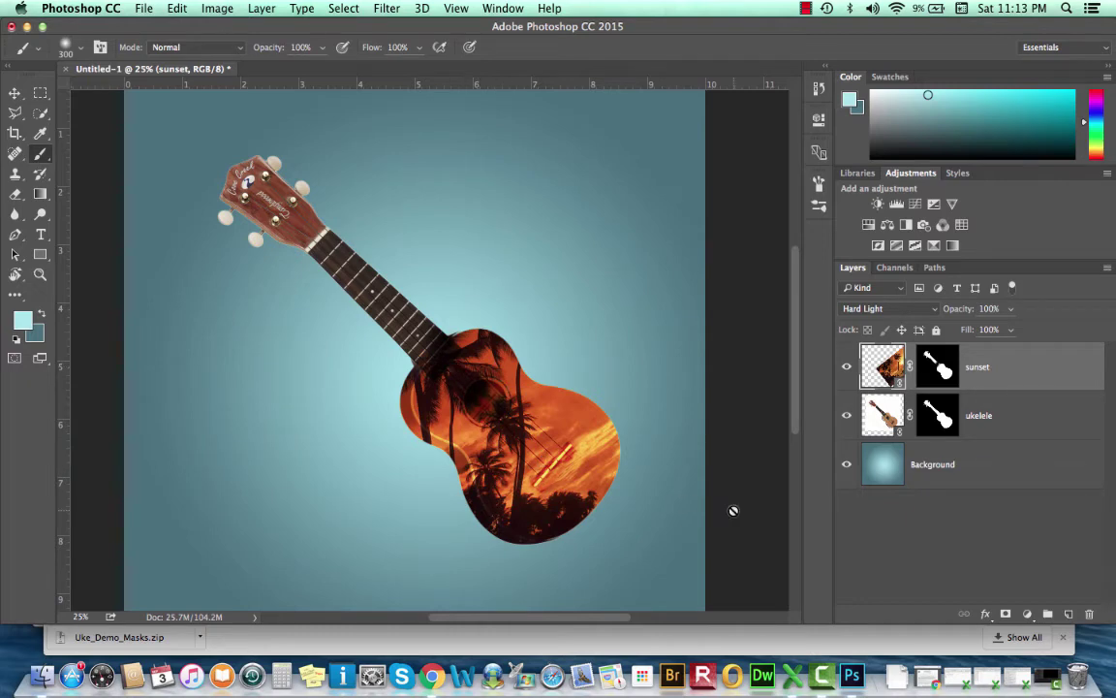
click(1012, 313)
drag(1016, 332, 992, 332)
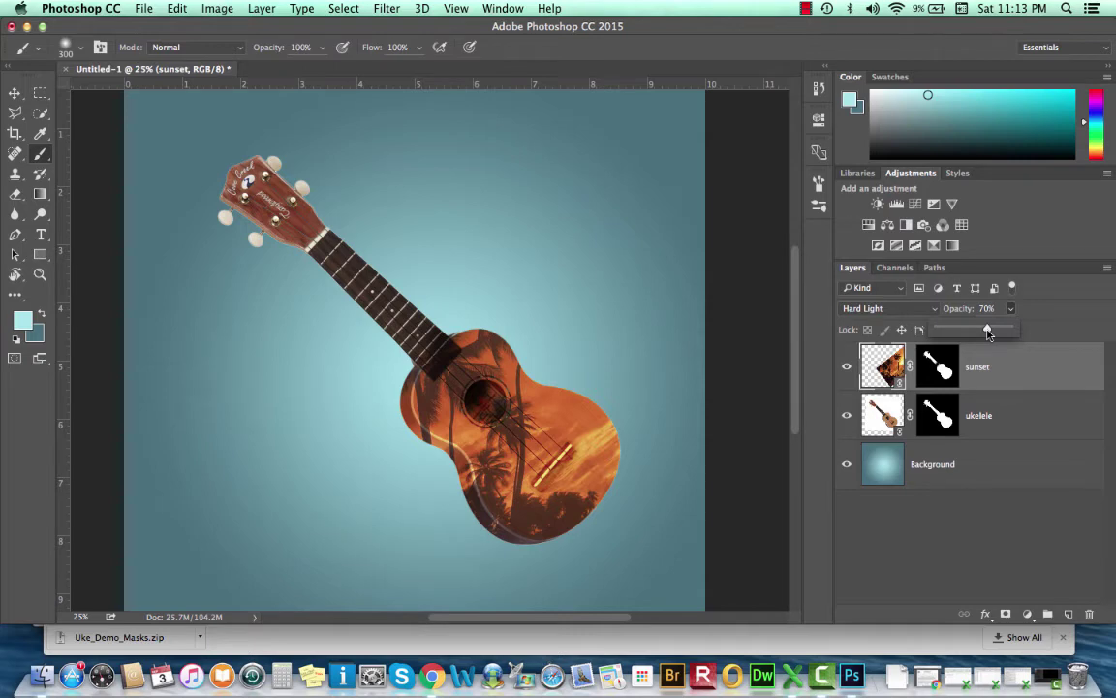
drag(988, 332, 988, 332)
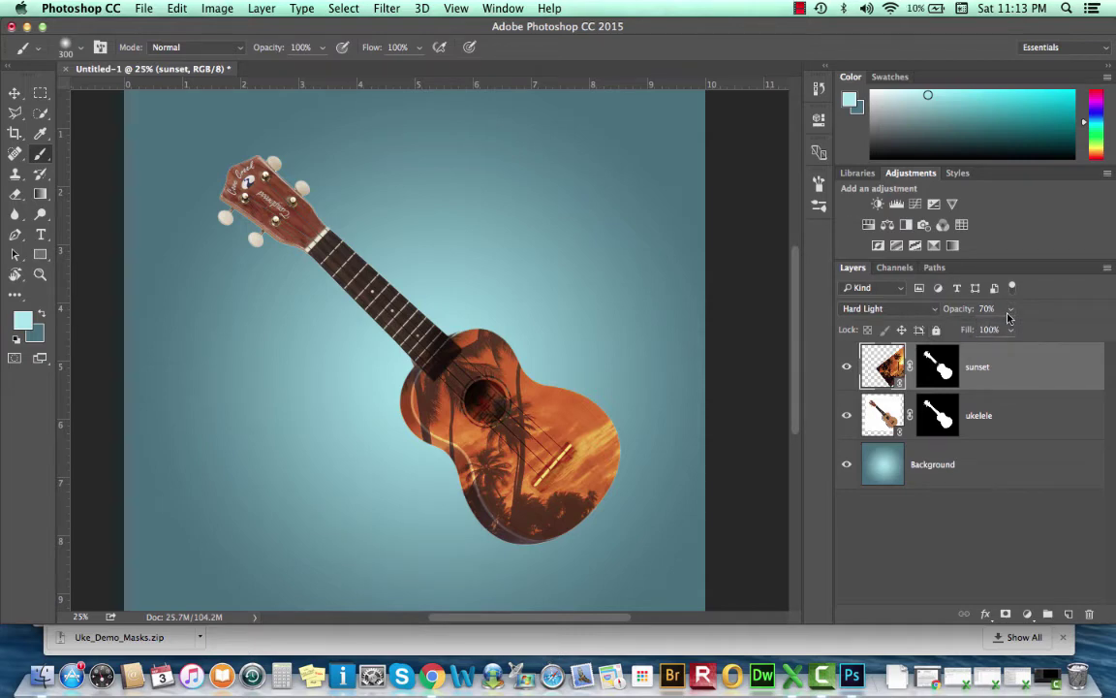
Step: Paint black on the sunset mask with a 70%-hardness, 200 px brush around the sound hole
click(955, 385)
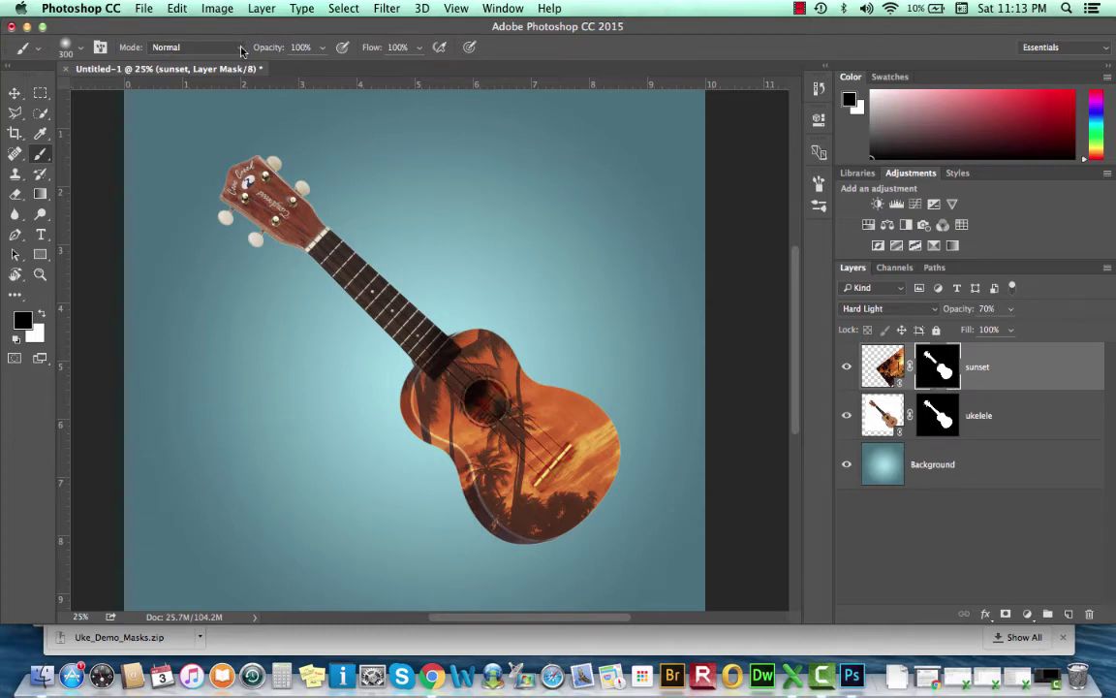
click(80, 48)
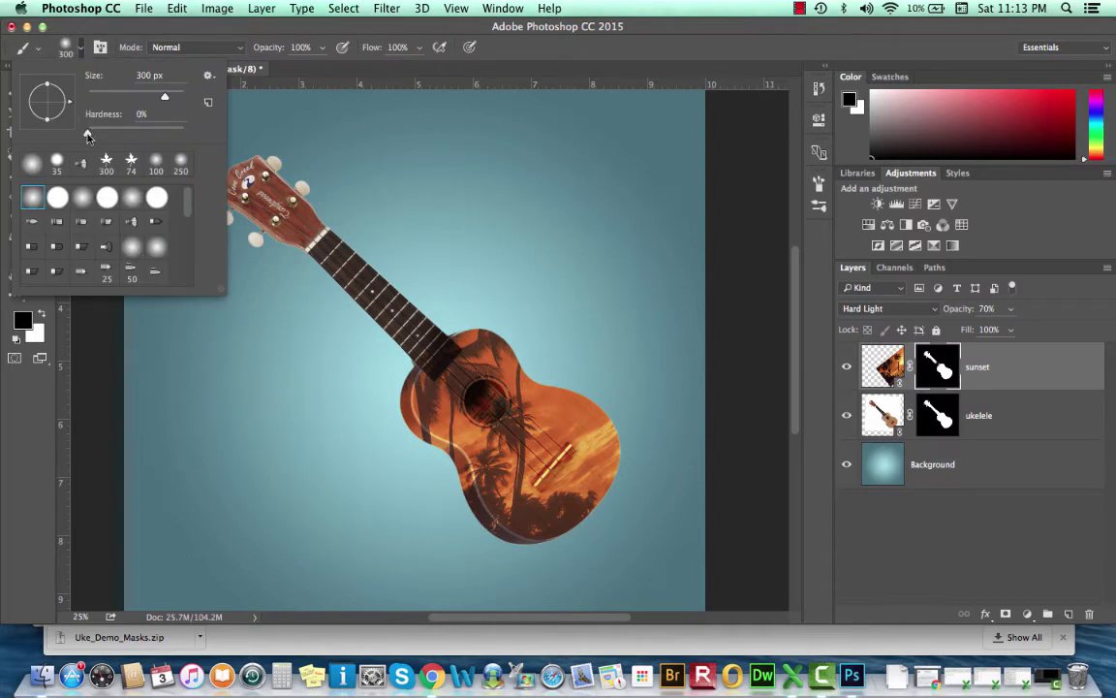
drag(88, 133, 169, 133)
key(Return)
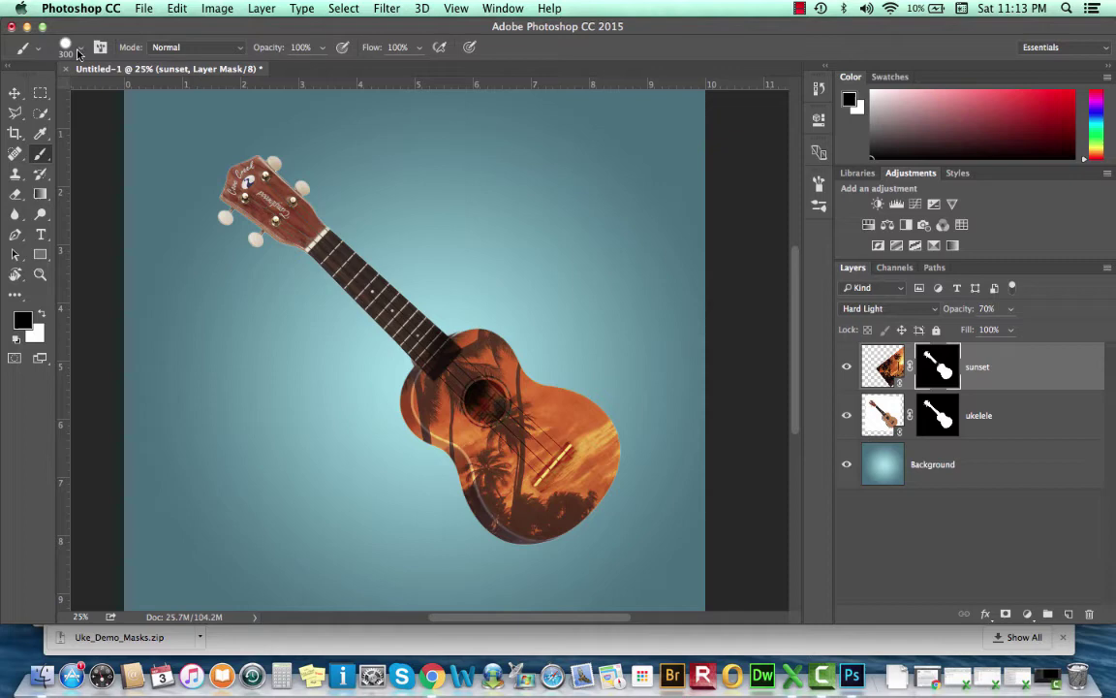
key(bracketleft)
key(bracketleft)
mouse_move(445, 369)
mouse_down()
mouse_move(436, 353)
mouse_move(486, 402)
mouse_up()
drag(487, 399, 484, 401)
click(486, 399)
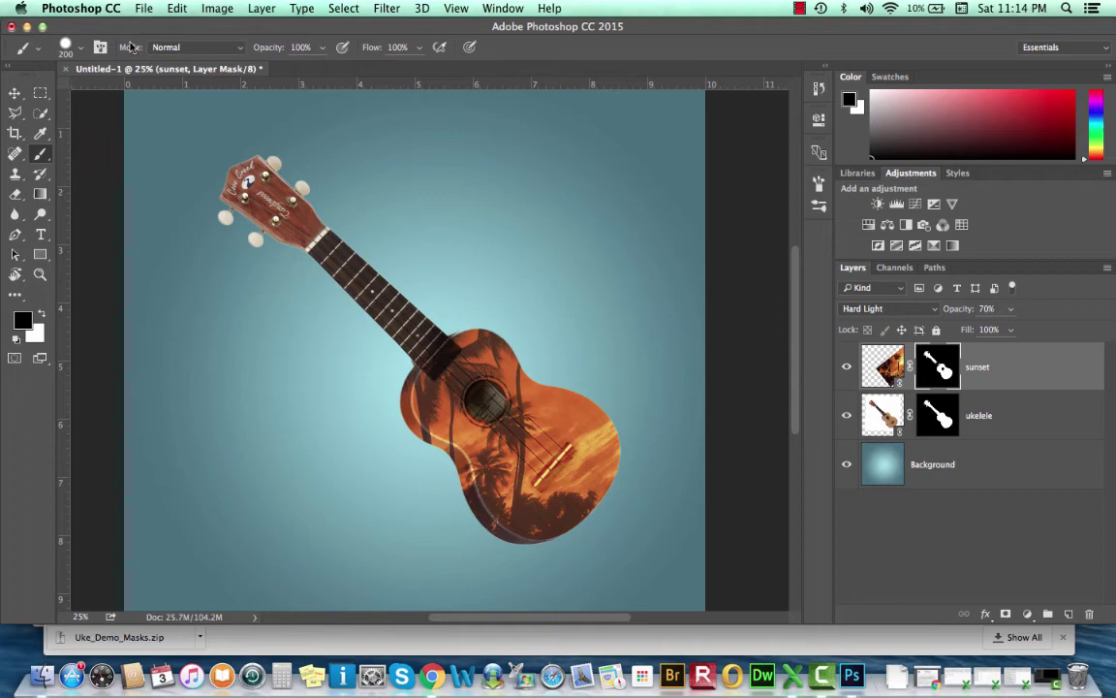
Step: Place hawaii_trees.jpg into the document as a linked layer
click(145, 8)
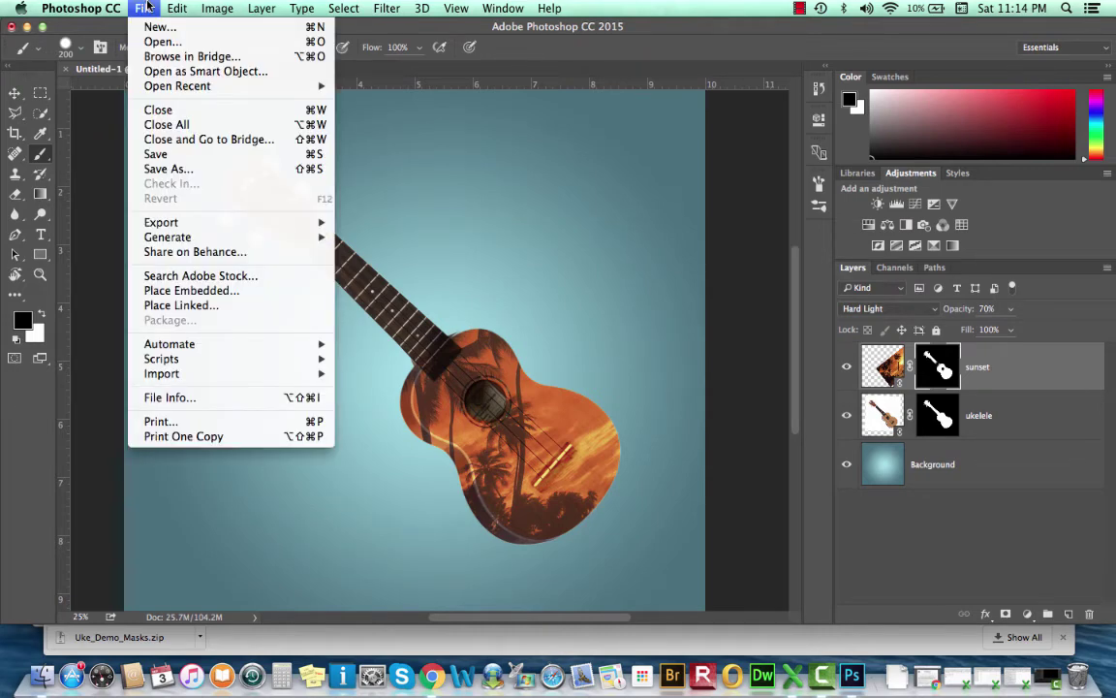
click(179, 305)
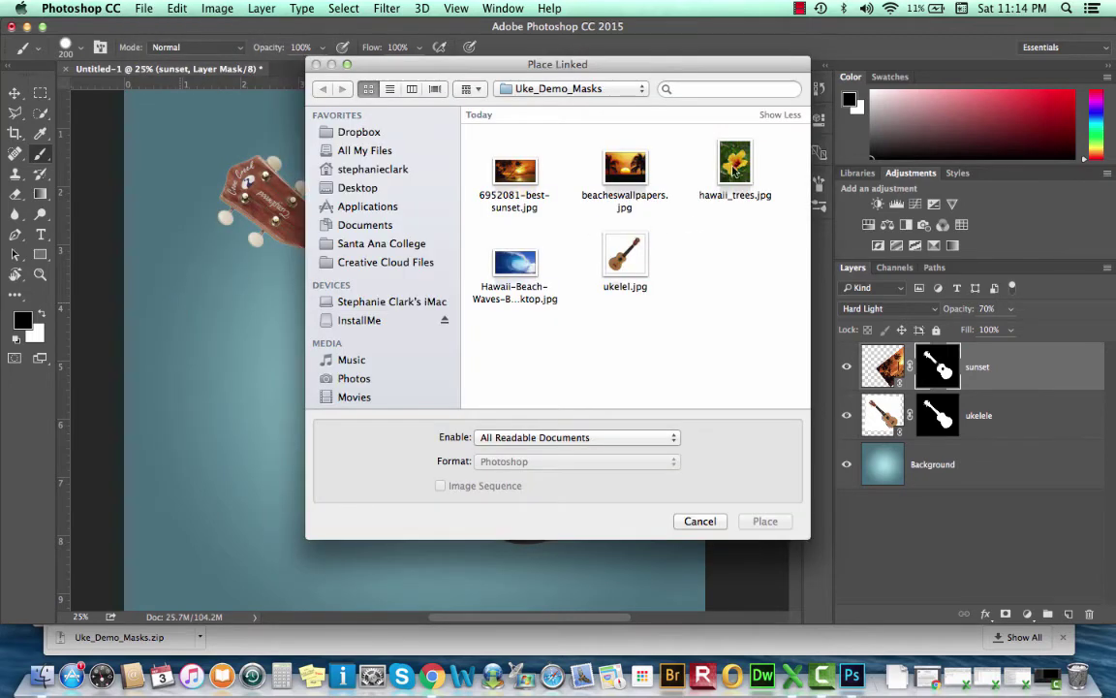
click(734, 165)
click(764, 522)
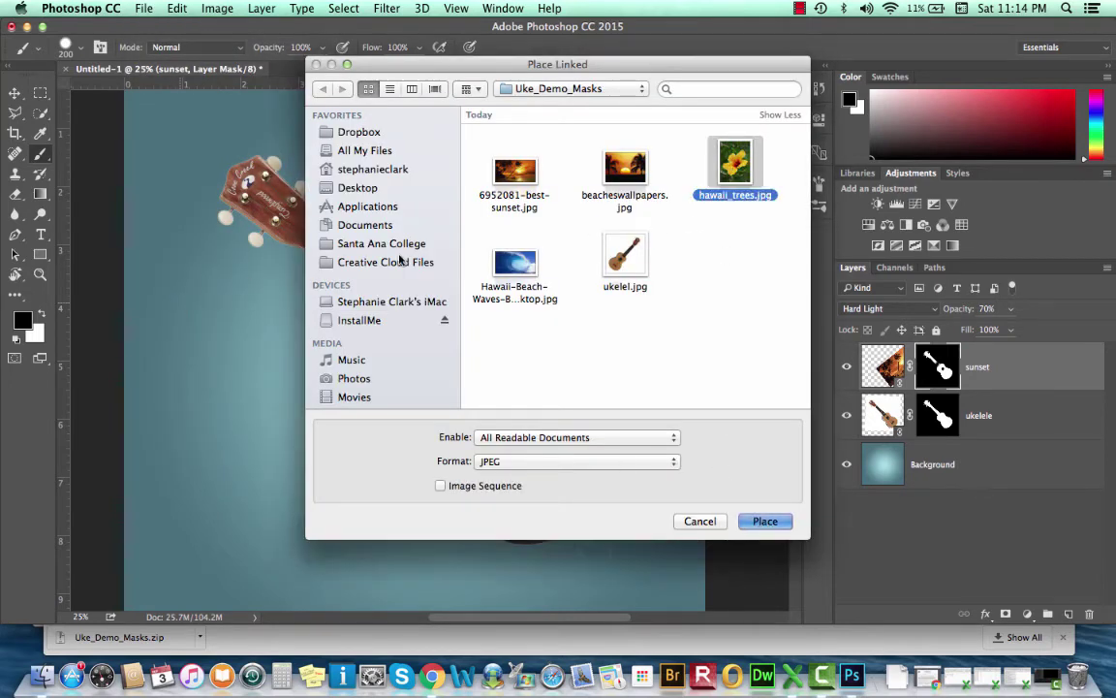
Step: Scale the hibiscus image to about 35%, rotate it about -69°, and commit it over the headstock
drag(610, 110, 421, 367)
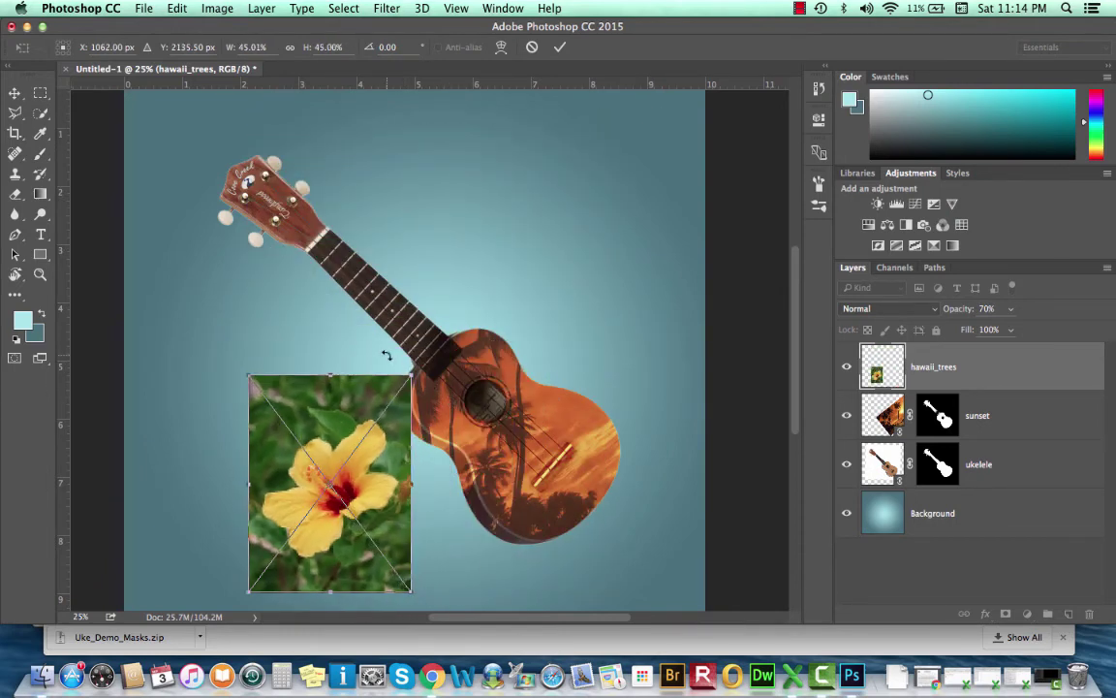
drag(349, 325, 276, 376)
drag(310, 423, 274, 221)
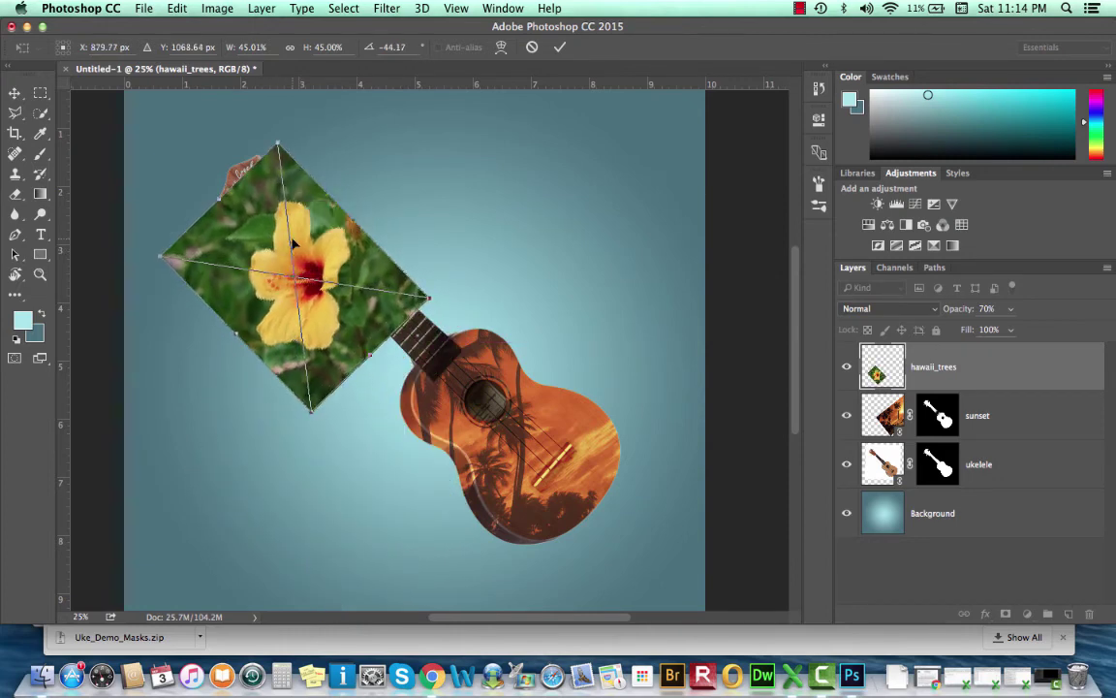
drag(278, 143, 290, 199)
drag(208, 197, 204, 252)
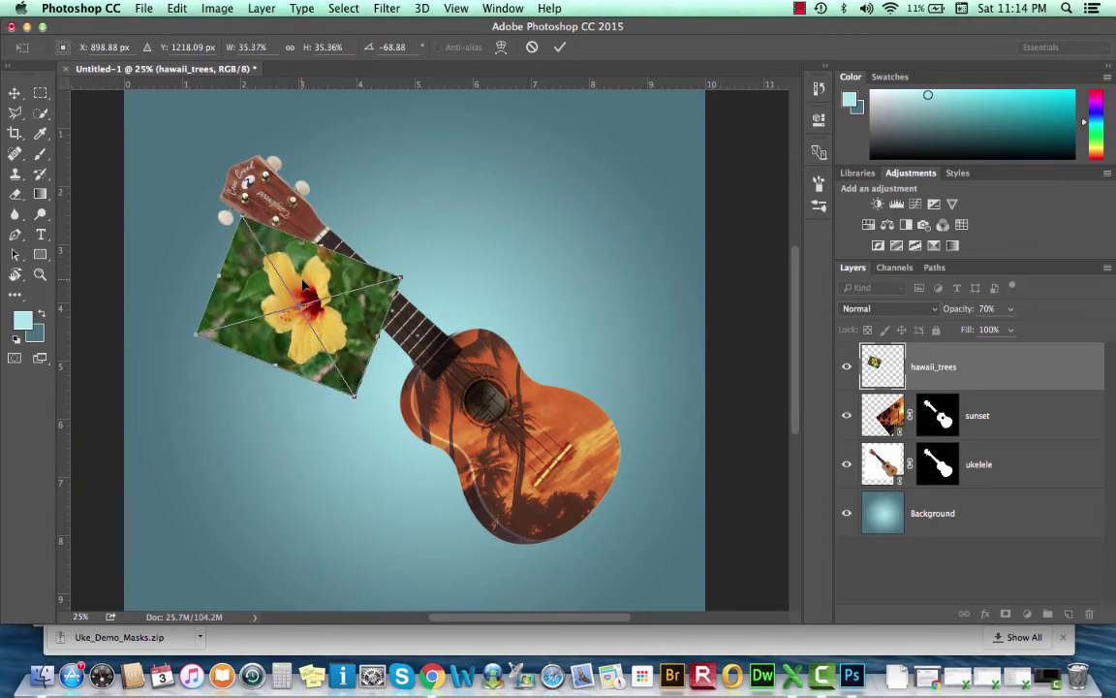
drag(306, 270, 312, 274)
key(Return)
key(b)
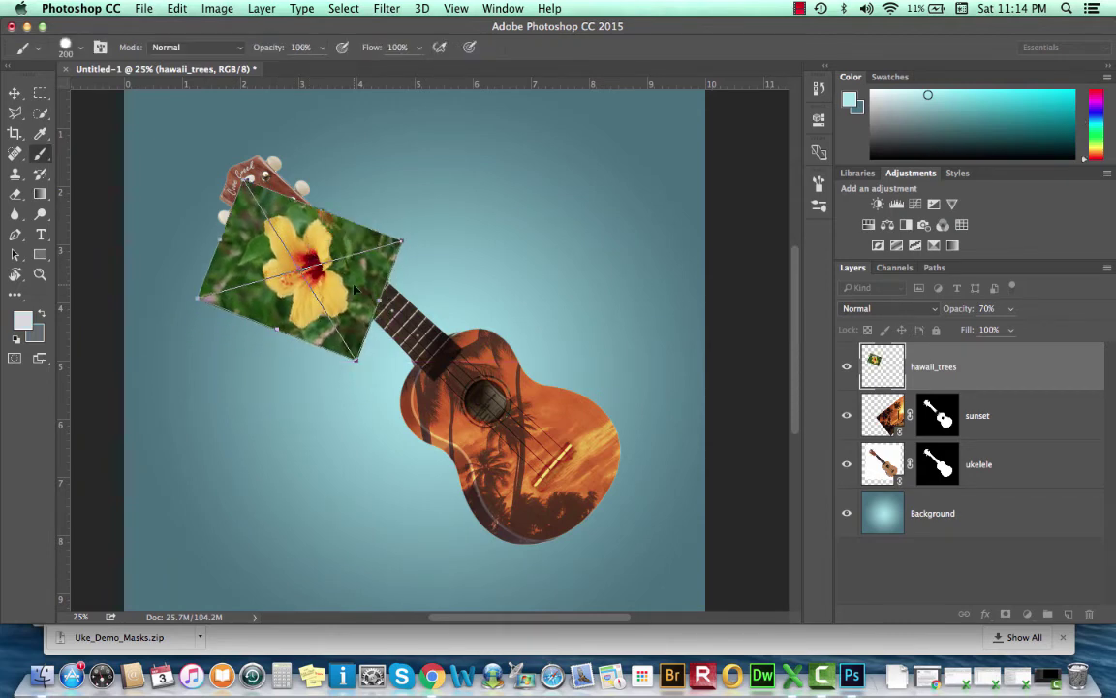
Step: Quick-select the yellow hibiscus, then refine its edge with Smart Radius on and Smooth 2
click(41, 112)
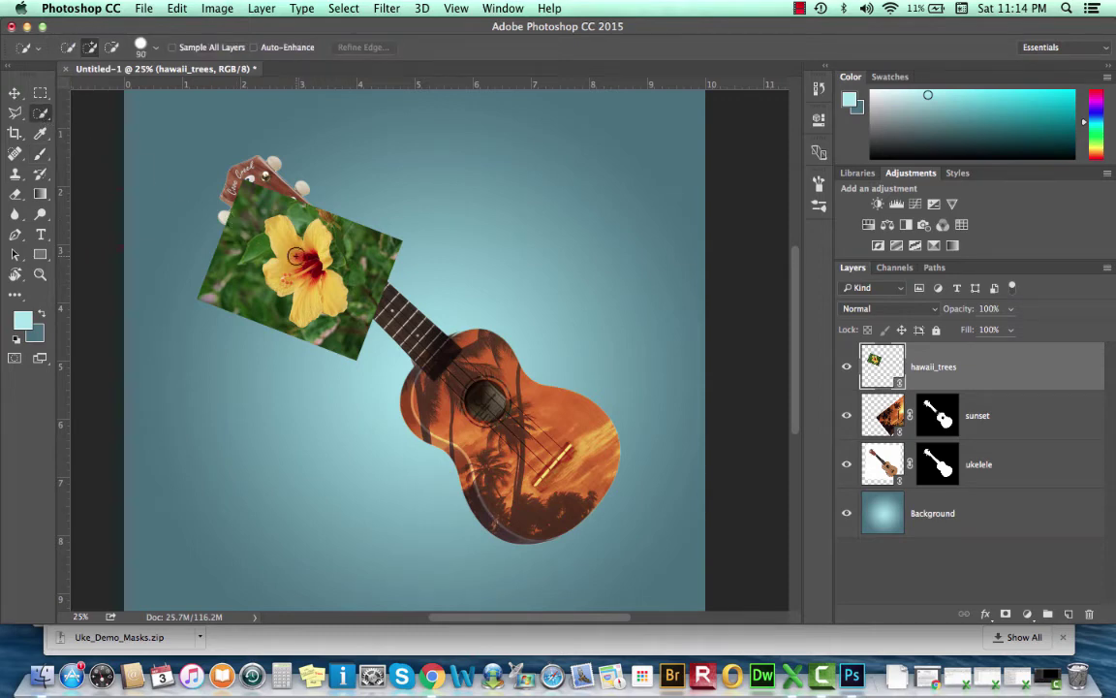
mouse_move(321, 264)
mouse_down()
mouse_move(288, 268)
mouse_move(294, 223)
mouse_up()
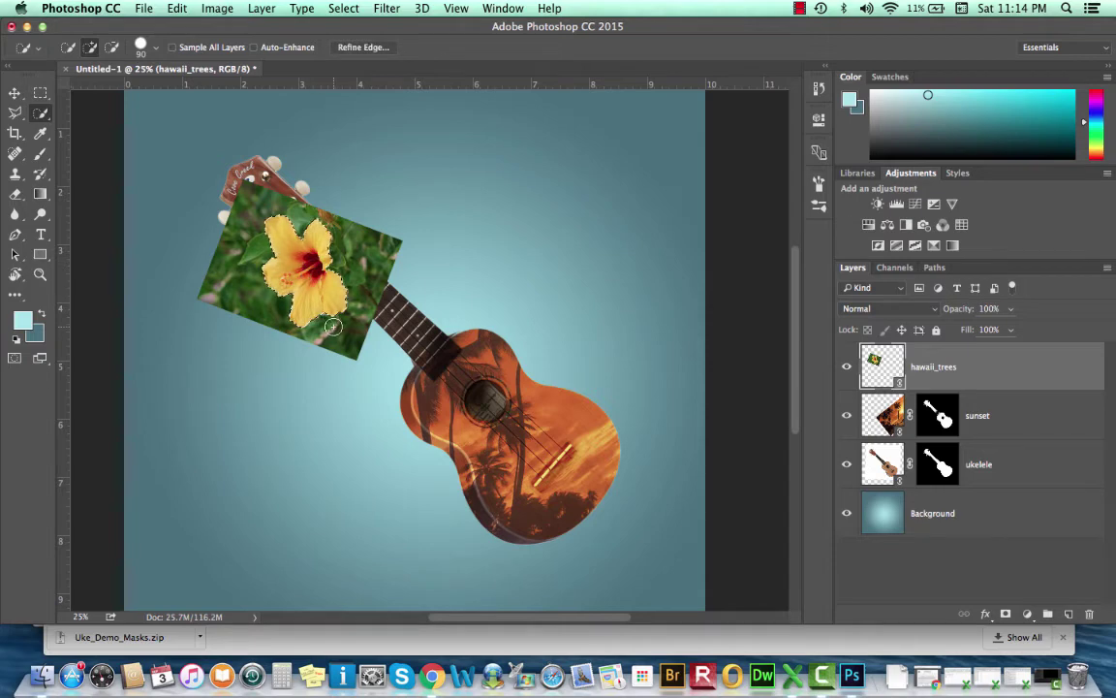
click(363, 47)
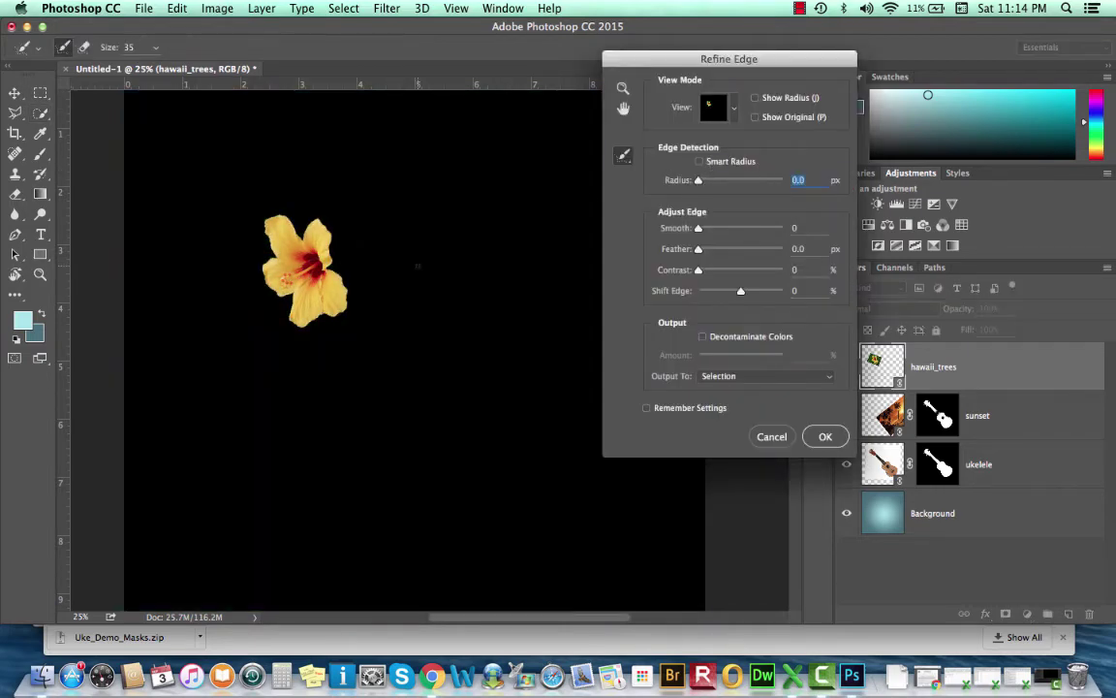
click(700, 160)
drag(698, 228, 701, 229)
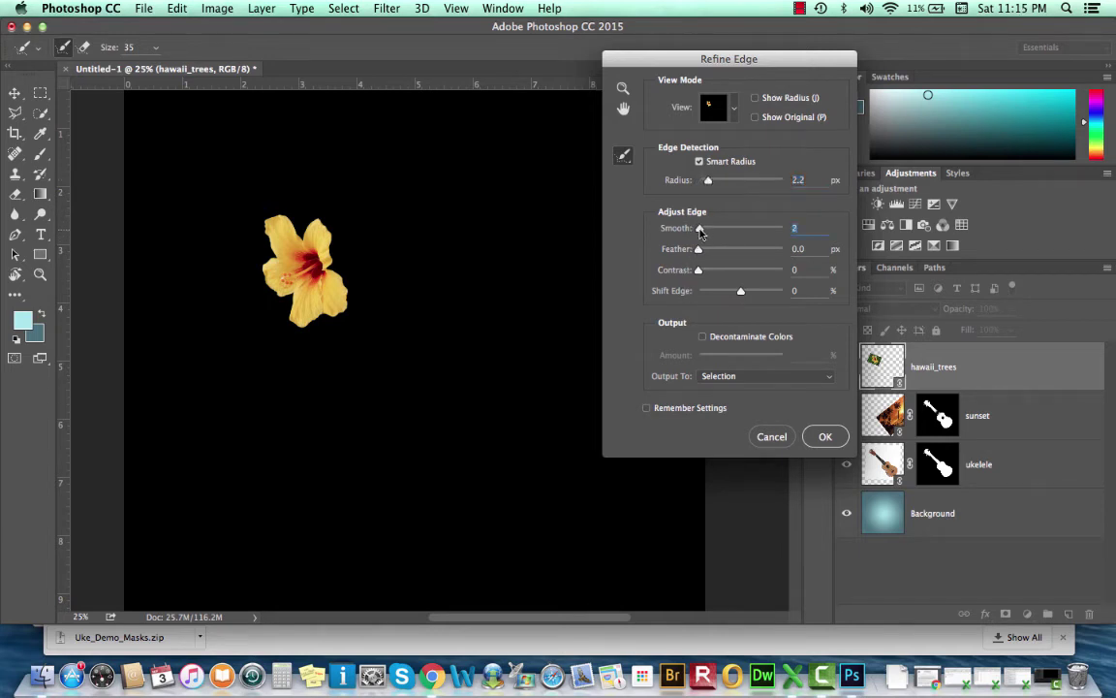
click(822, 437)
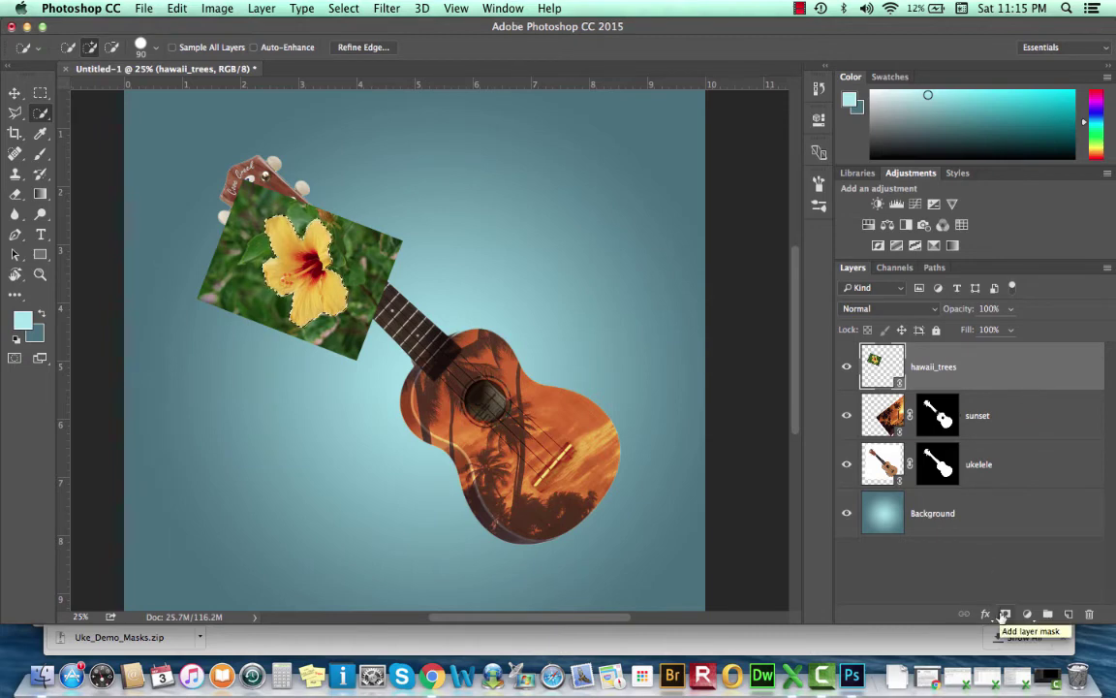
Step: Mask hawaii_trees down to the hibiscus and Alt-drag a hawaii_trees copy beneath it
click(1004, 614)
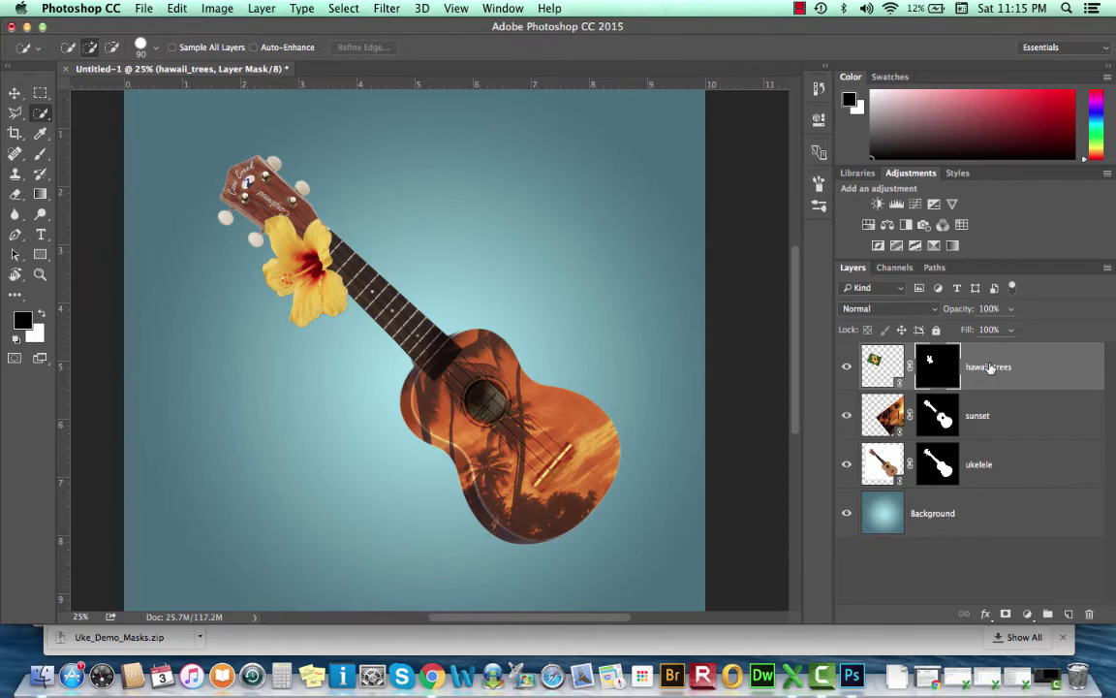
alt+drag(990, 369, 989, 390)
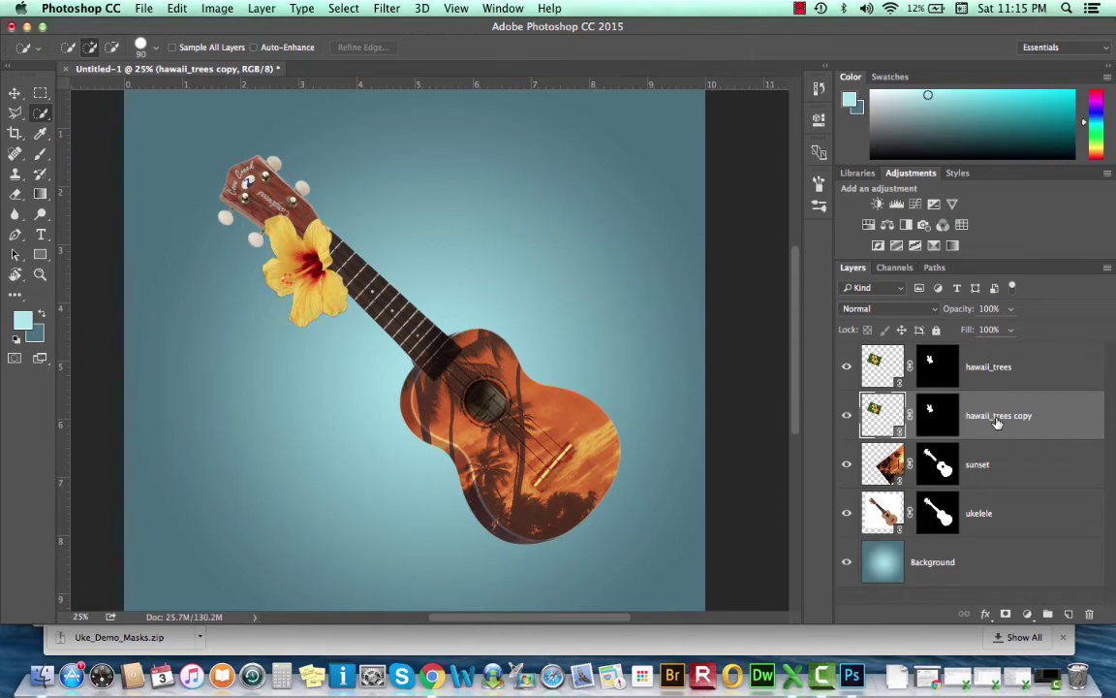
key(v)
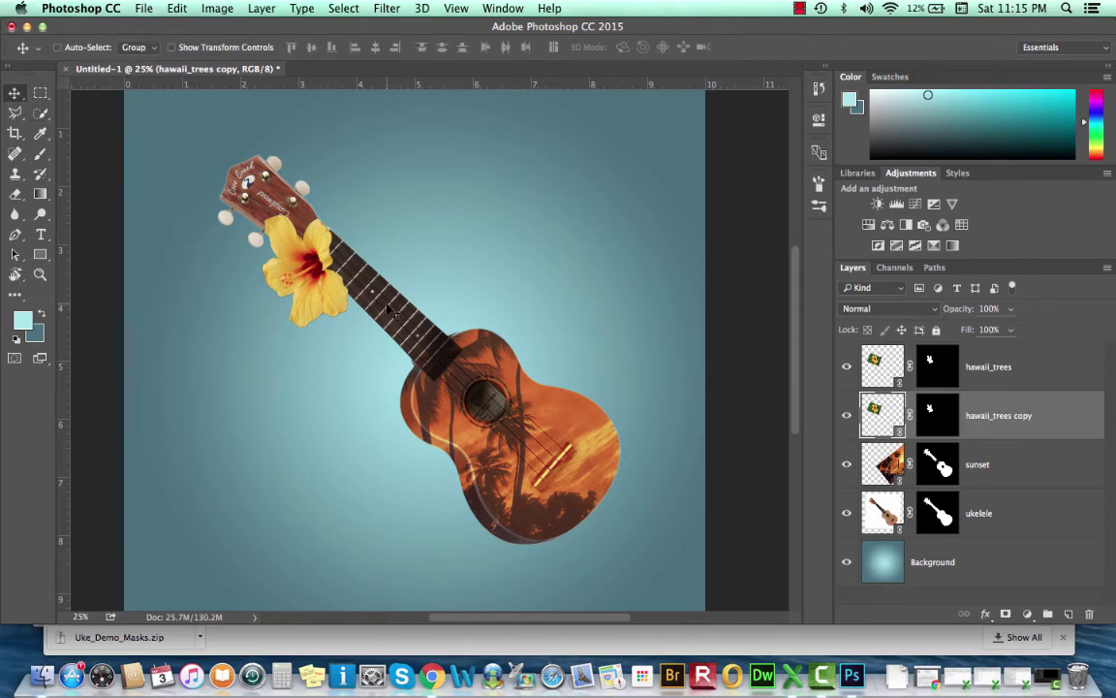
Step: Rotate the copied flower about 146 degrees and commit the transform
key(super+t)
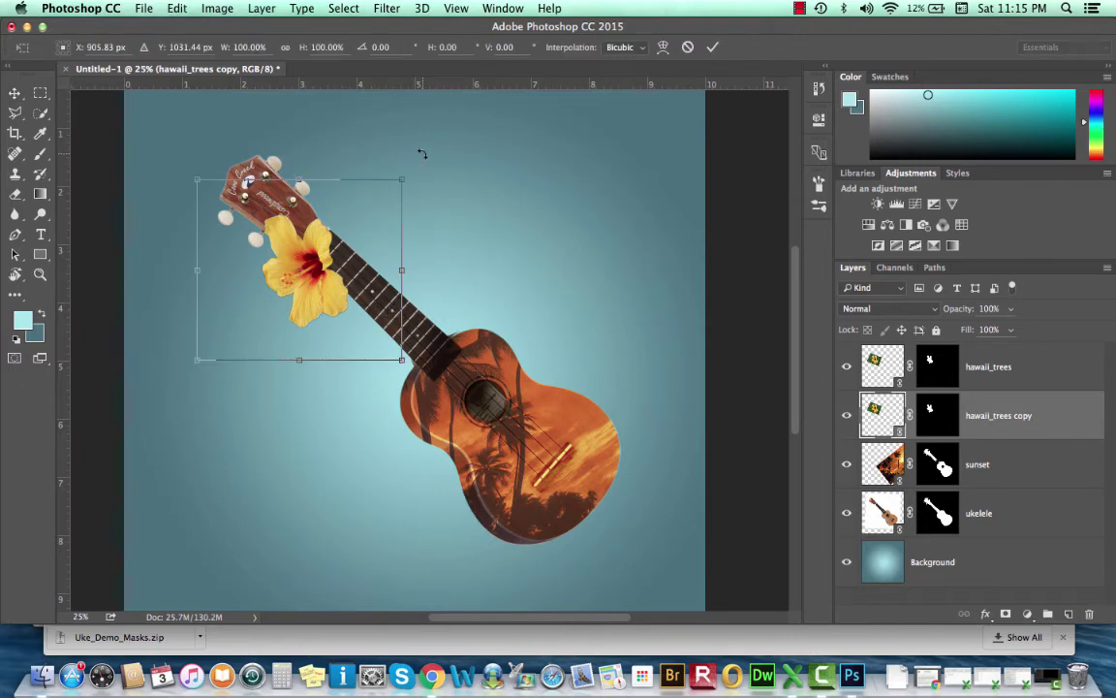
drag(423, 154, 386, 377)
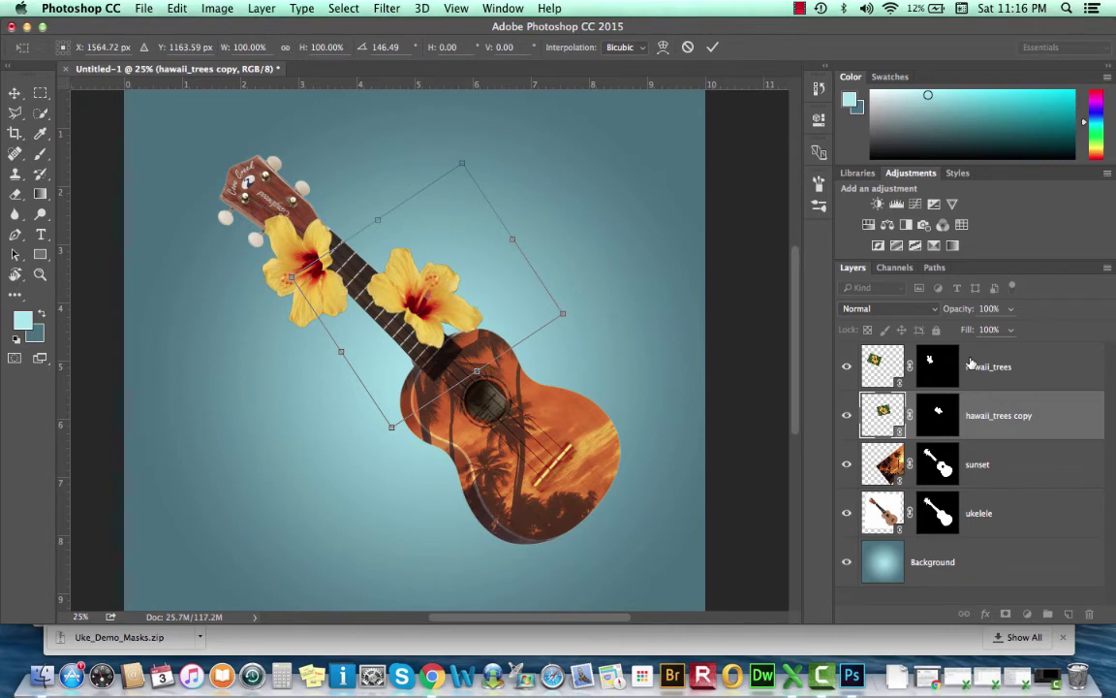
key(Return)
Step: Move both hibiscus flowers down onto the ukulele neck, clustered above the body
click(903, 347)
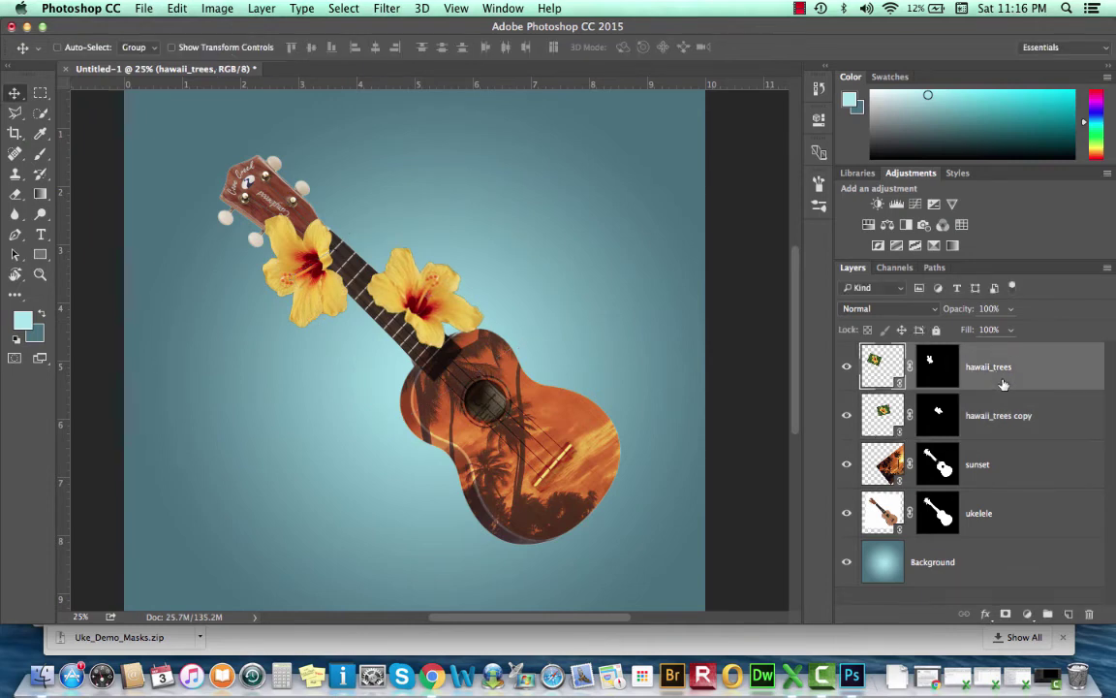
drag(324, 288, 389, 320)
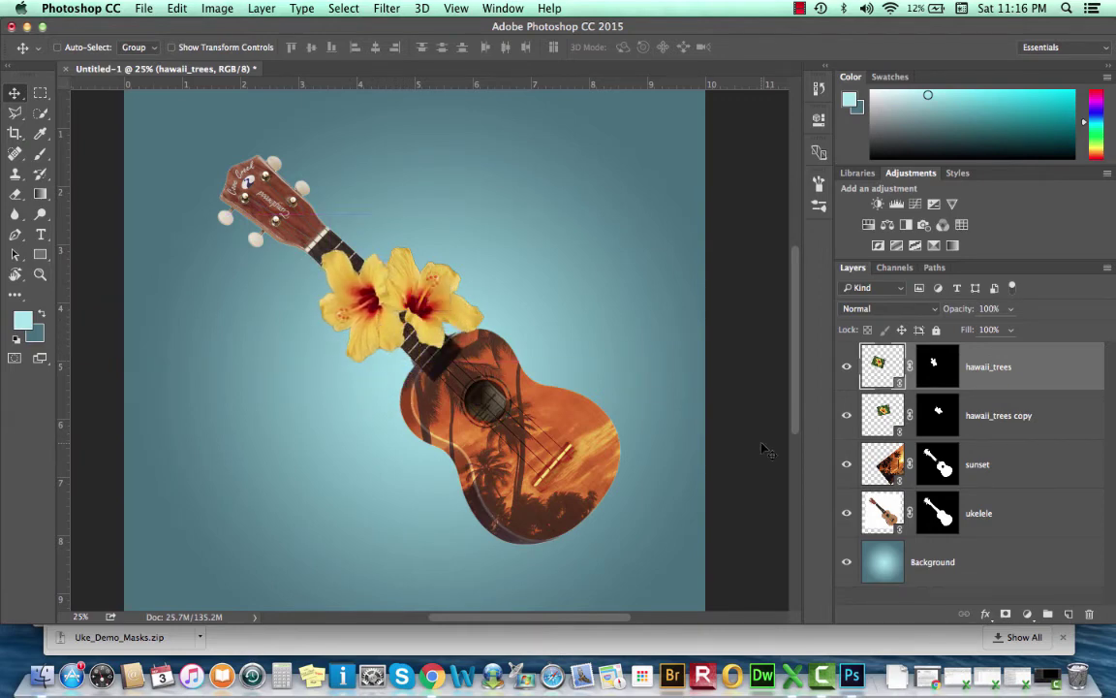
click(890, 397)
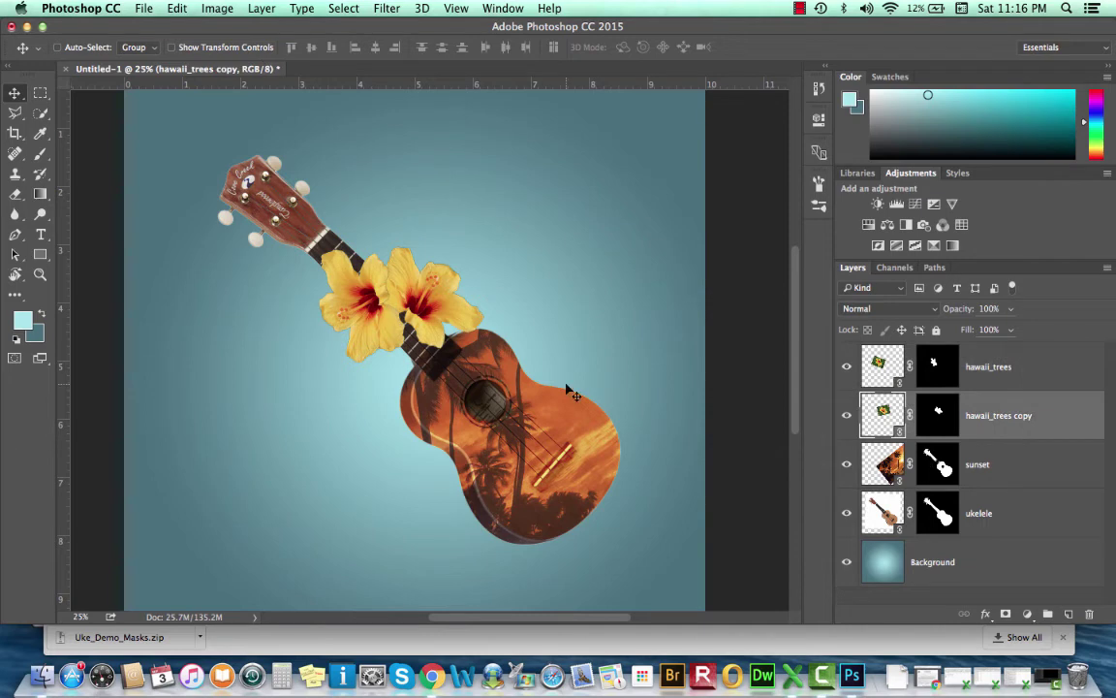
mouse_move(474, 325)
mouse_down()
mouse_move(465, 281)
mouse_move(481, 332)
mouse_up()
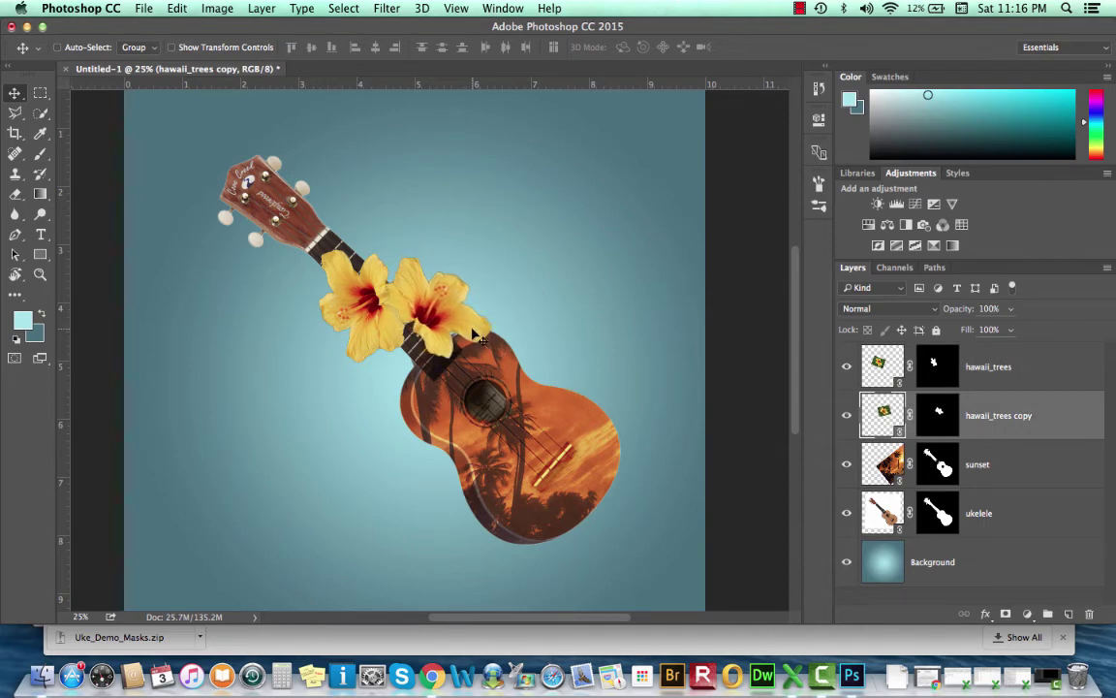
click(895, 364)
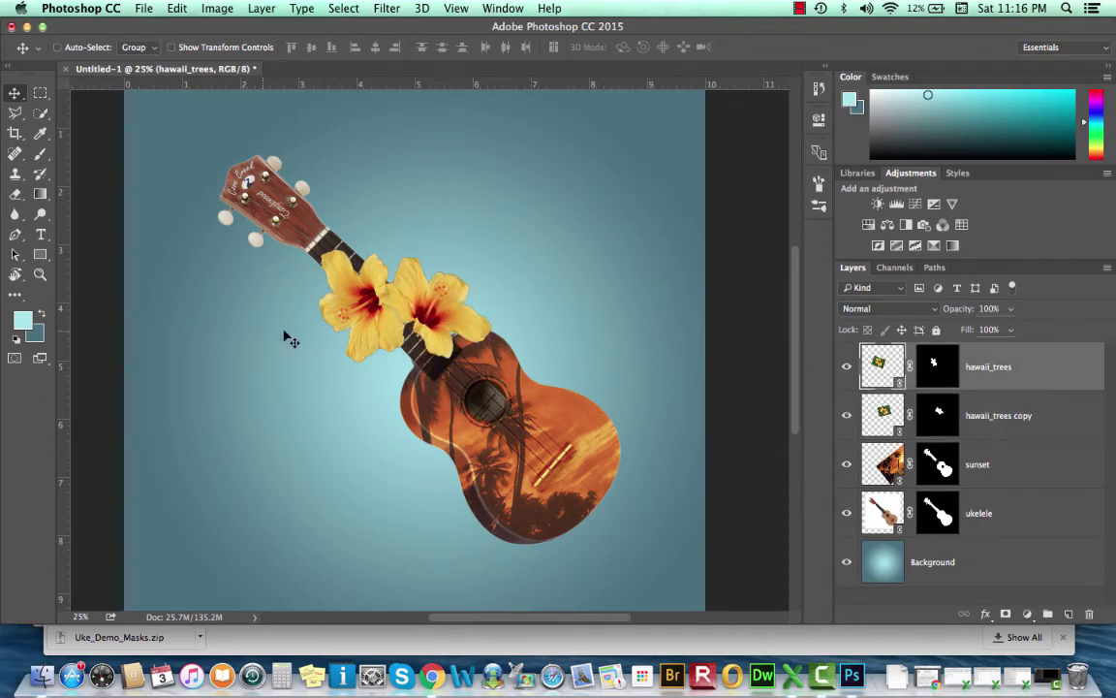
drag(364, 337, 417, 378)
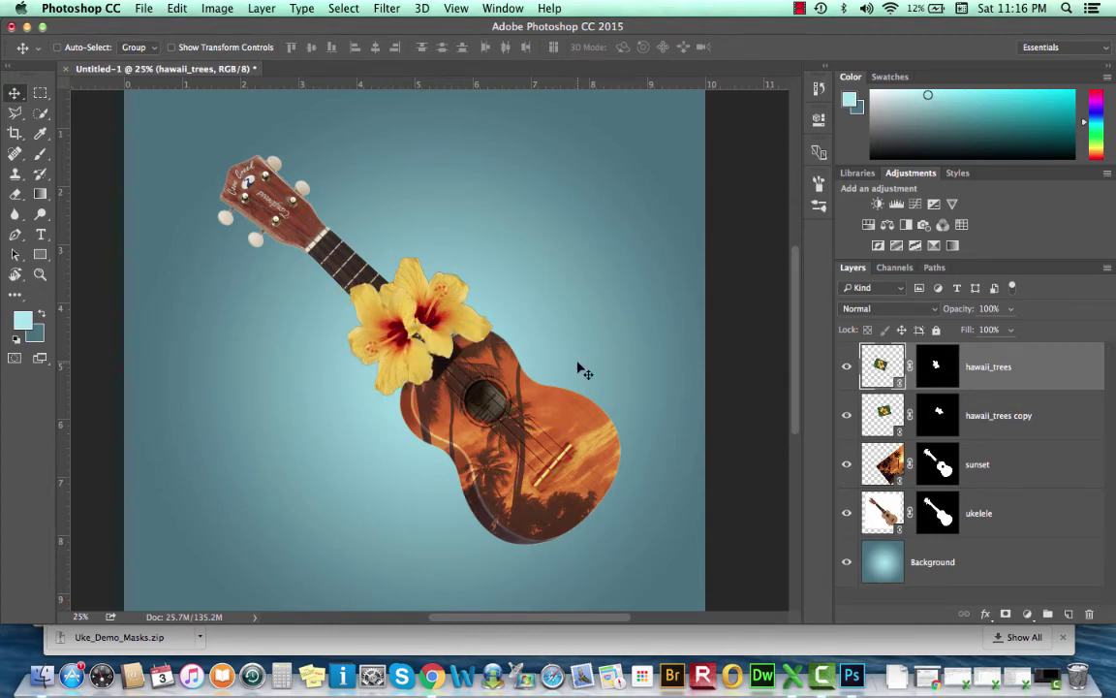
Step: Free-transform the top flower to enlarge it and shift it right on the neck
key(super)
key(super+t)
drag(490, 247, 465, 267)
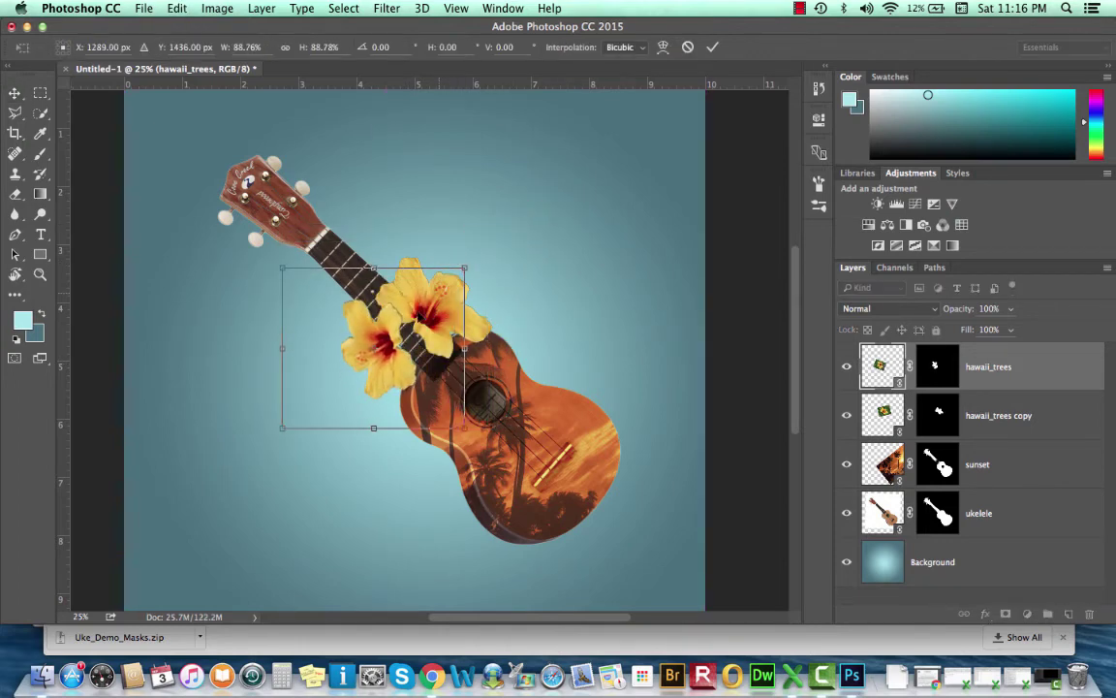
drag(395, 356, 426, 381)
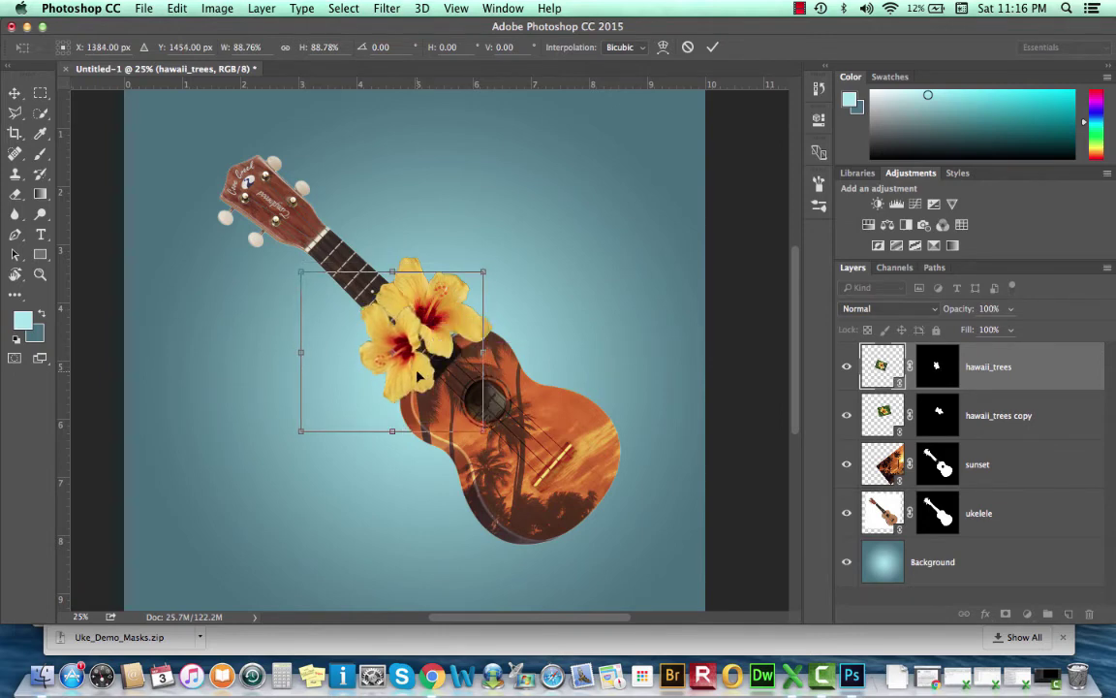
Step: Commit the top flower's new size and position, then bring up the layer style effects list
key(Return)
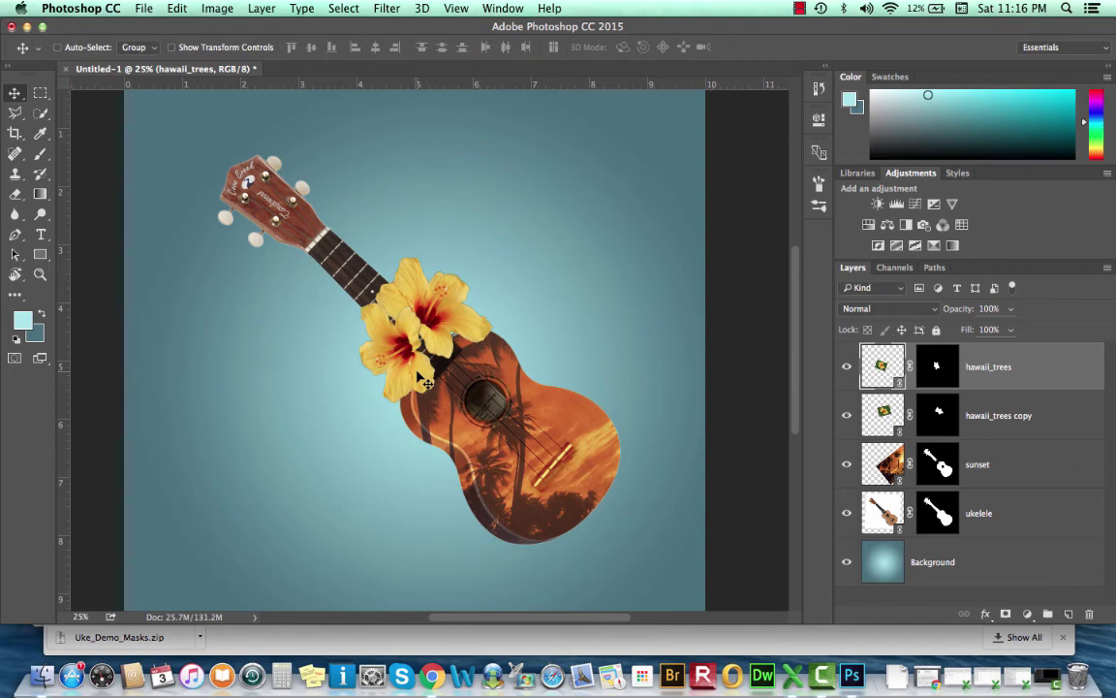
click(985, 614)
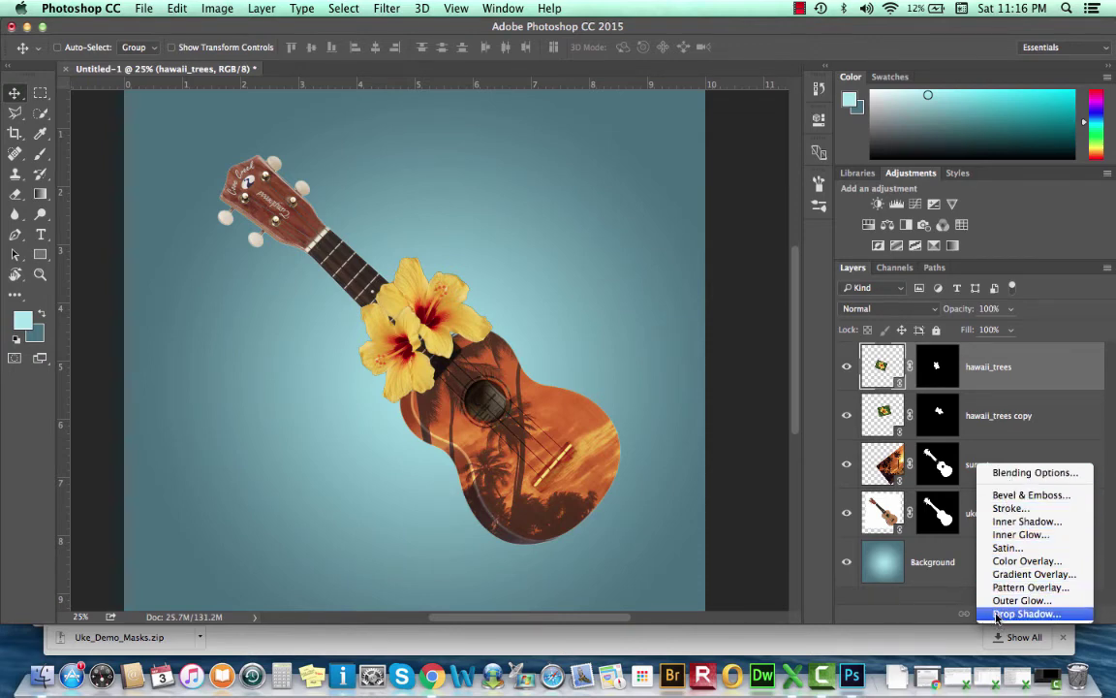
Step: Add a Drop Shadow with 33% opacity, 26 px distance, 180 px size and angle around 70°
click(998, 614)
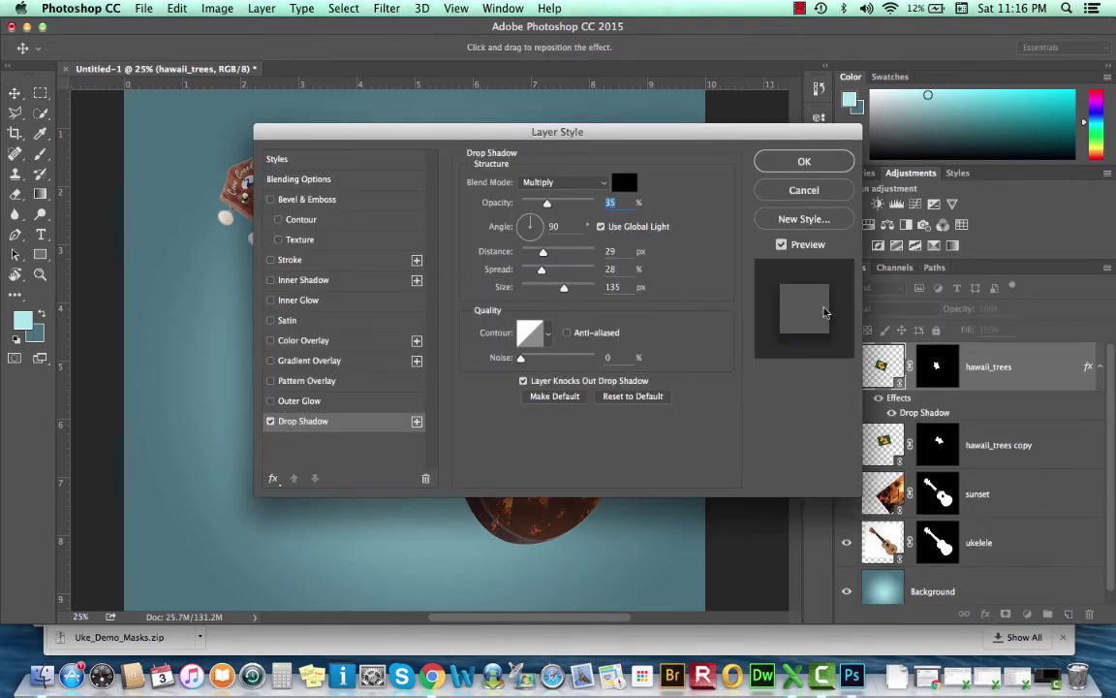
drag(613, 132, 897, 92)
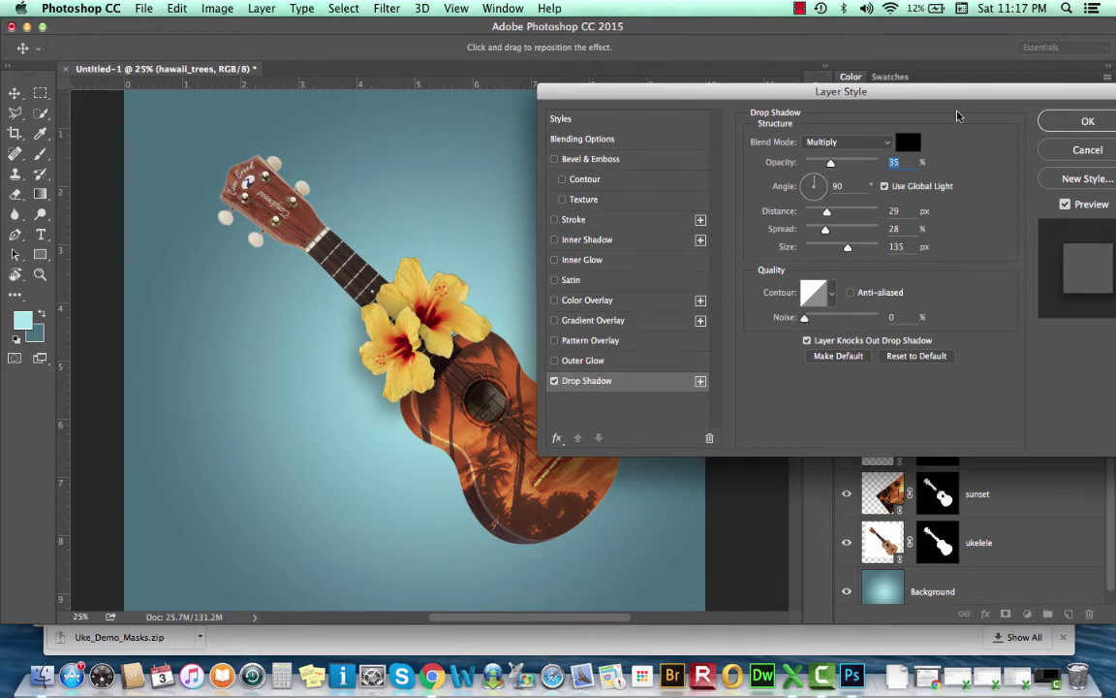
drag(965, 92, 936, 79)
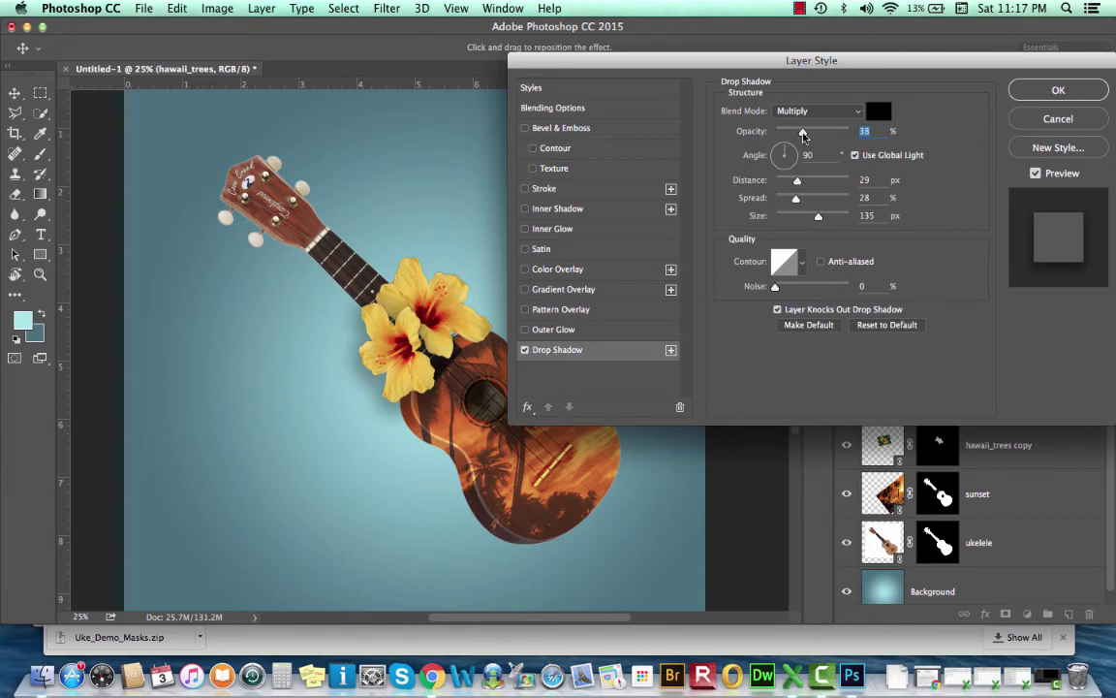
mouse_move(800, 131)
mouse_down()
mouse_move(848, 137)
mouse_move(810, 136)
mouse_up()
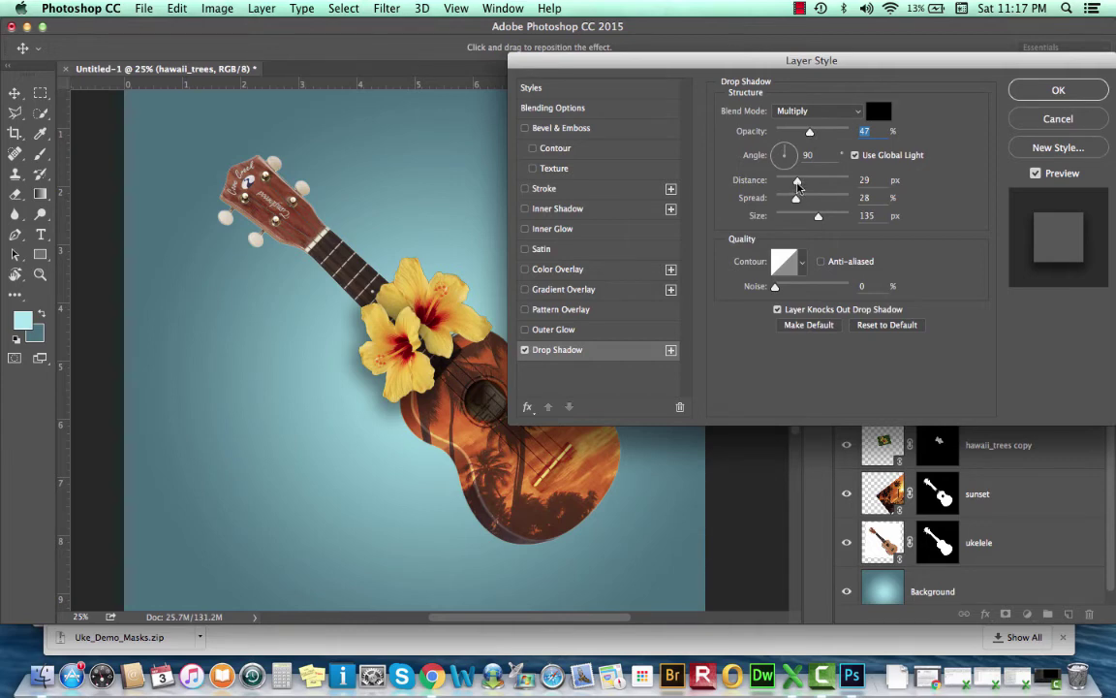
drag(798, 185, 809, 221)
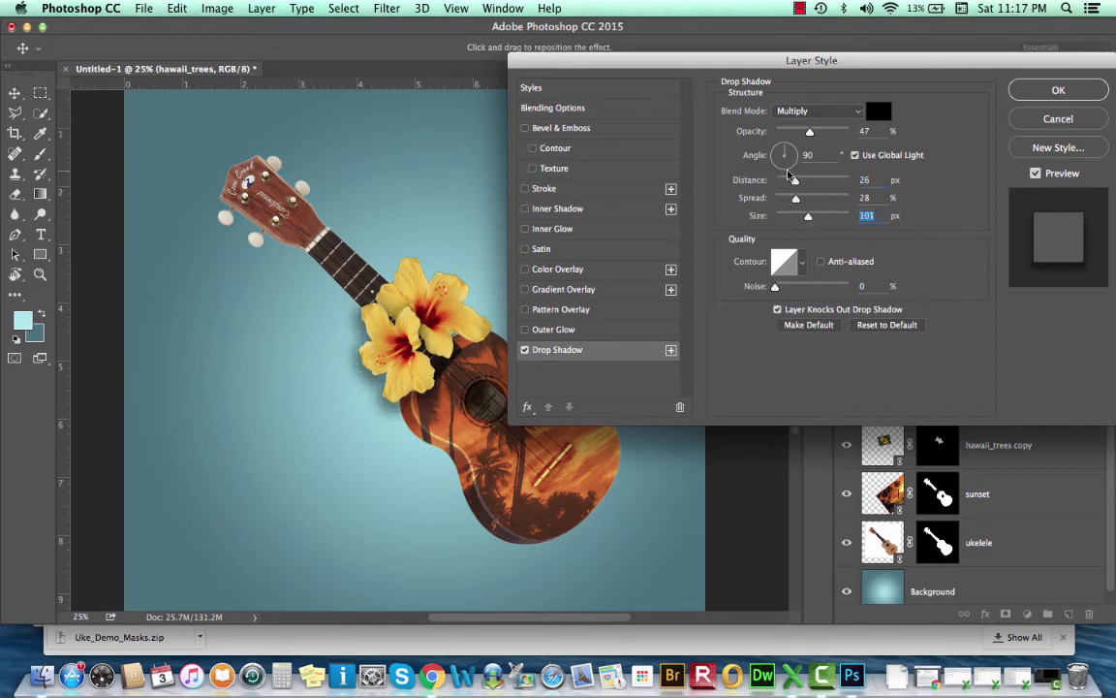
drag(810, 132, 799, 138)
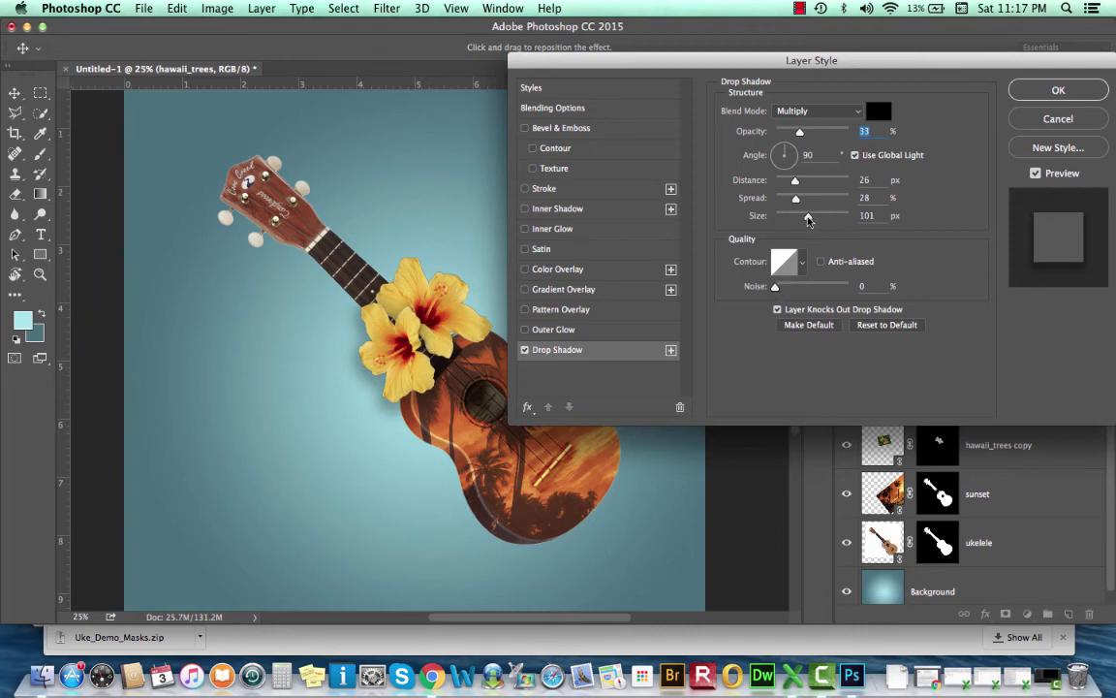
drag(808, 217, 786, 220)
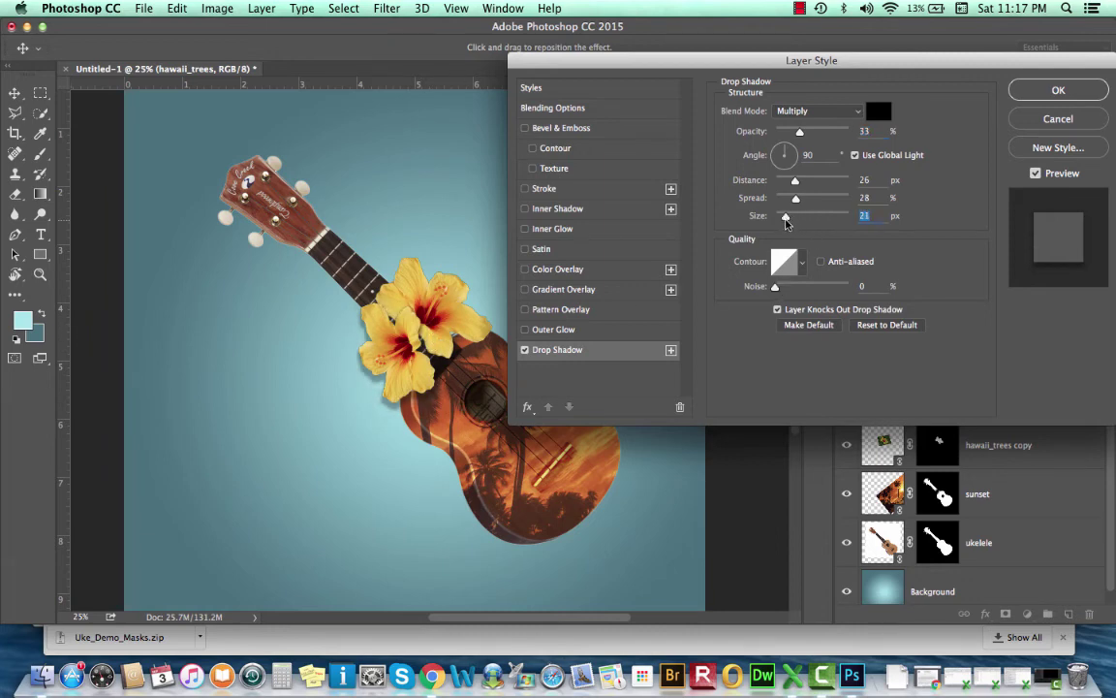
drag(795, 221, 830, 217)
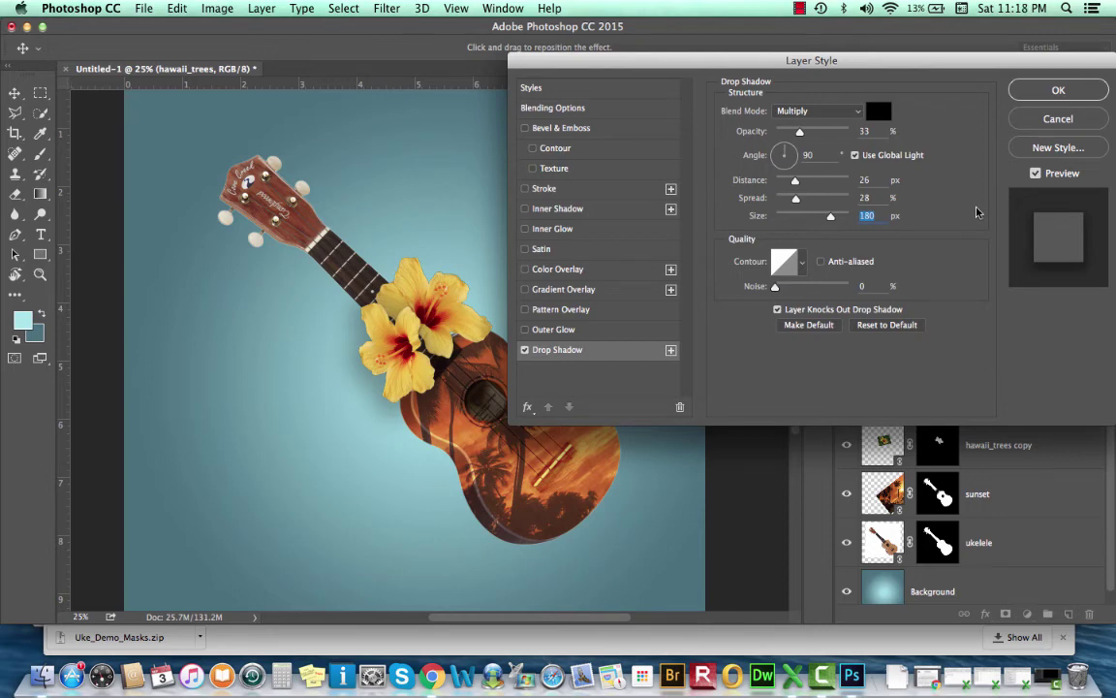
click(788, 150)
mouse_move(788, 151)
mouse_down()
mouse_move(772, 152)
mouse_move(792, 154)
mouse_up()
Step: Confirm the drop shadow and copy the effect onto hawaii_trees copy so both flowers cast shadows
click(1056, 90)
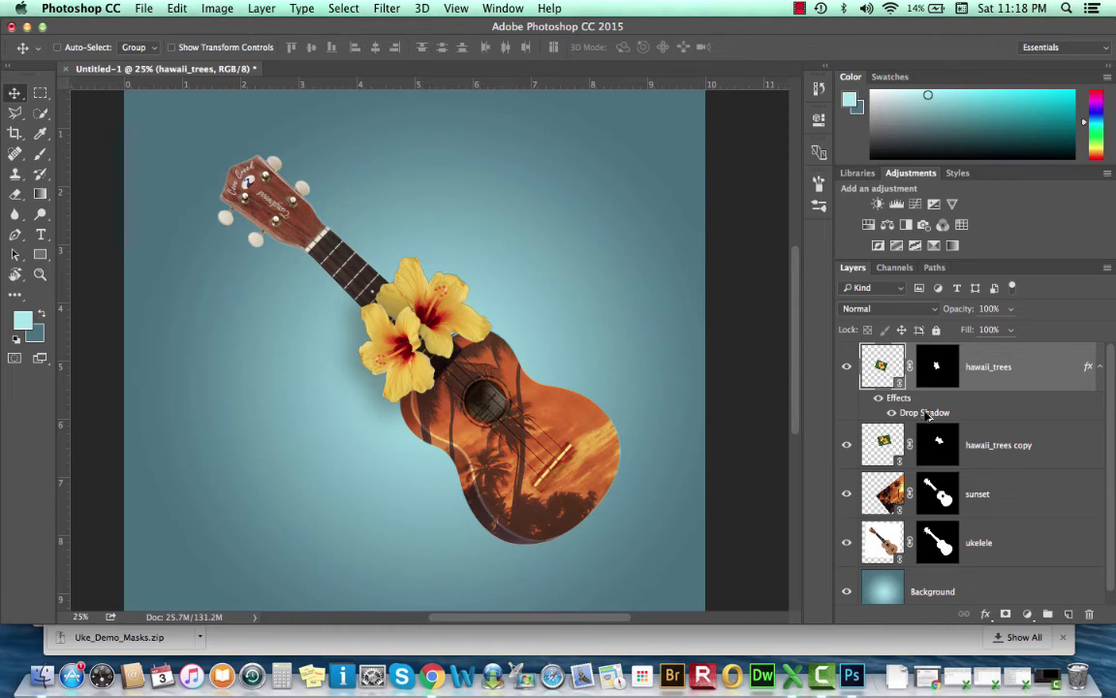
drag(927, 414, 932, 448)
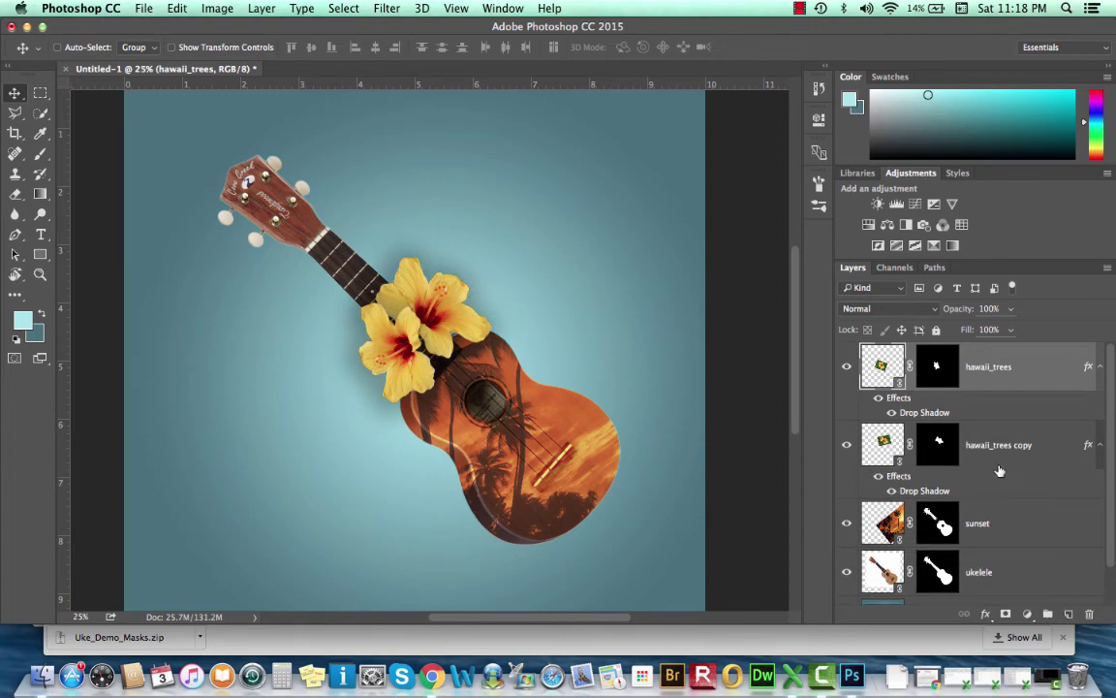
scroll(1000, 469, down, 2)
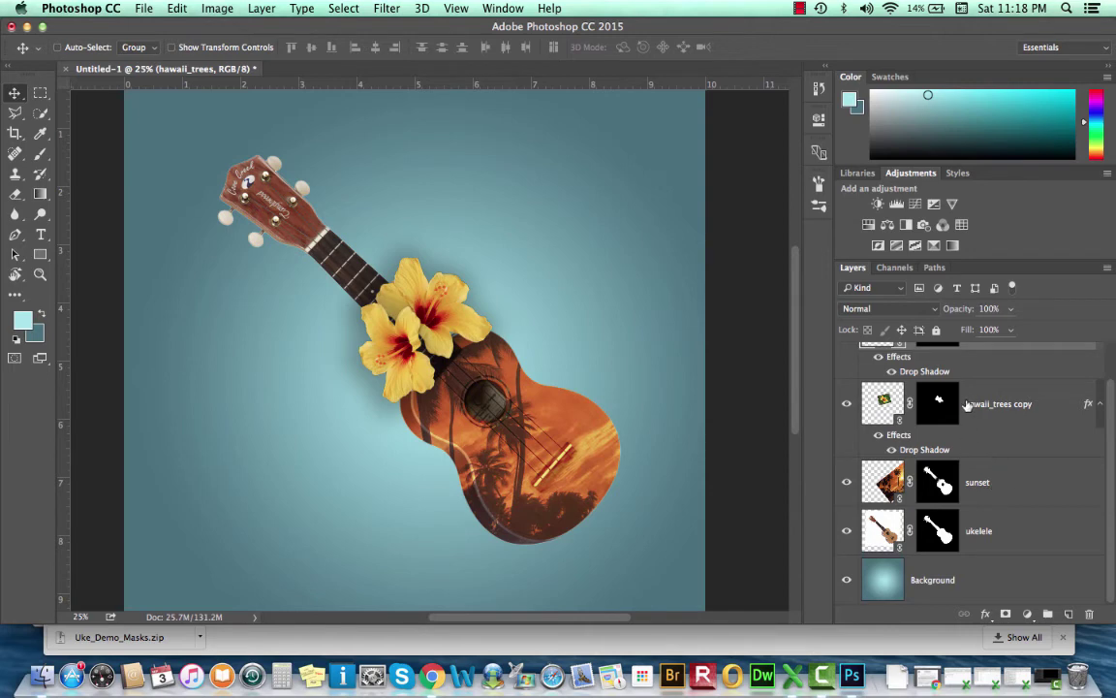
scroll(967, 399, up, 2)
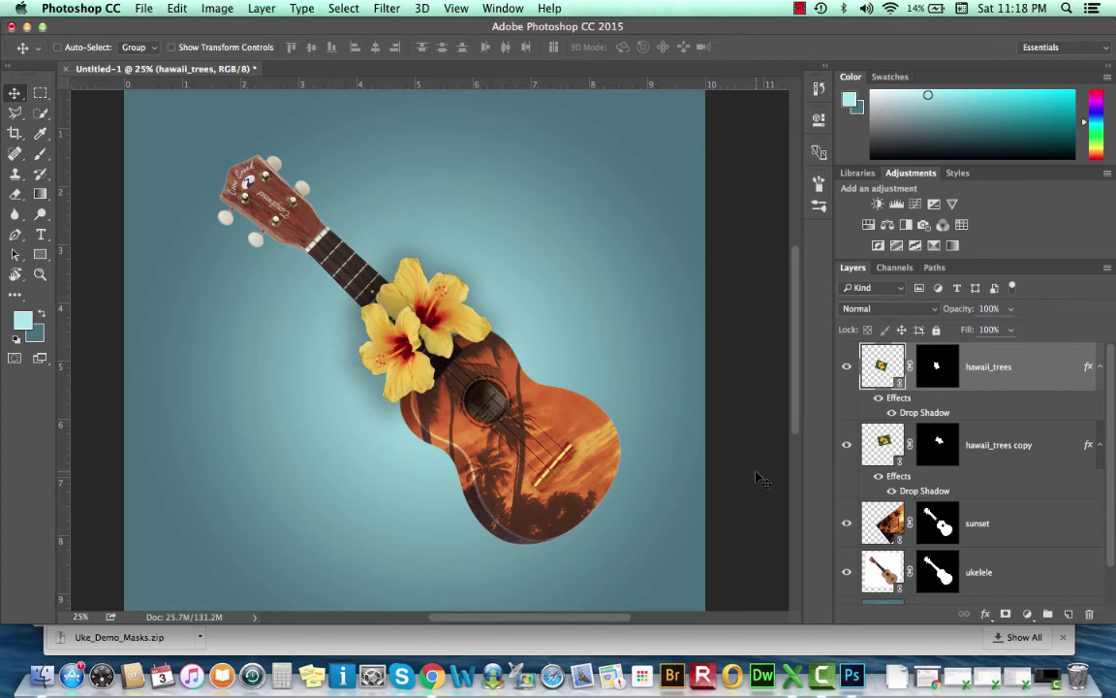
scroll(760, 479, down, 4)
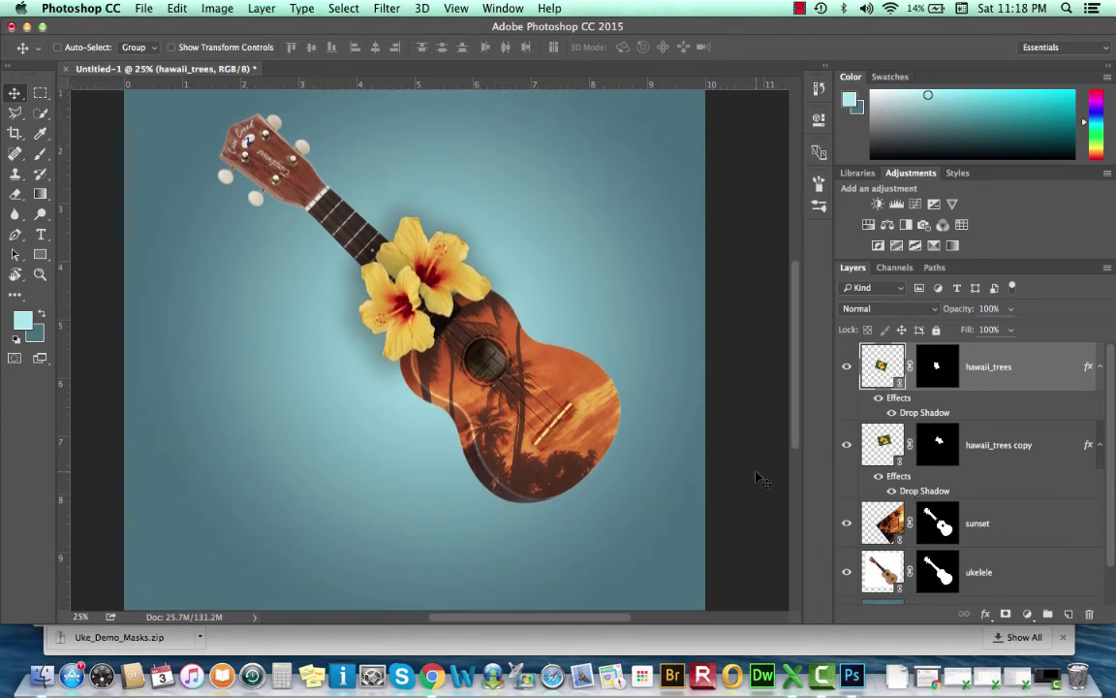
scroll(760, 478, up, 3)
scroll(761, 479, down, 3)
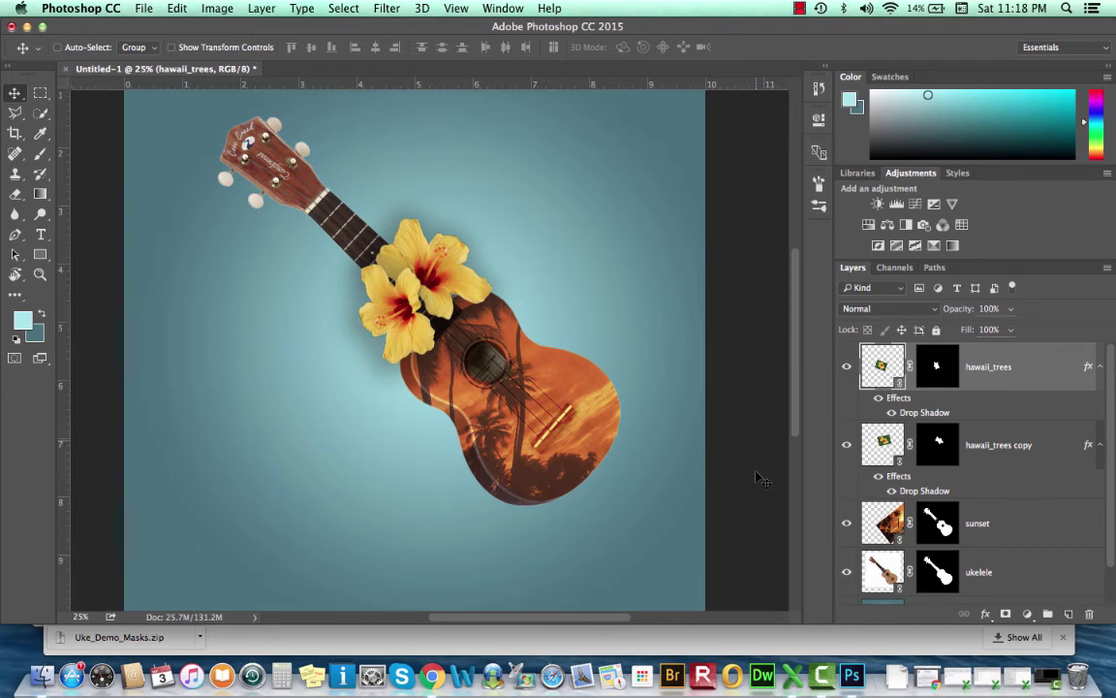
Step: Place the Hawaii-Beach-Waves JPG as a linked top layer, scaled to about 40% over the lower canvas
click(142, 11)
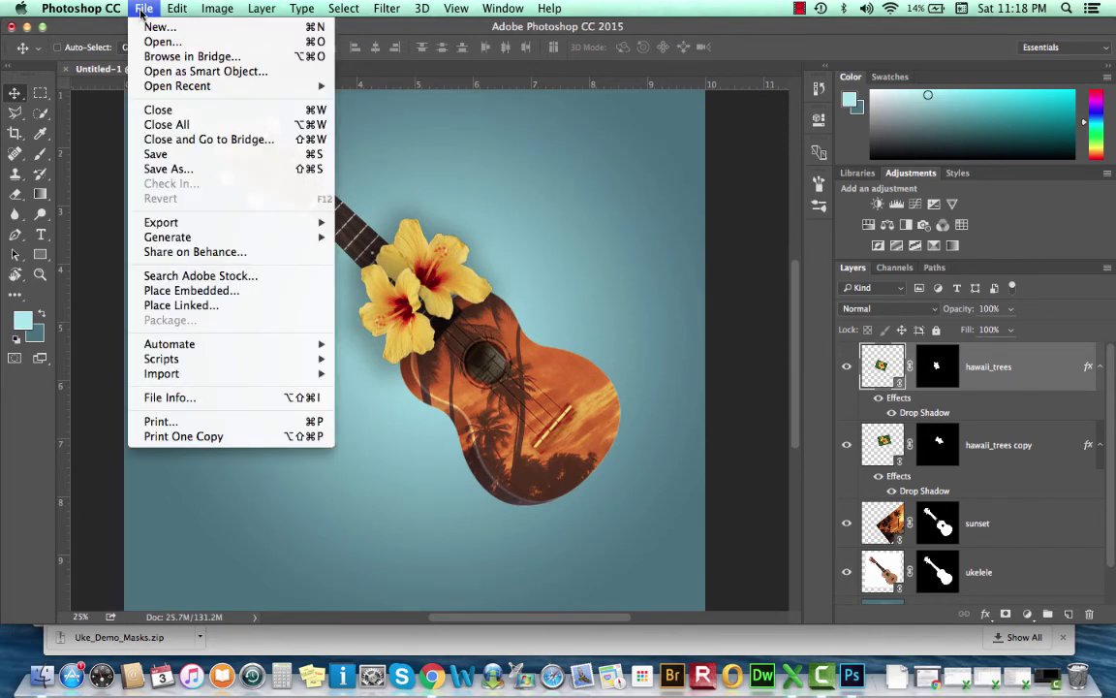
click(175, 306)
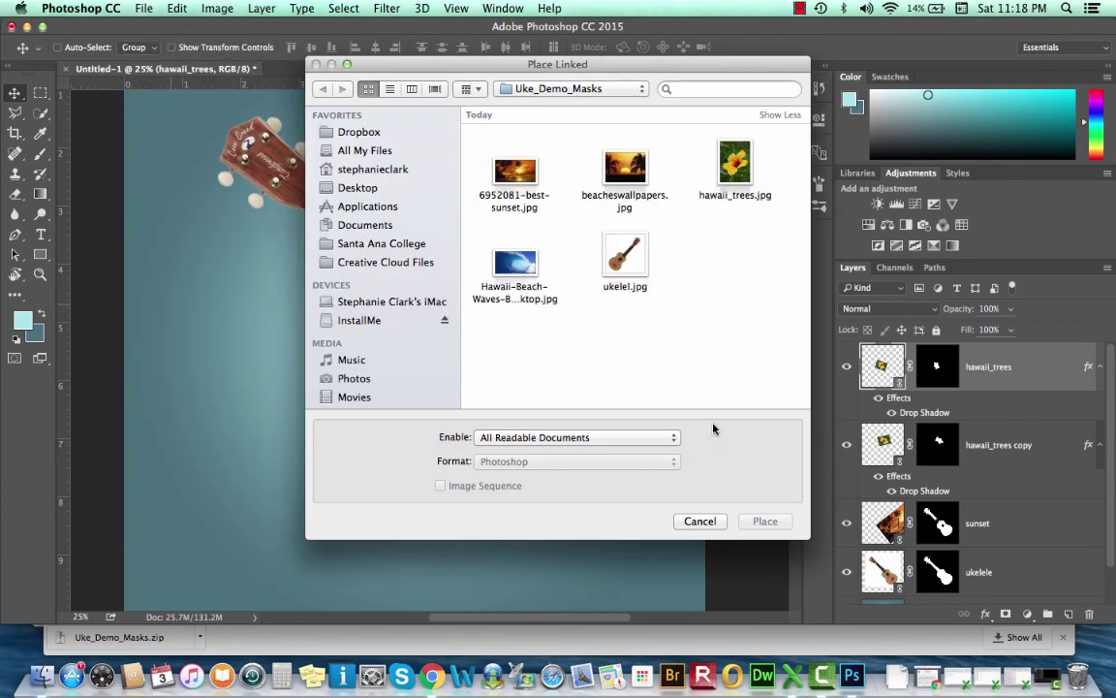
click(495, 271)
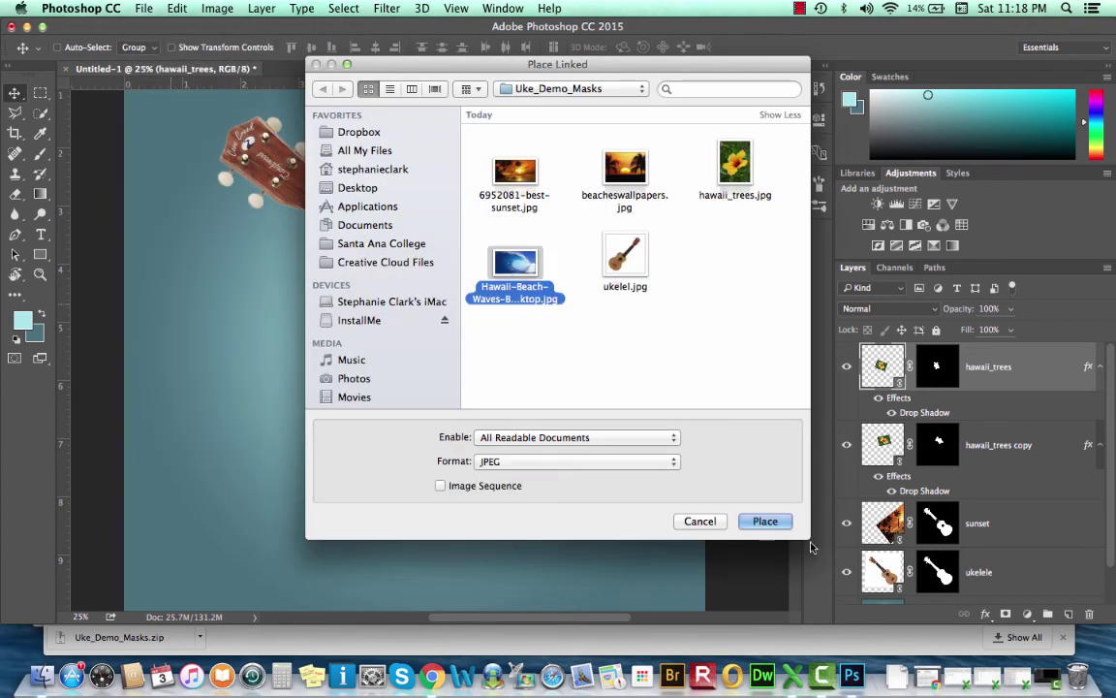
click(784, 523)
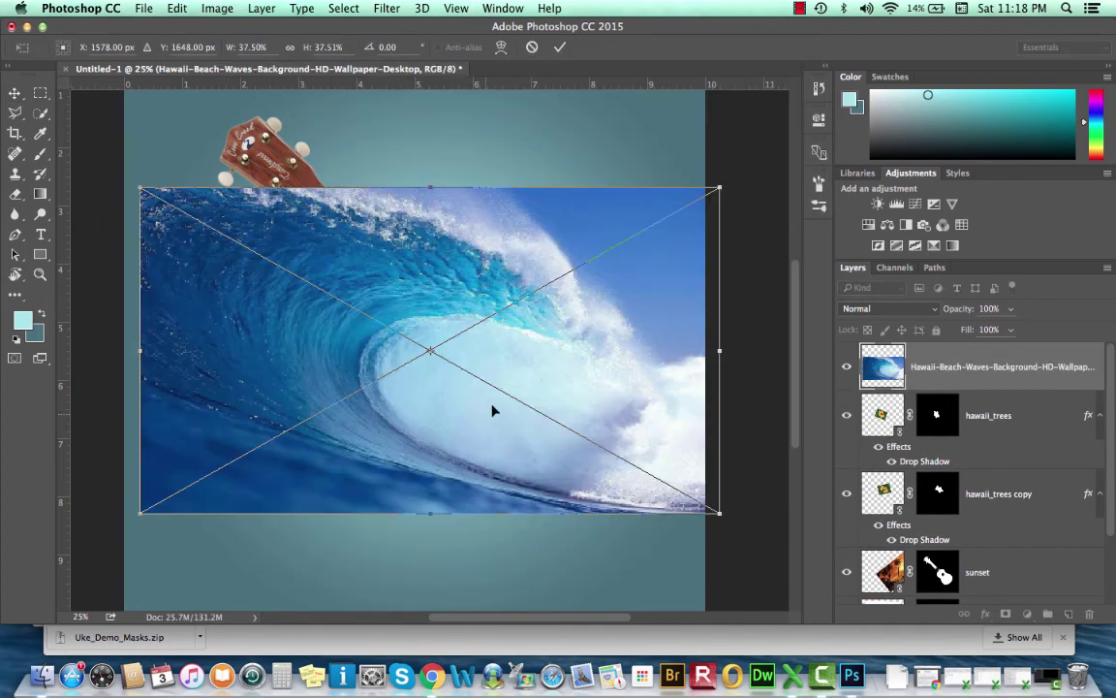
drag(492, 411, 469, 479)
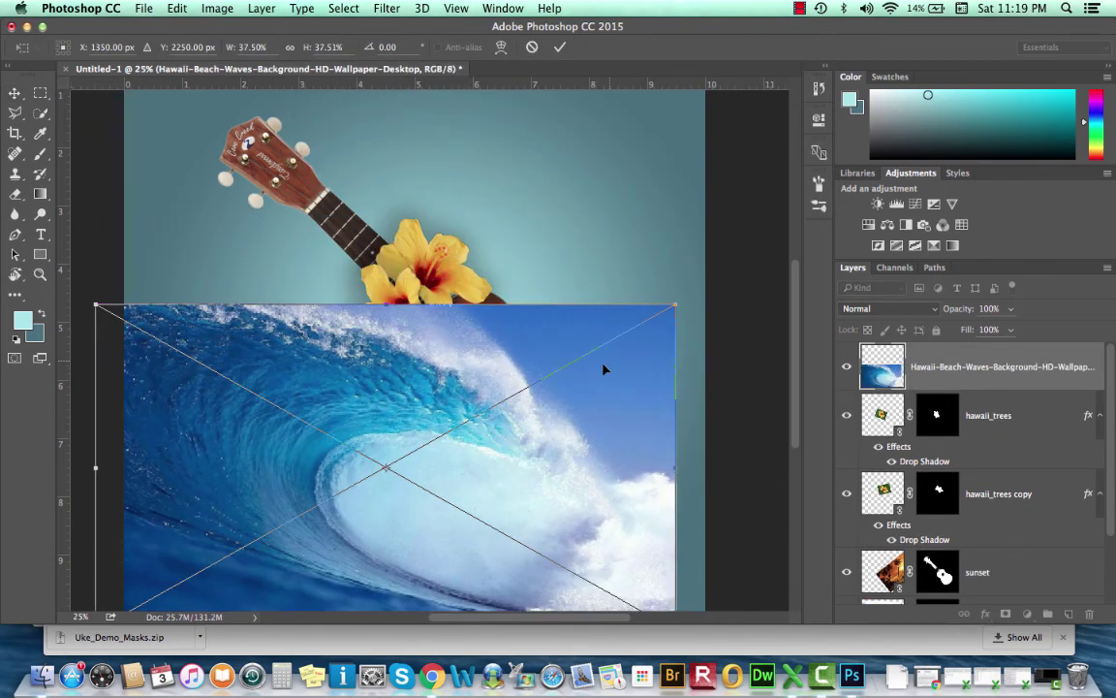
scroll(602, 369, down, 5)
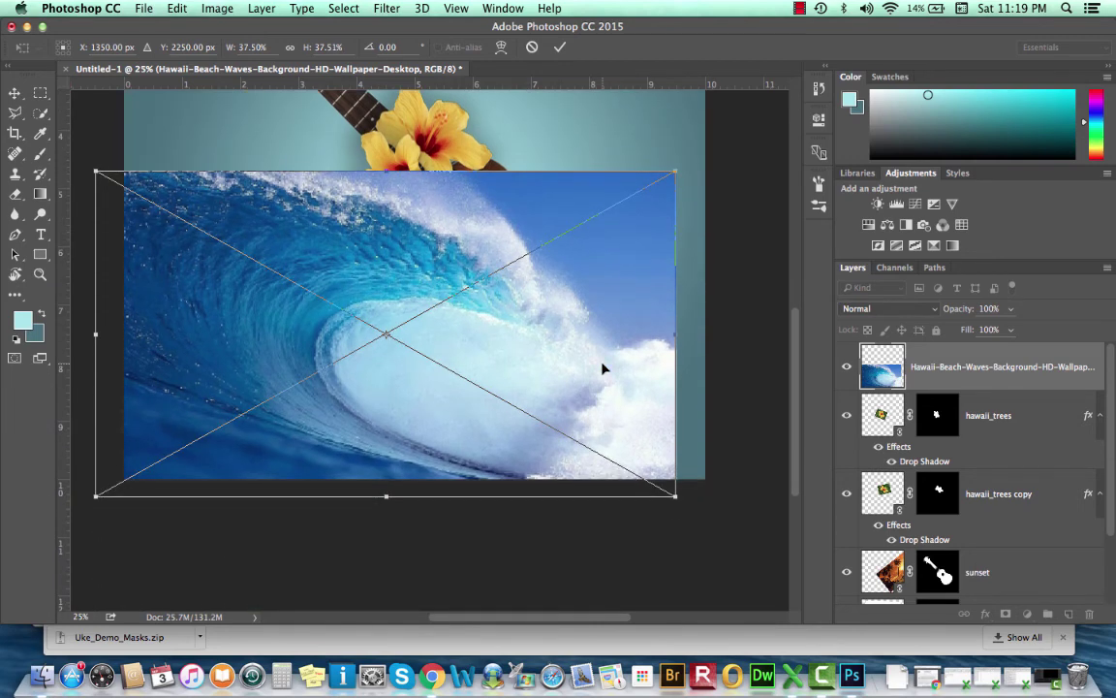
scroll(603, 369, up, 4)
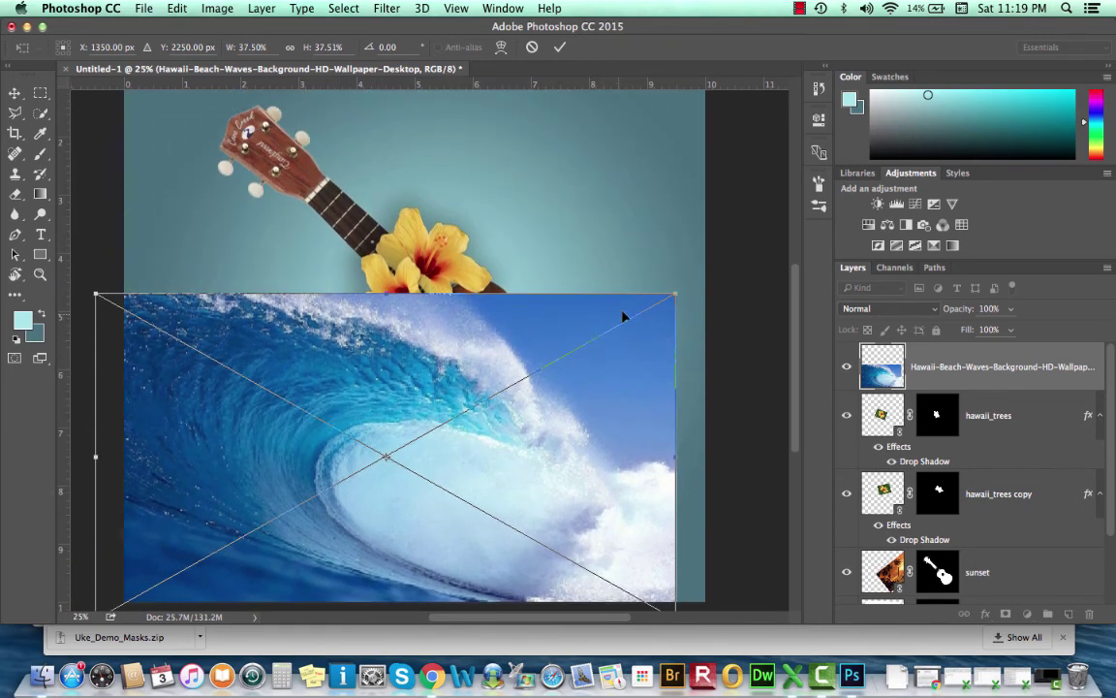
drag(666, 295, 726, 290)
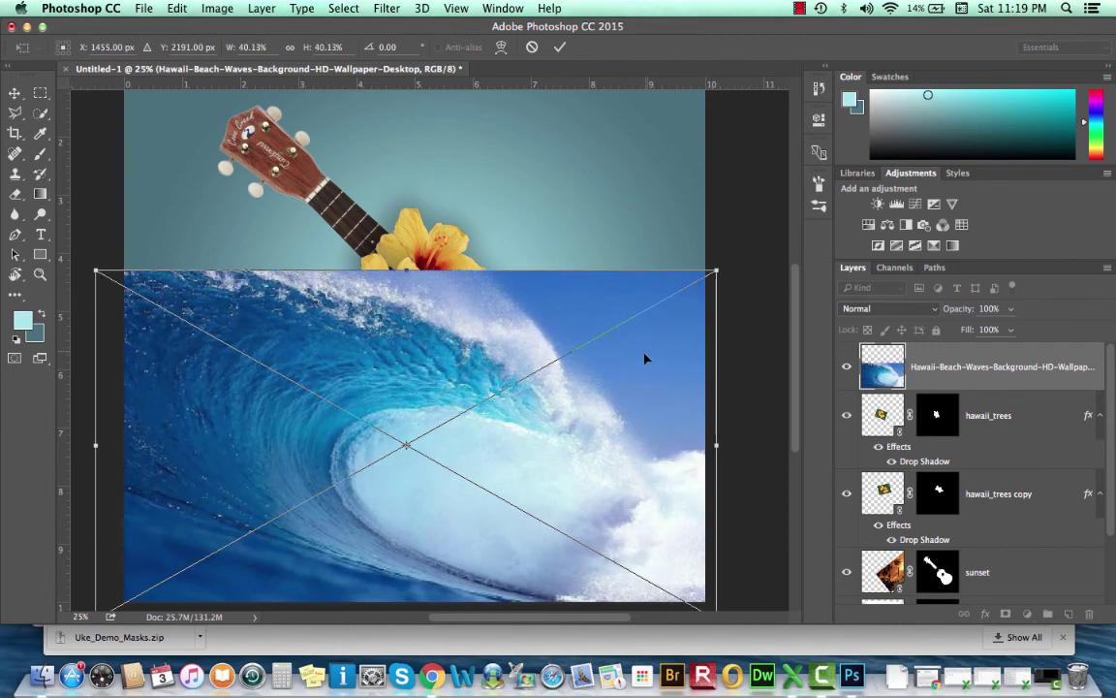
drag(635, 363, 635, 359)
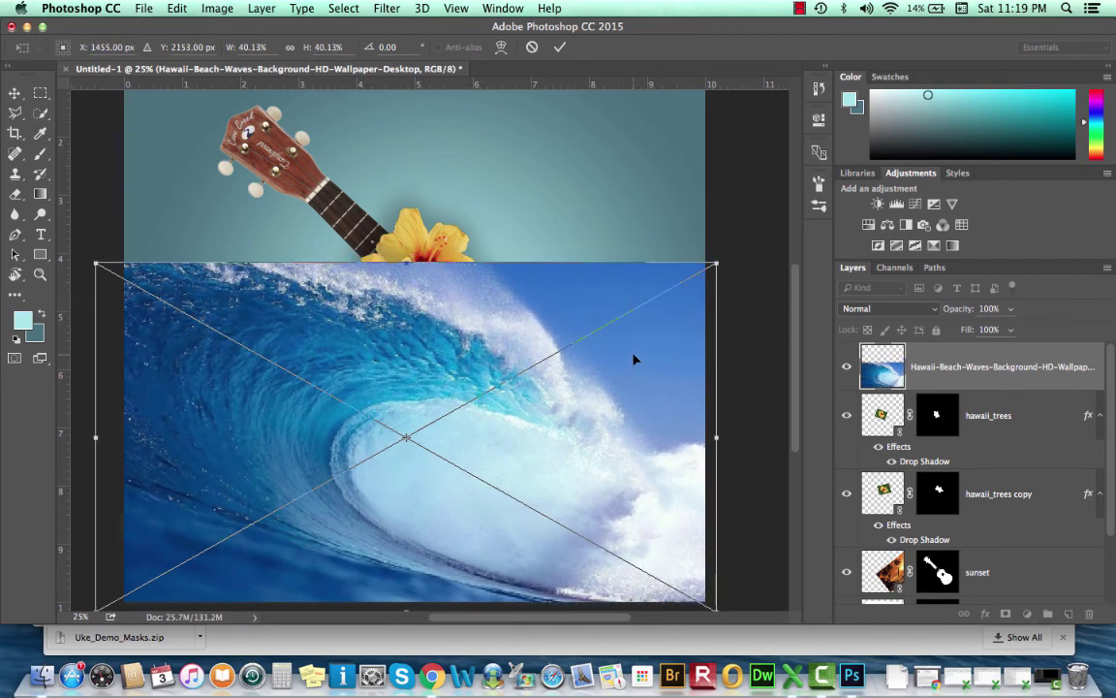
key(Return)
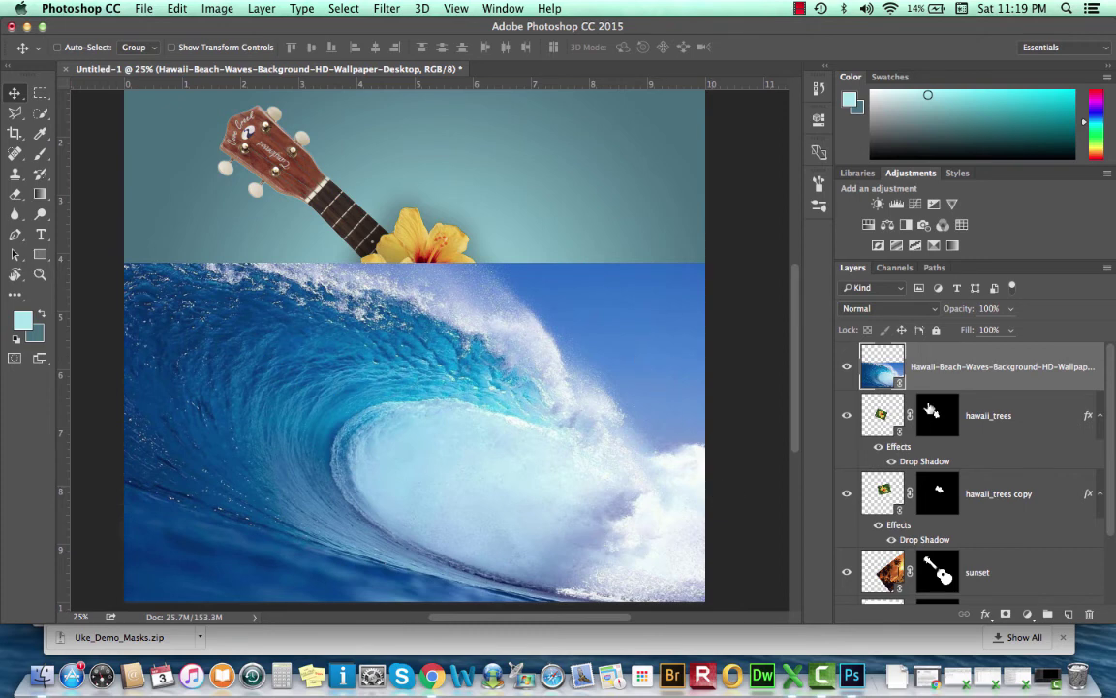
Step: Rename the top layer to 'wave' and add a reveal-all layer mask
double_click(939, 367)
text(wa)
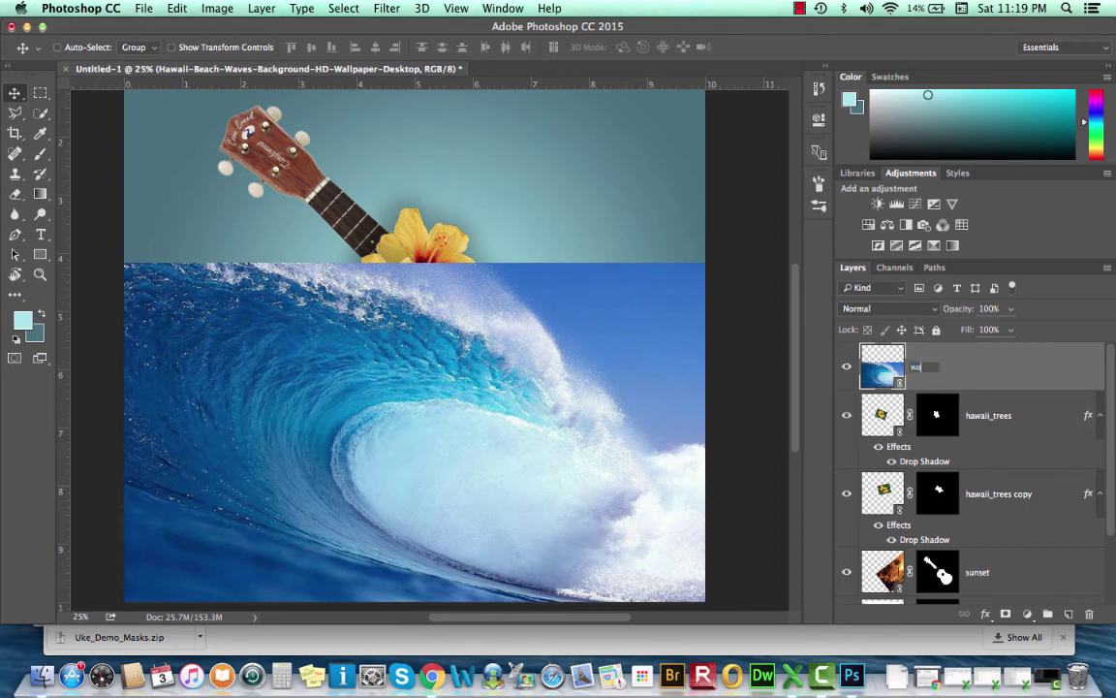
text(ve)
key(Return)
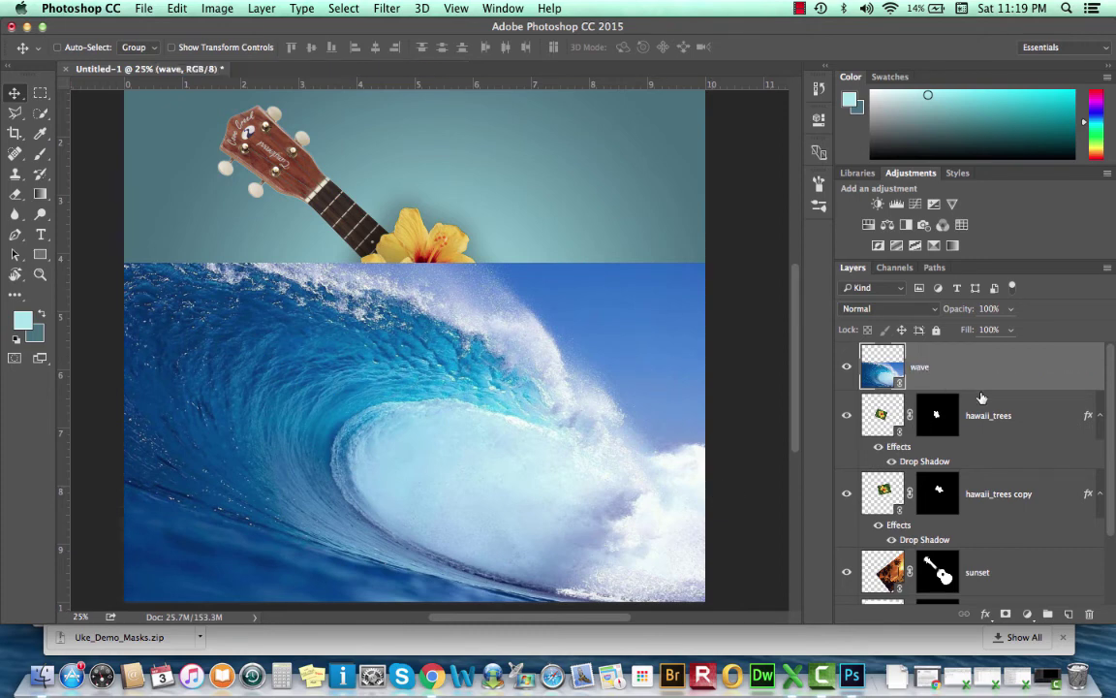
click(1006, 615)
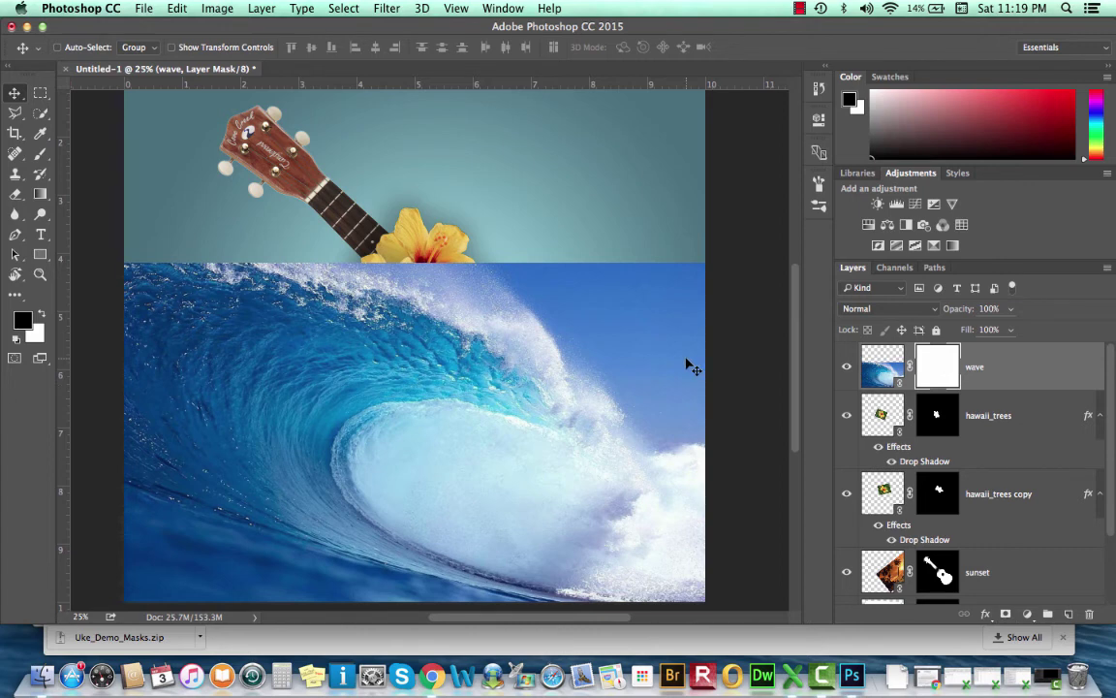
scroll(984, 466, down, 2)
scroll(984, 466, up, 2)
Step: Move the wave layer just above Background and target its mask with an 800 px brush
drag(1026, 369, 997, 554)
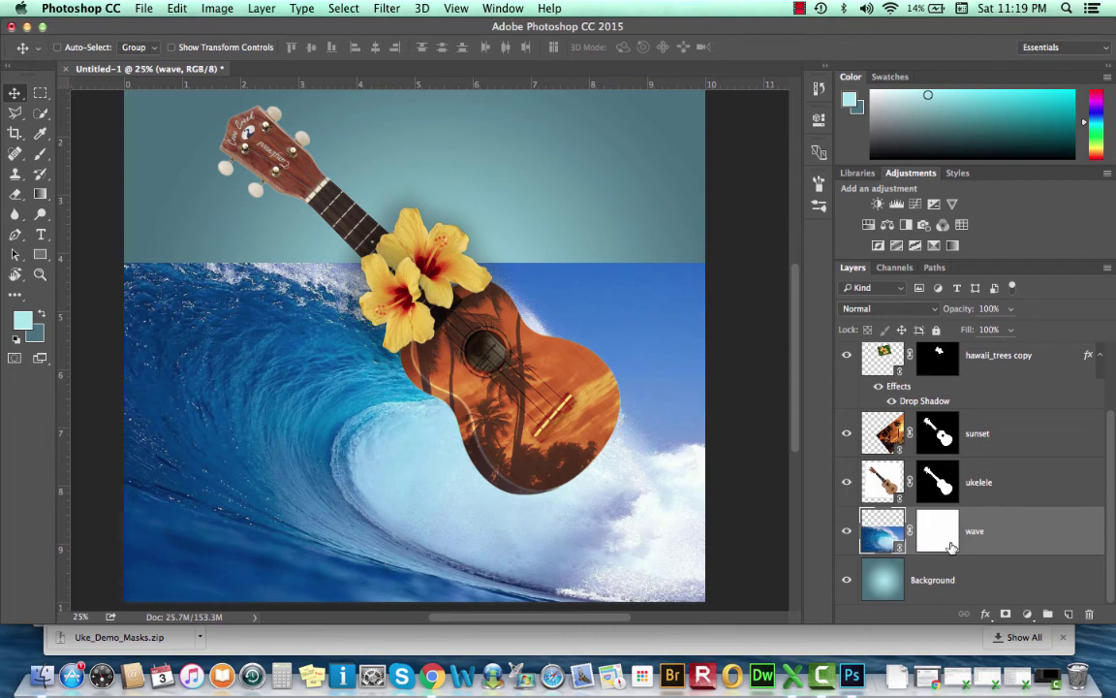
click(952, 545)
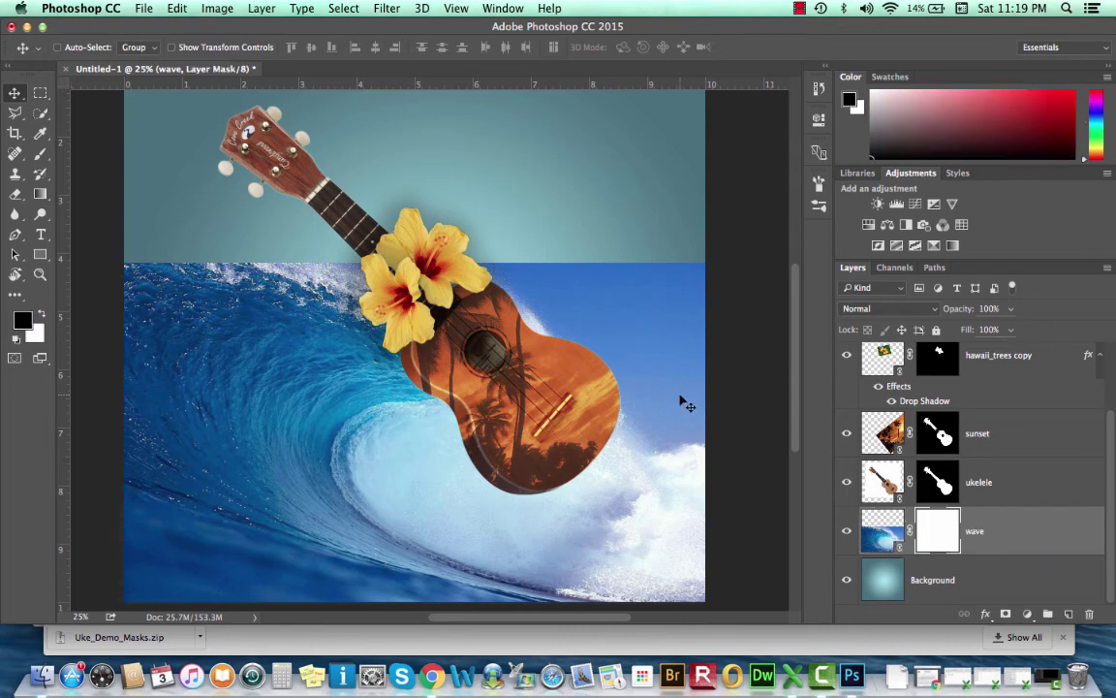
key(b)
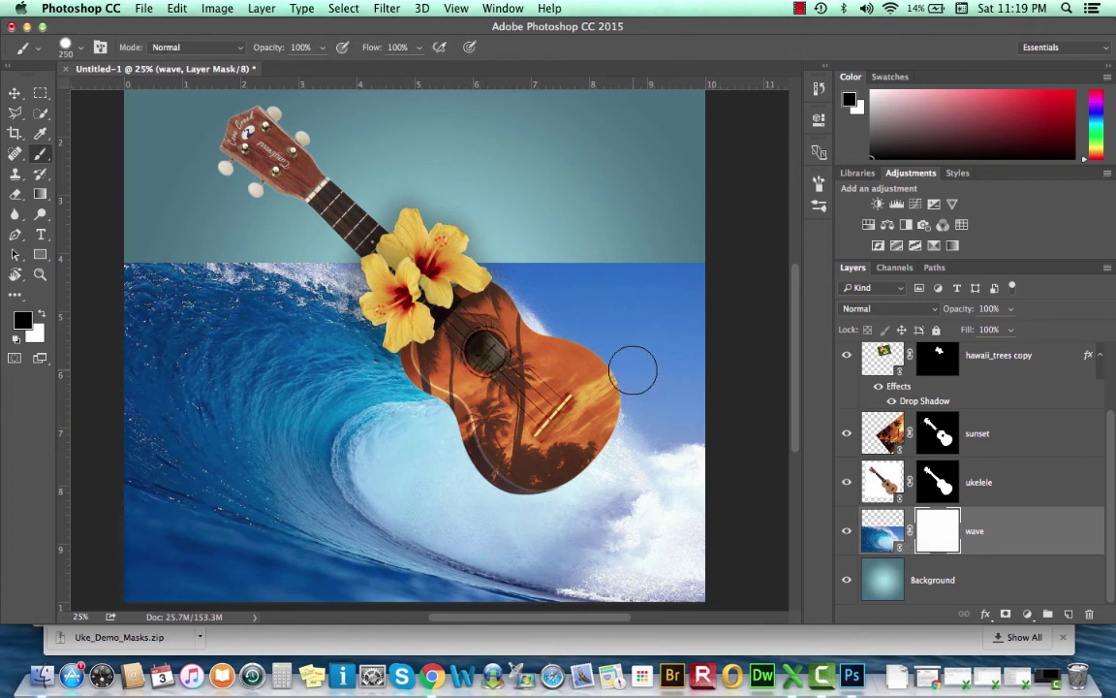
key(bracketright)
key(bracketright)
key(bracketright)
key(bracketright)
key(bracketright)
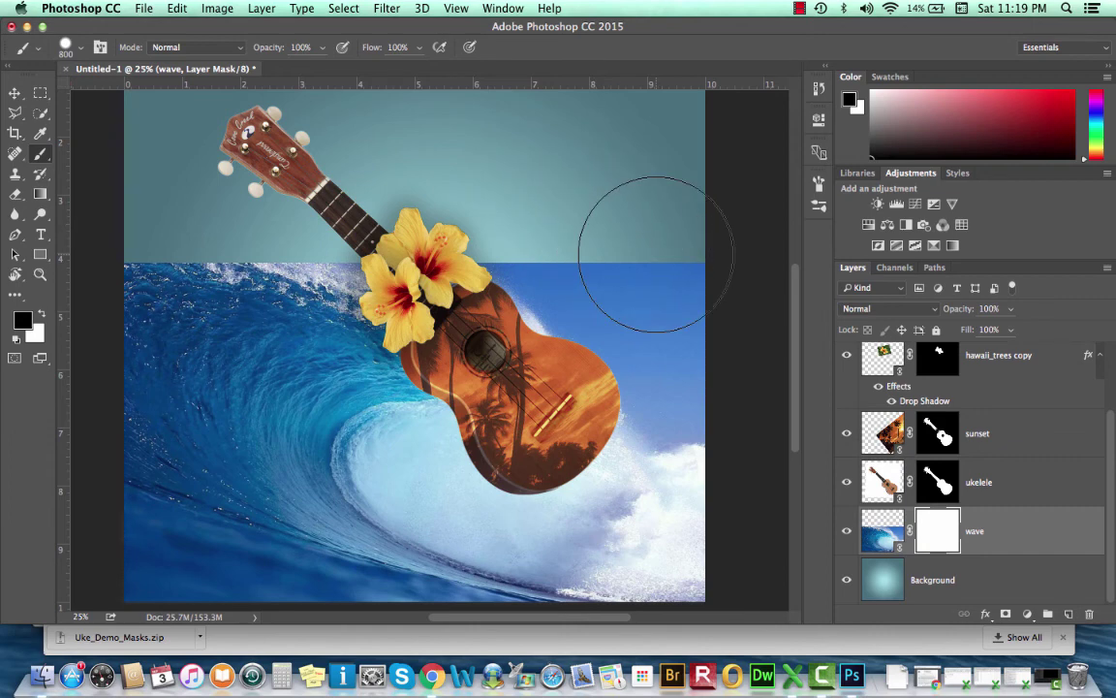
Step: Mask away the wave's upper-right ocean and straight left top edge, and set brush hardness to 0%
mouse_move(656, 254)
mouse_down()
mouse_move(680, 281)
mouse_move(605, 264)
mouse_move(580, 233)
mouse_move(525, 204)
mouse_up()
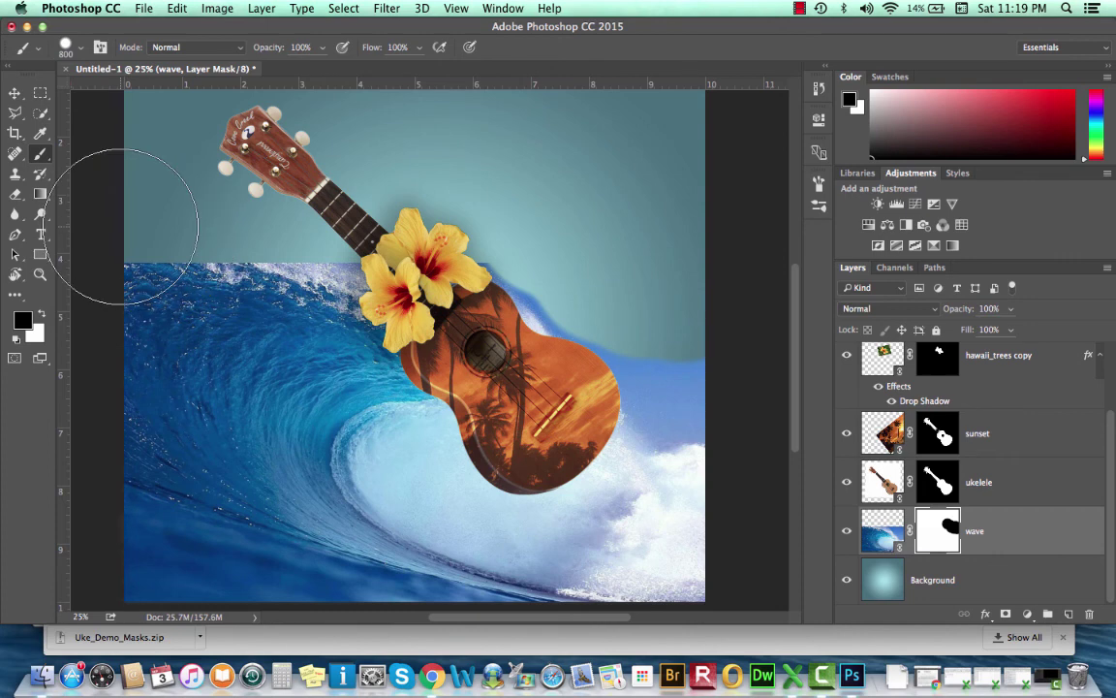
mouse_move(122, 226)
mouse_down()
mouse_move(125, 200)
mouse_move(261, 149)
mouse_up()
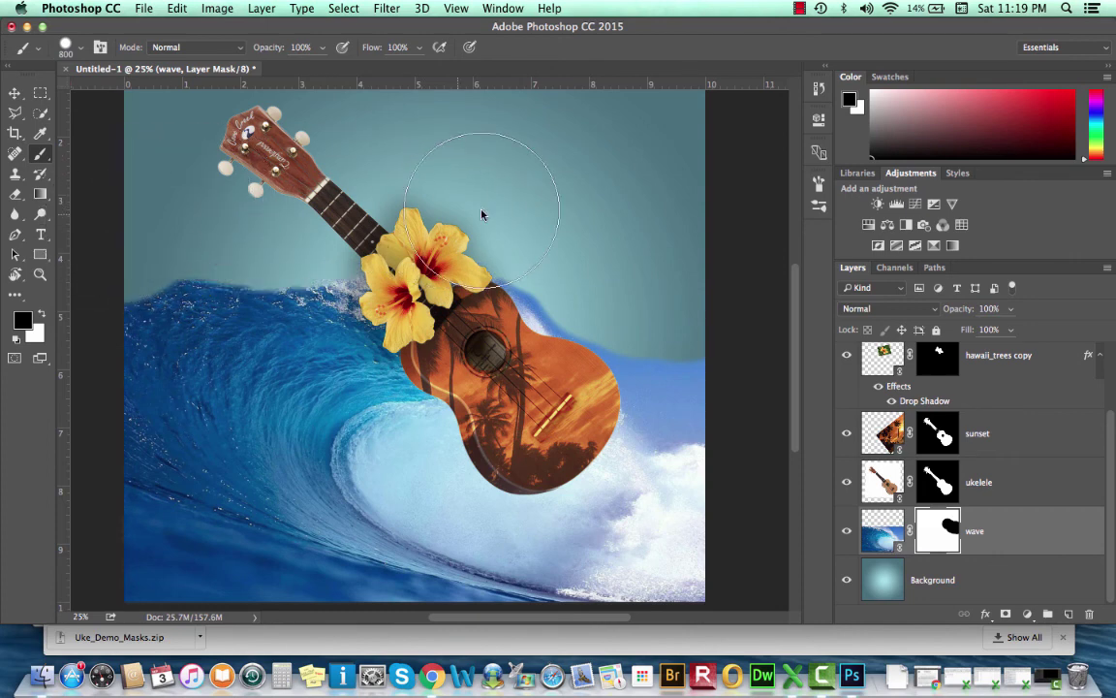
click(83, 50)
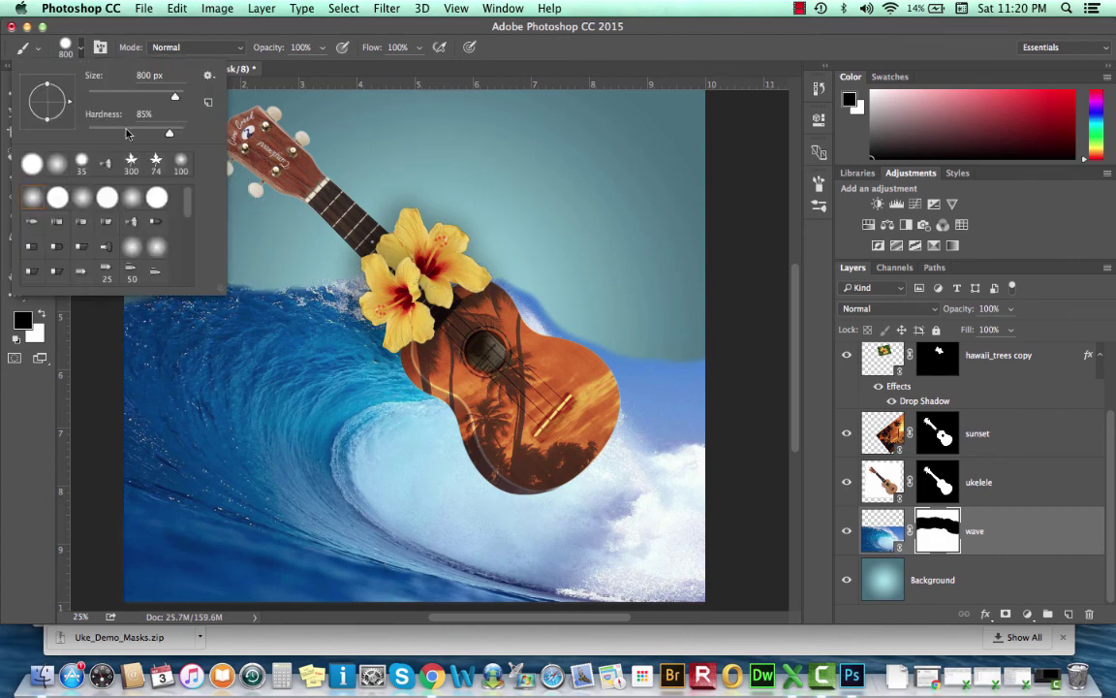
click(32, 197)
key(Return)
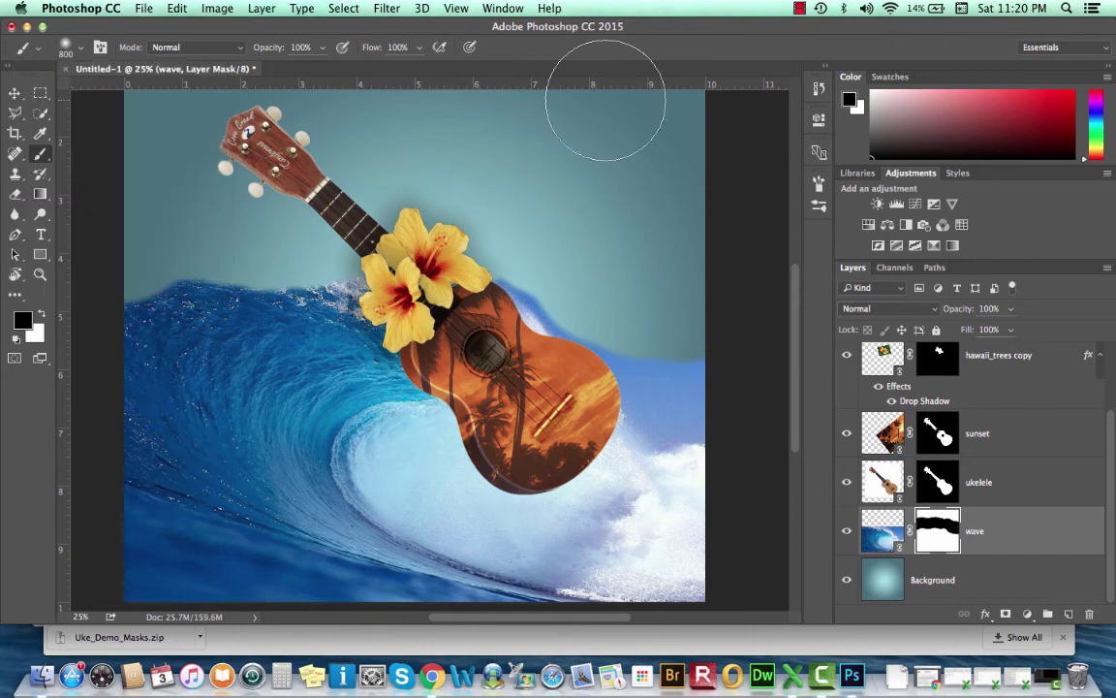
Step: Fade the wave right of the ukulele and along its crest using about 21% then 58% brush opacity
click(324, 48)
drag(310, 71, 262, 71)
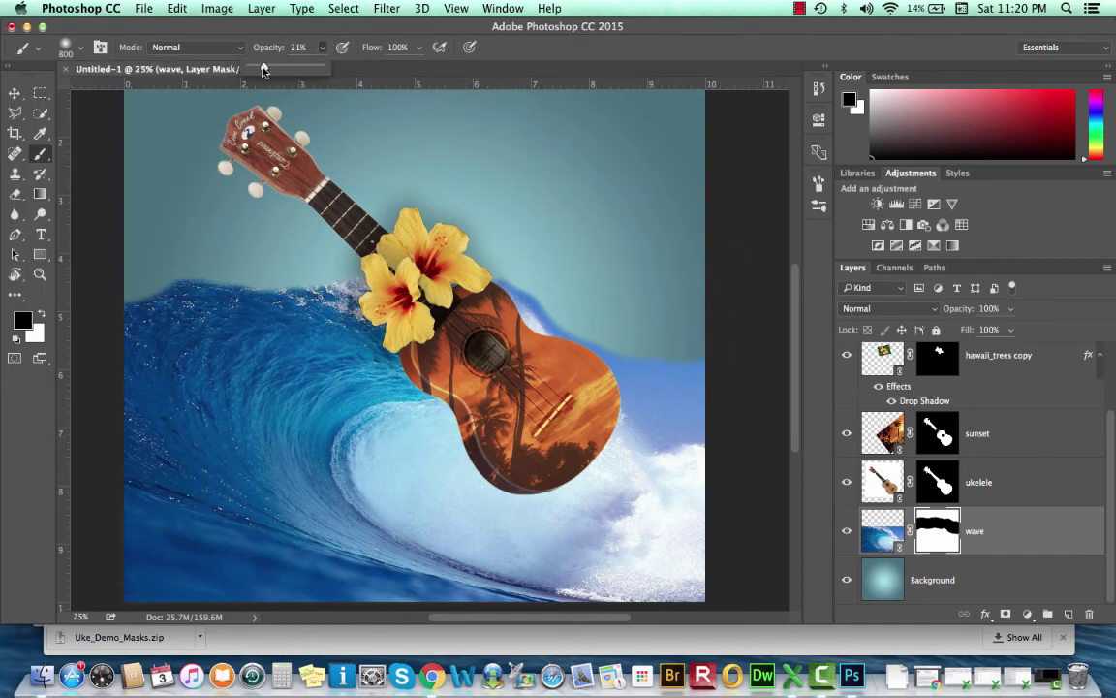
mouse_move(615, 292)
mouse_down()
mouse_move(653, 348)
mouse_move(620, 360)
mouse_up()
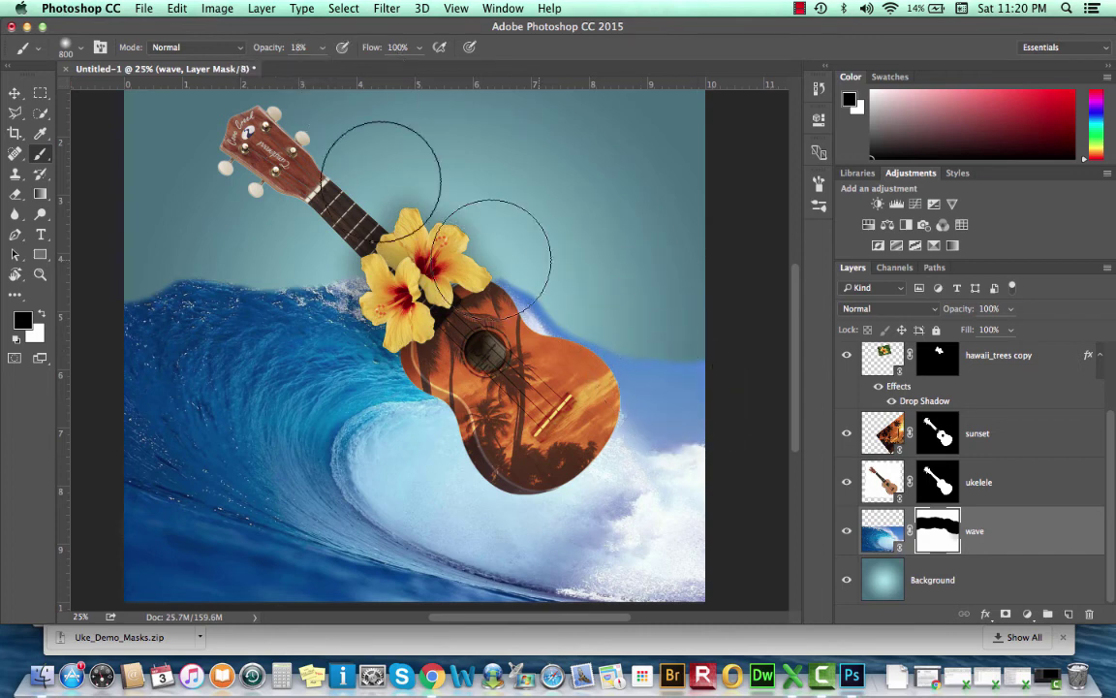
click(320, 47)
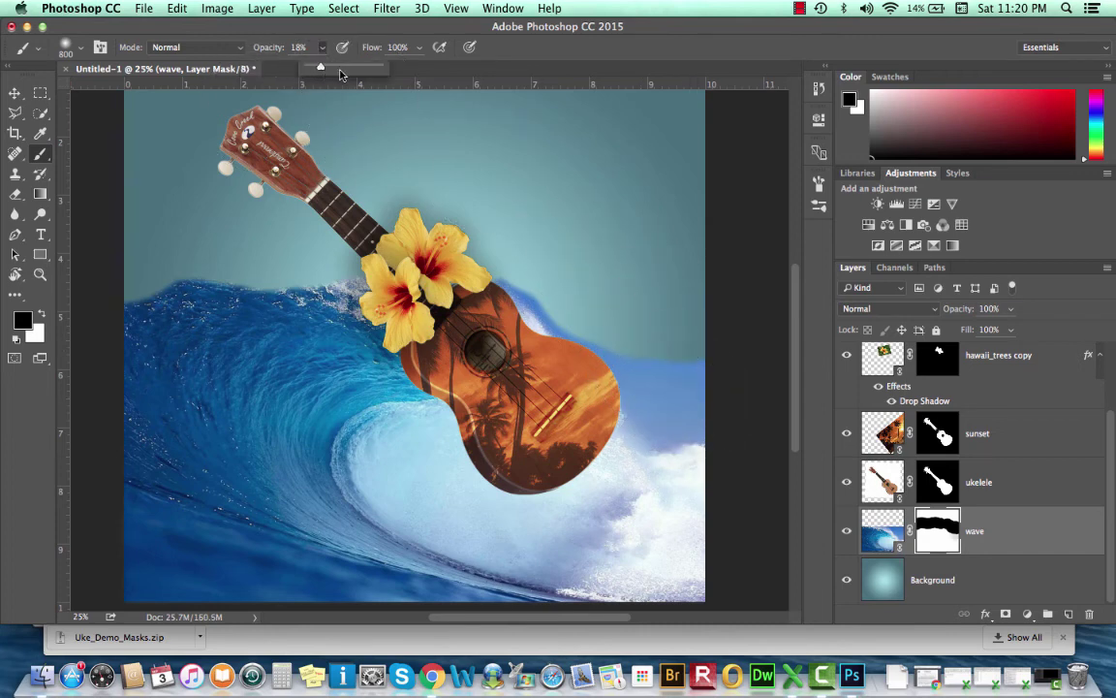
click(668, 304)
mouse_move(667, 305)
mouse_down()
mouse_move(673, 407)
mouse_move(663, 378)
mouse_move(511, 281)
mouse_move(643, 390)
mouse_move(681, 469)
mouse_move(679, 394)
mouse_move(724, 596)
mouse_move(692, 586)
mouse_move(646, 540)
mouse_move(623, 474)
mouse_up()
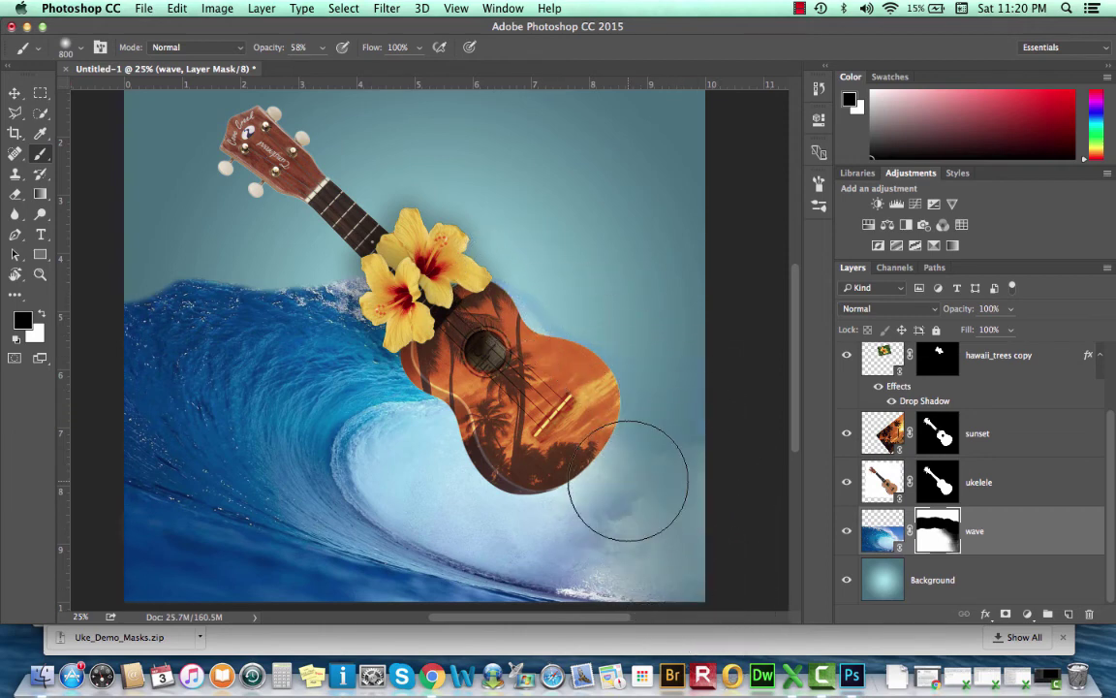
mouse_move(351, 298)
mouse_down()
mouse_move(271, 271)
mouse_move(222, 283)
mouse_move(111, 278)
mouse_move(357, 275)
mouse_move(305, 259)
mouse_move(152, 289)
mouse_move(116, 353)
mouse_move(116, 433)
mouse_up()
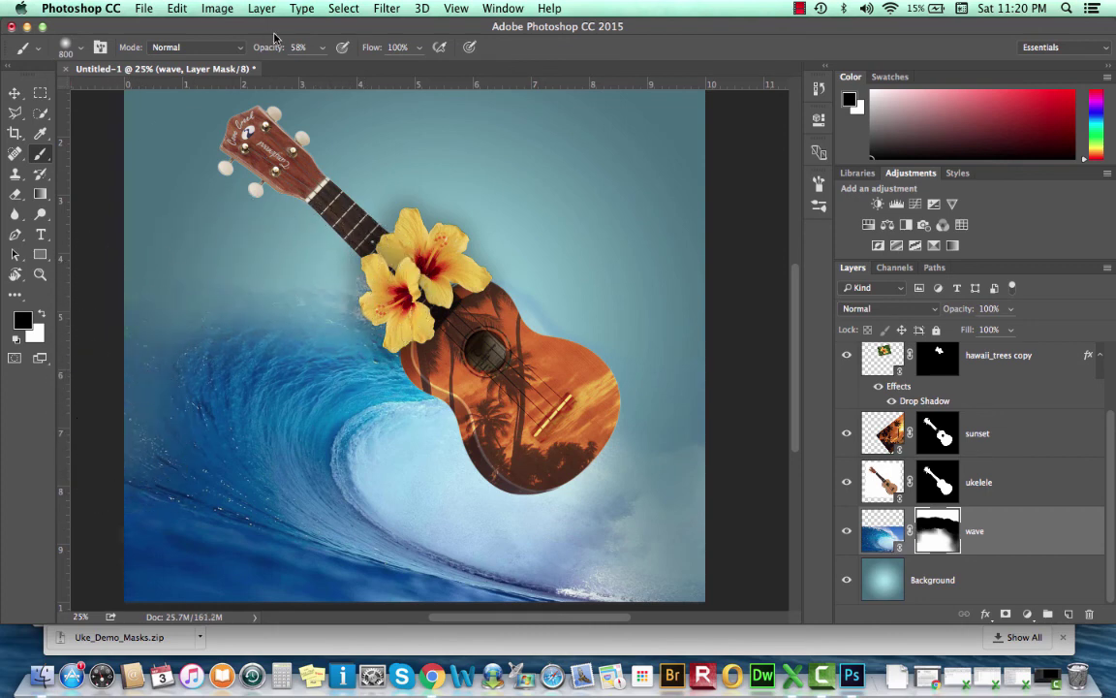
Step: Gently fade the wave's left side into the background with a 16% opacity black brush
click(319, 48)
drag(319, 66, 334, 65)
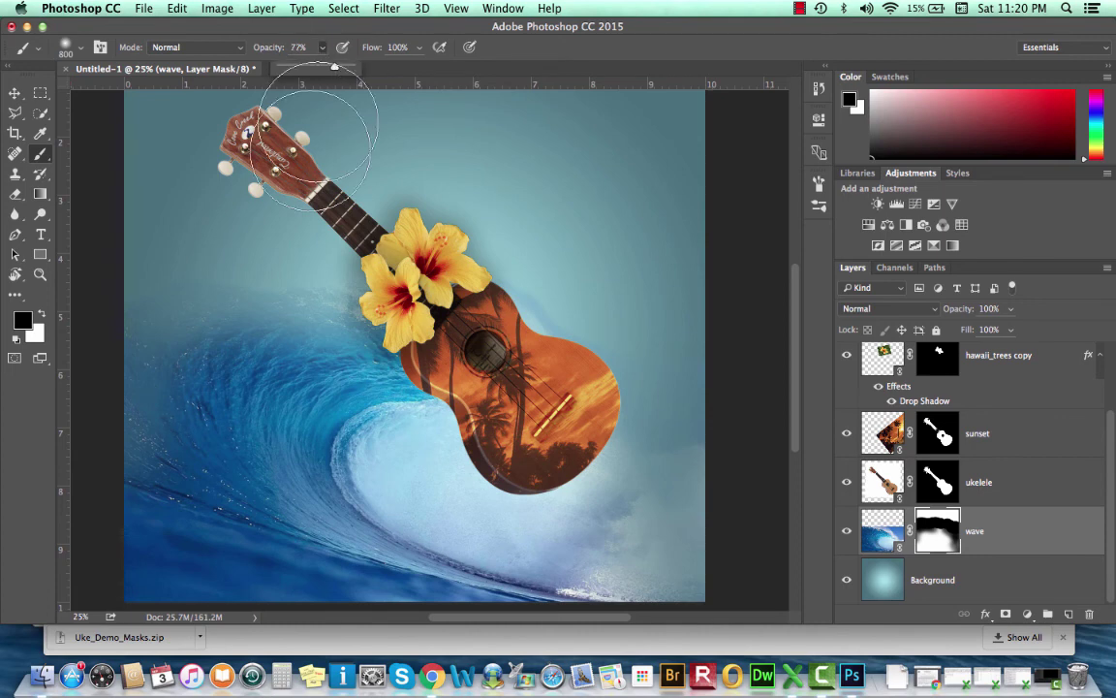
mouse_move(170, 439)
mouse_down()
mouse_move(232, 361)
mouse_move(308, 322)
mouse_up()
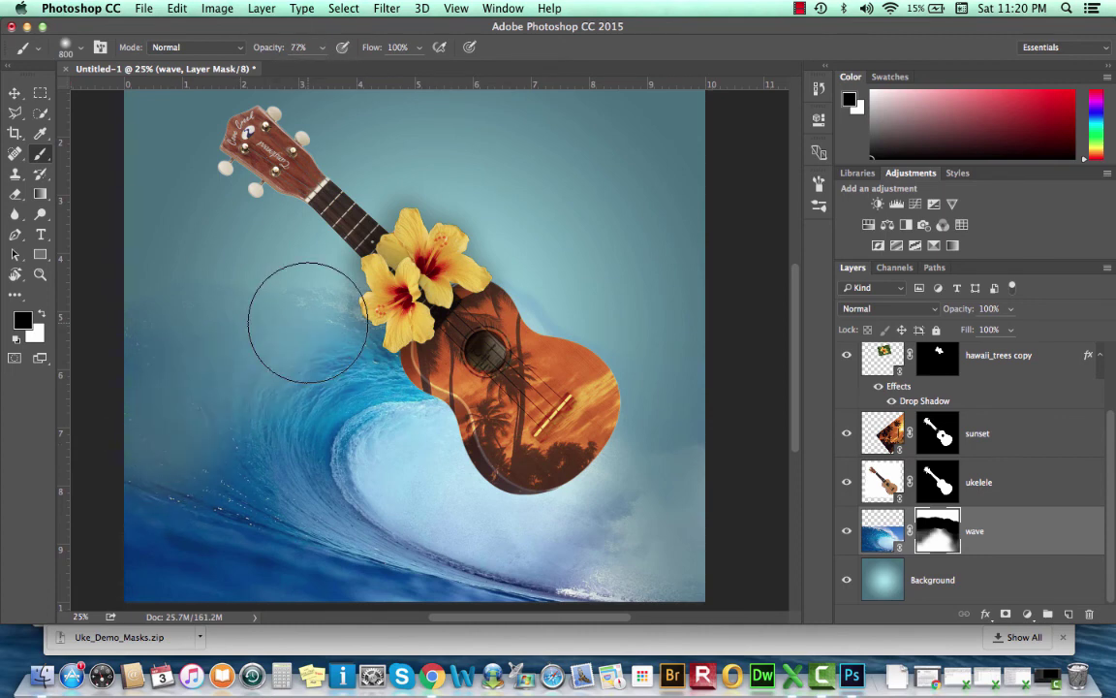
key(super+z)
click(324, 48)
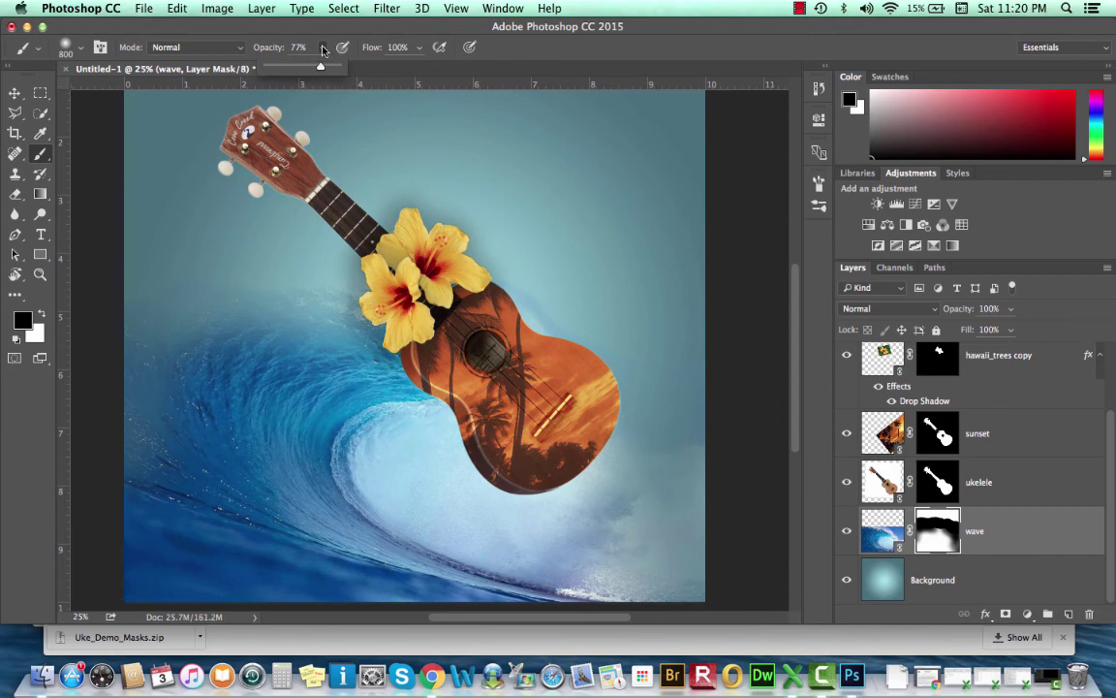
drag(308, 68, 277, 65)
mouse_move(179, 388)
mouse_down()
mouse_move(635, 440)
mouse_move(615, 466)
mouse_move(407, 448)
mouse_move(533, 488)
mouse_move(705, 514)
mouse_move(738, 537)
mouse_move(625, 527)
mouse_move(536, 483)
mouse_move(605, 564)
mouse_move(705, 570)
mouse_move(592, 552)
mouse_move(495, 495)
mouse_move(624, 496)
mouse_move(746, 462)
mouse_move(722, 475)
mouse_move(517, 475)
mouse_move(417, 459)
mouse_move(248, 377)
mouse_move(273, 351)
mouse_move(194, 415)
mouse_move(193, 450)
mouse_move(349, 362)
mouse_move(518, 380)
mouse_move(523, 398)
mouse_move(310, 368)
mouse_move(155, 440)
mouse_move(106, 523)
mouse_move(113, 537)
mouse_move(160, 534)
mouse_move(377, 457)
mouse_move(655, 511)
mouse_move(648, 554)
mouse_move(506, 552)
mouse_move(392, 489)
mouse_move(380, 431)
mouse_move(452, 407)
mouse_move(455, 353)
mouse_move(511, 337)
mouse_up()
Step: Swap to white and rework the mask over the wave's lower-right foam
key(x)
key(x)
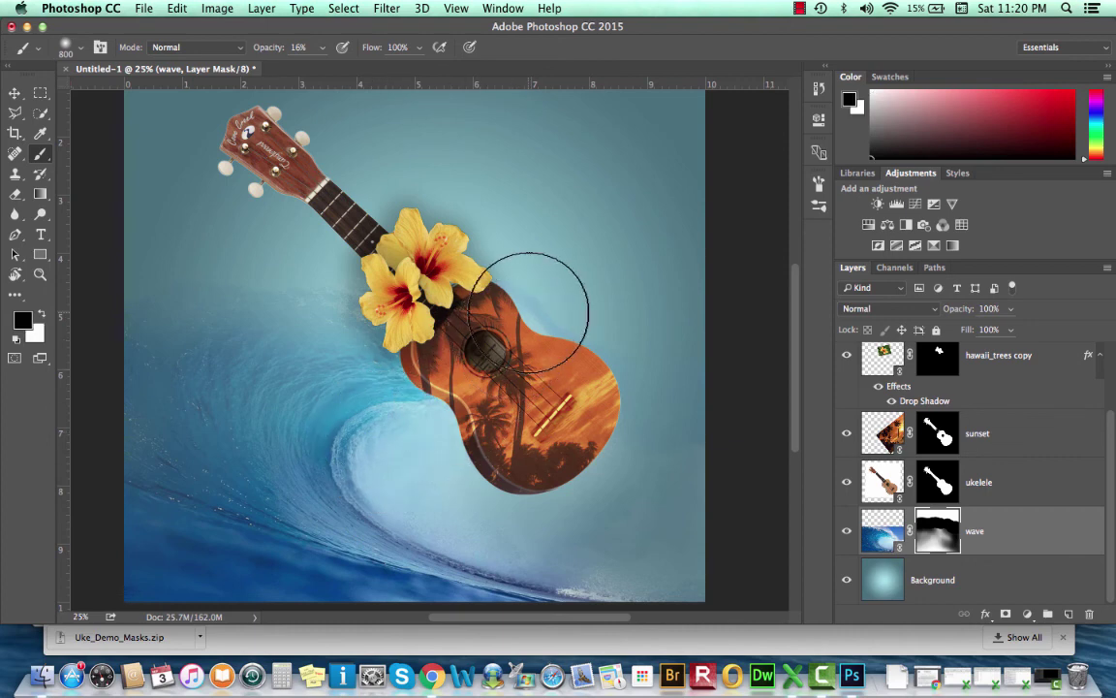
mouse_move(572, 594)
mouse_down()
mouse_move(595, 571)
mouse_move(631, 565)
mouse_up()
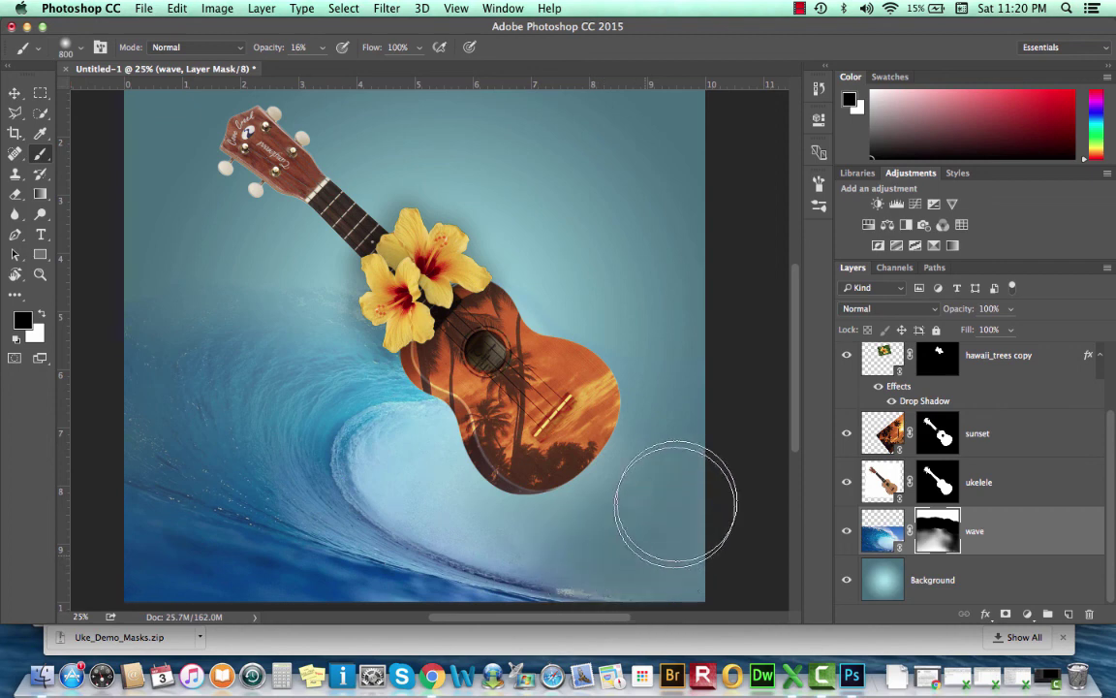
mouse_move(473, 479)
mouse_down()
mouse_move(631, 469)
mouse_move(553, 484)
mouse_move(471, 469)
mouse_move(621, 487)
mouse_move(533, 472)
mouse_up()
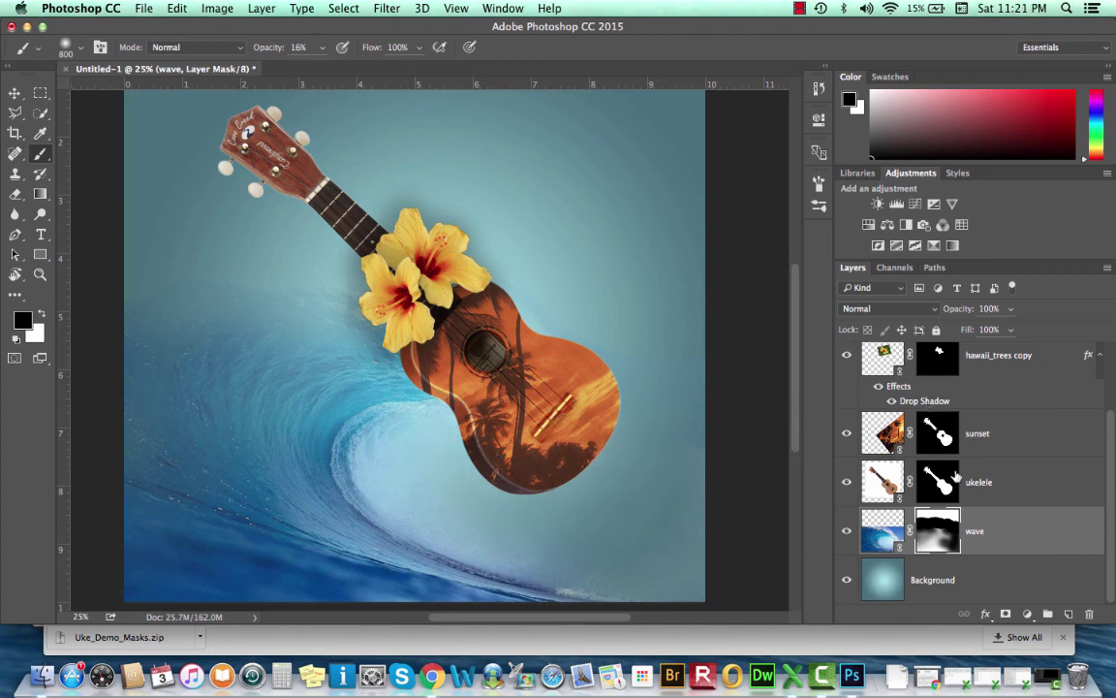
Step: Try Darken, Linear Burn, Screen, Lighter Color and Color Dodge on the wave layer, then settle on Overlay
click(934, 310)
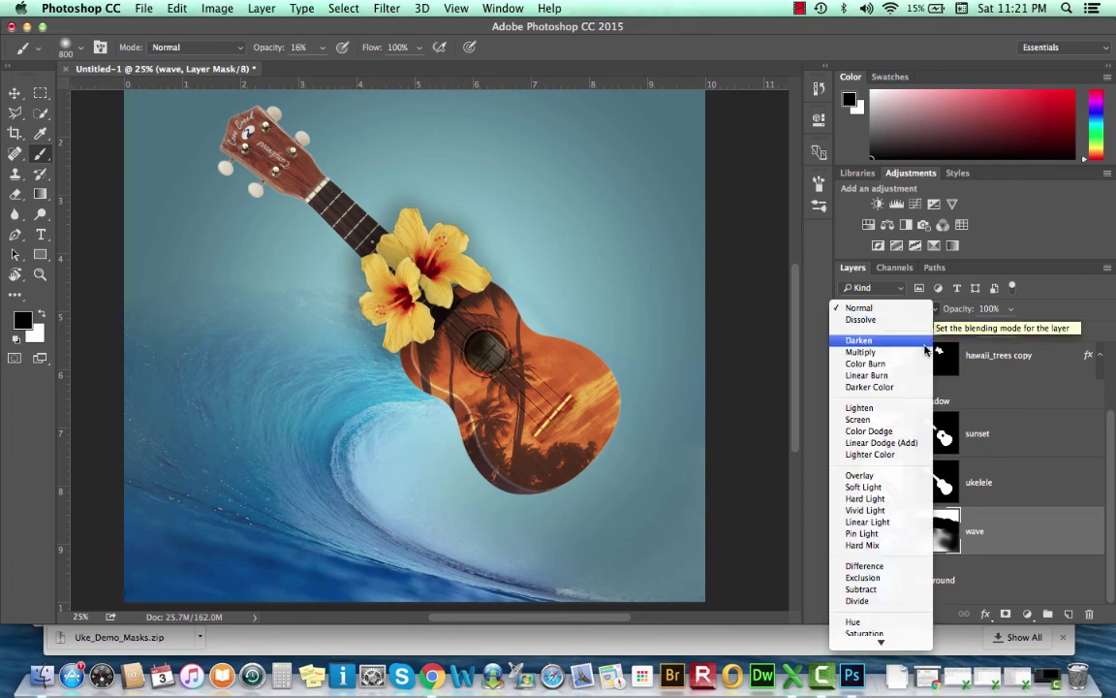
click(924, 341)
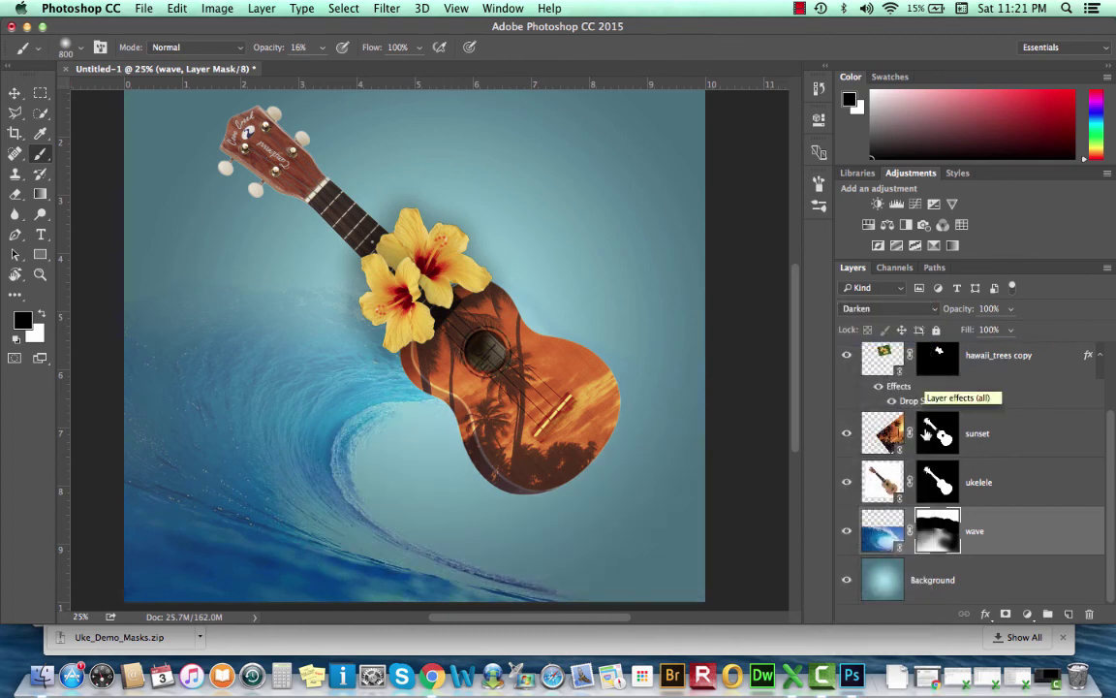
click(934, 308)
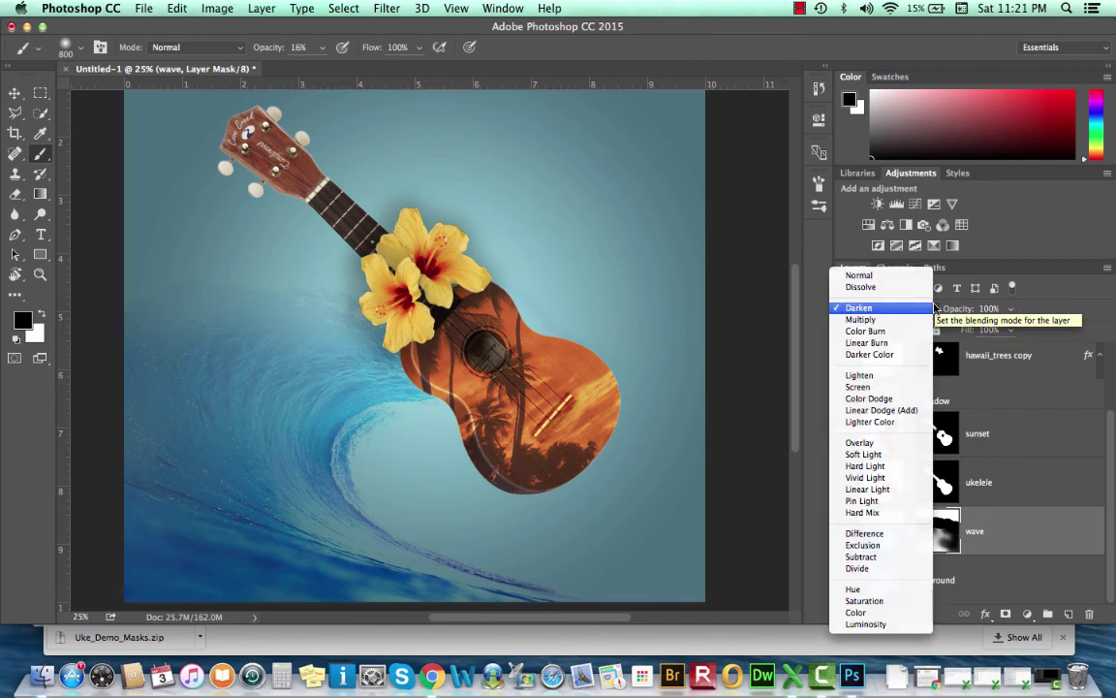
click(925, 344)
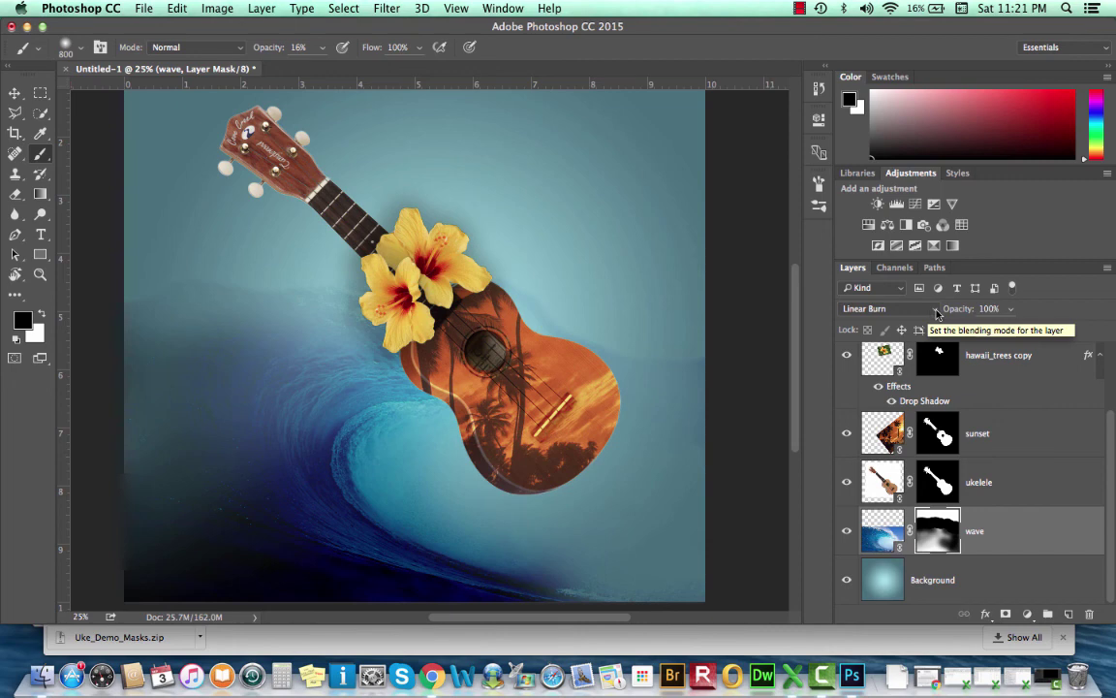
click(896, 308)
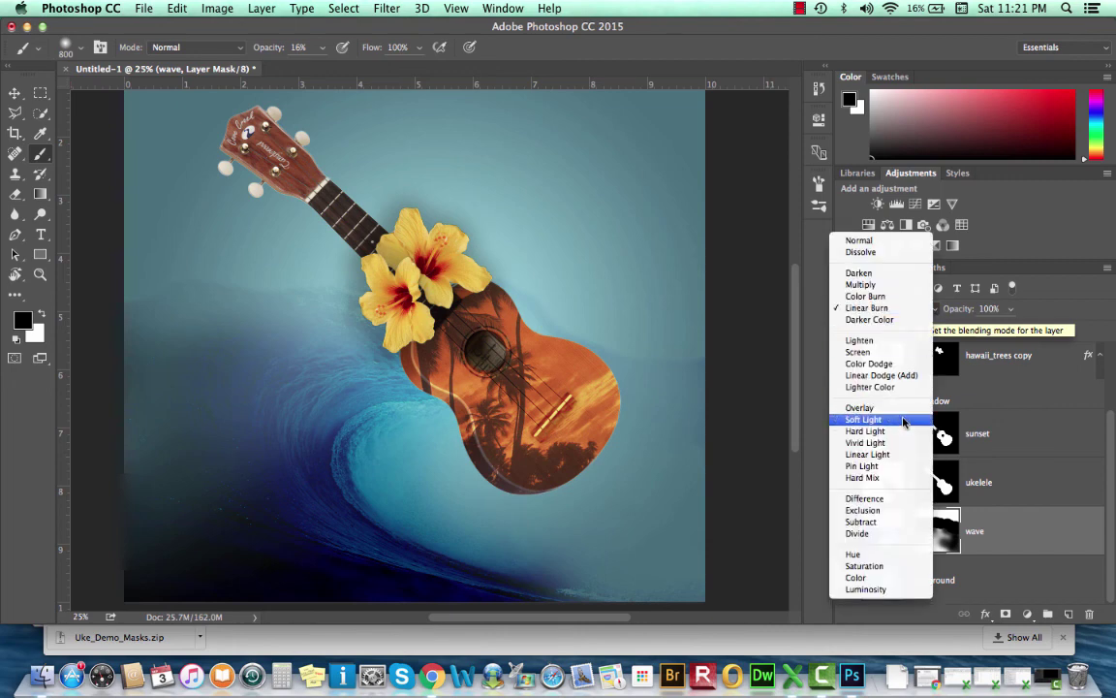
click(883, 352)
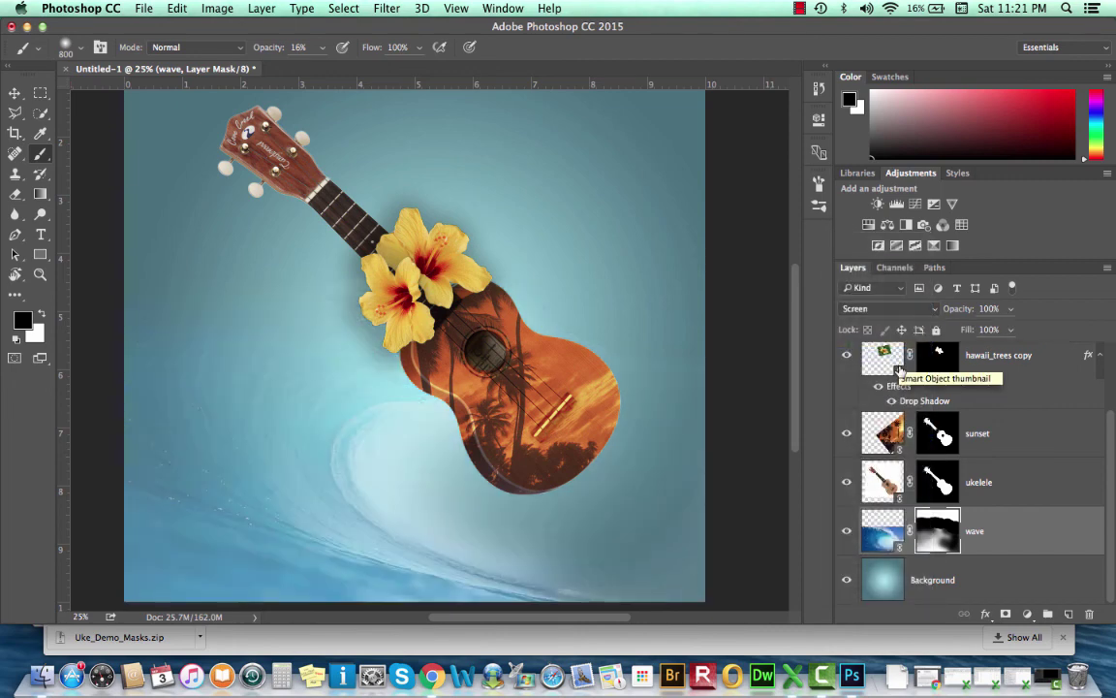
click(889, 308)
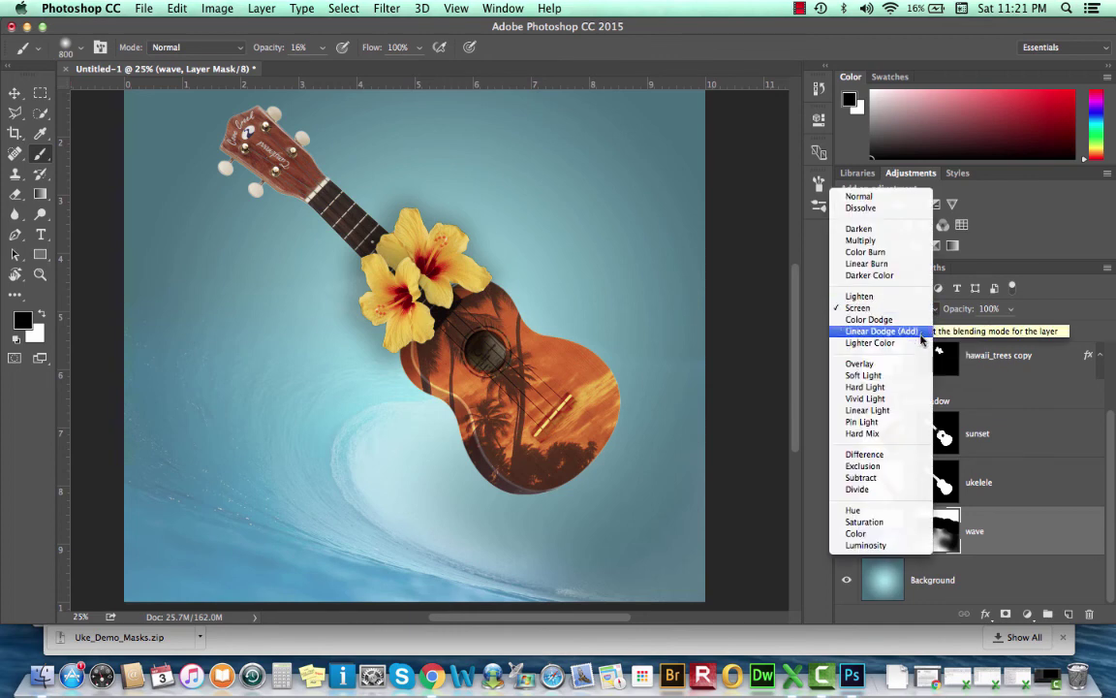
click(920, 343)
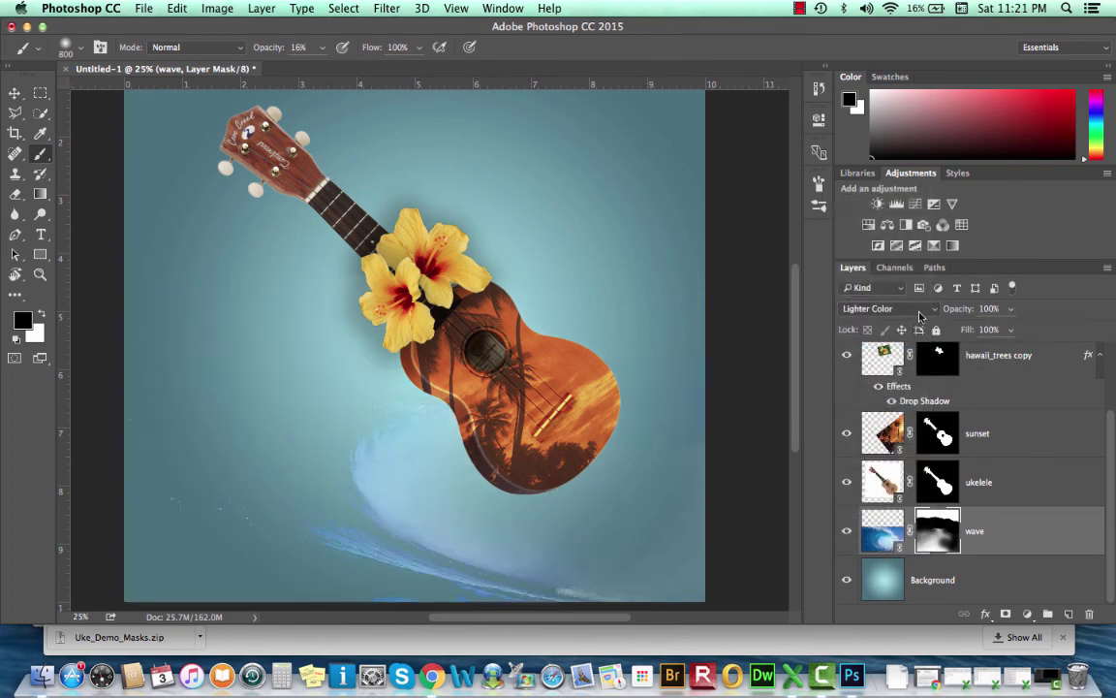
click(918, 308)
click(914, 283)
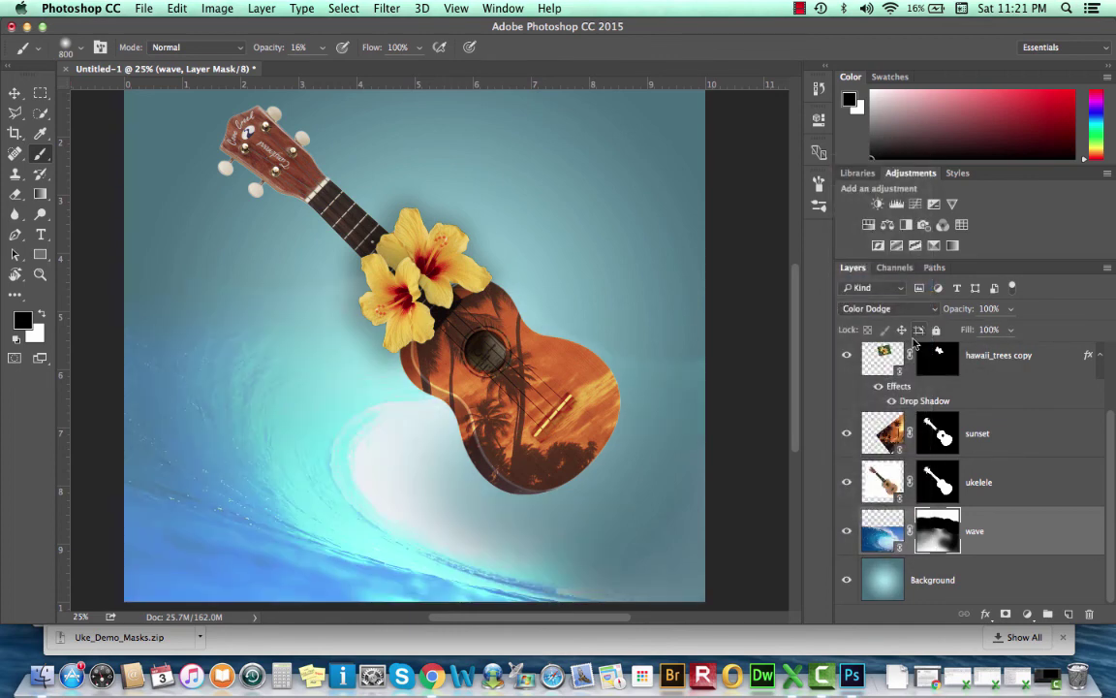
click(851, 308)
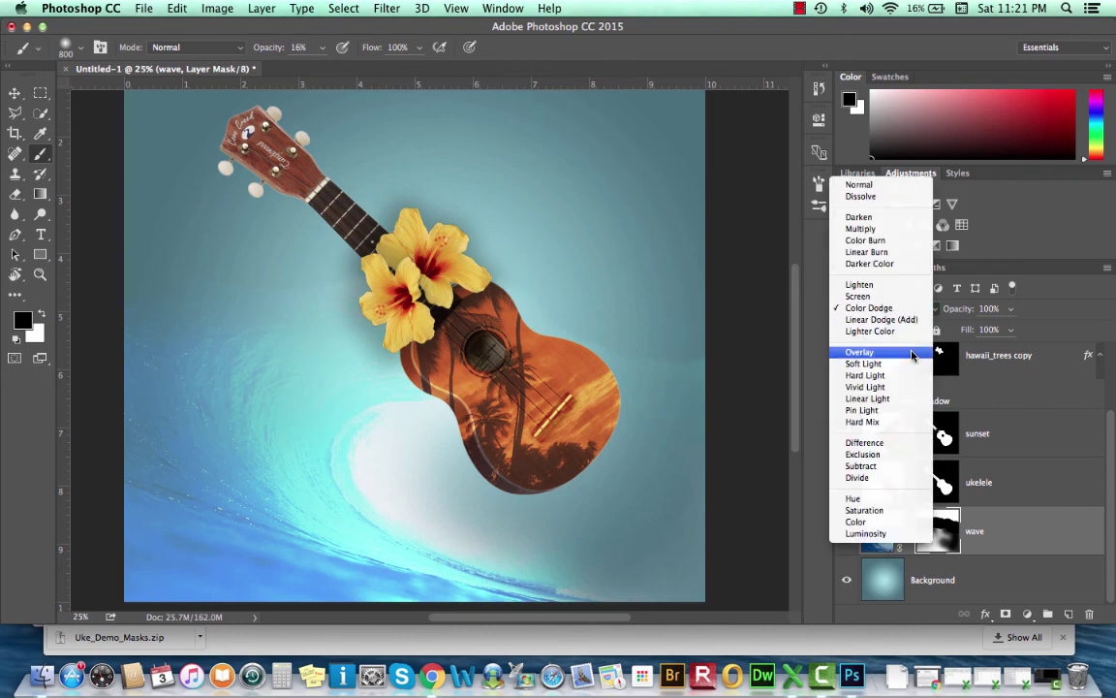
click(911, 354)
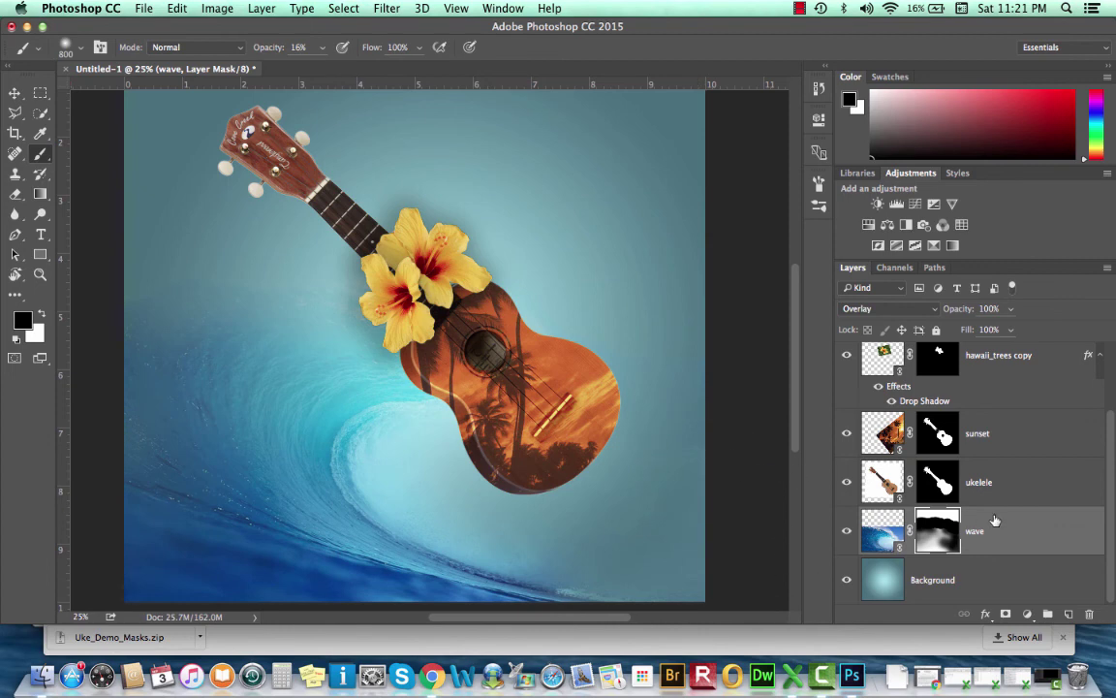
Step: Zoom out with the Zoom tool to see the whole canvas
scroll(680, 325, up, 2)
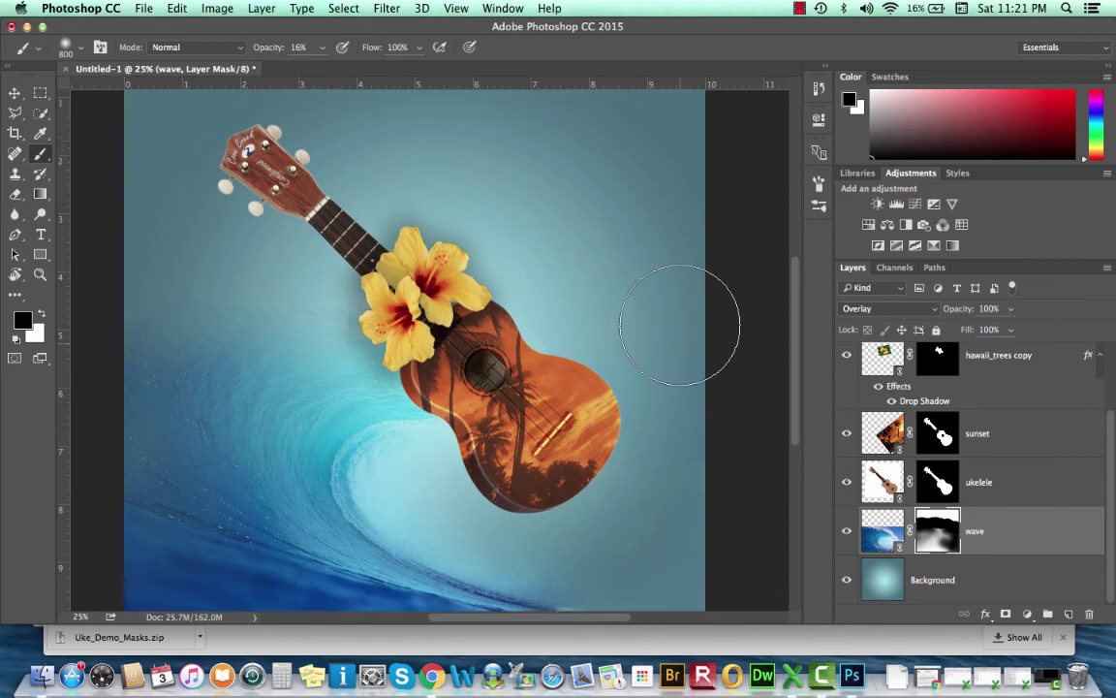
key(z)
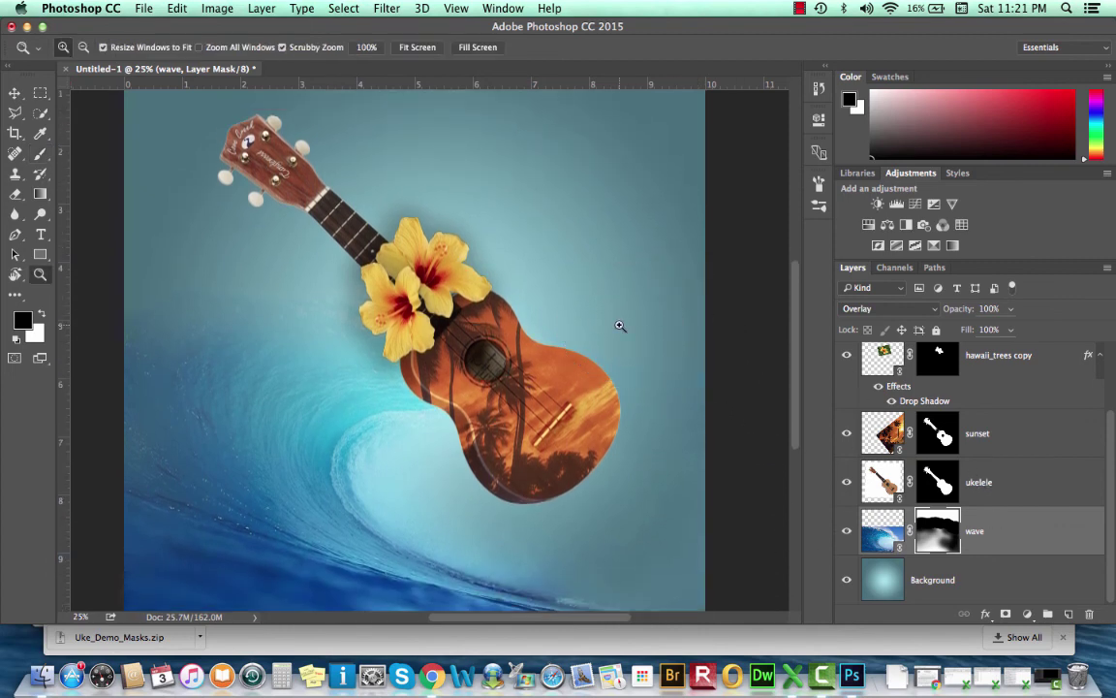
alt+click(562, 296)
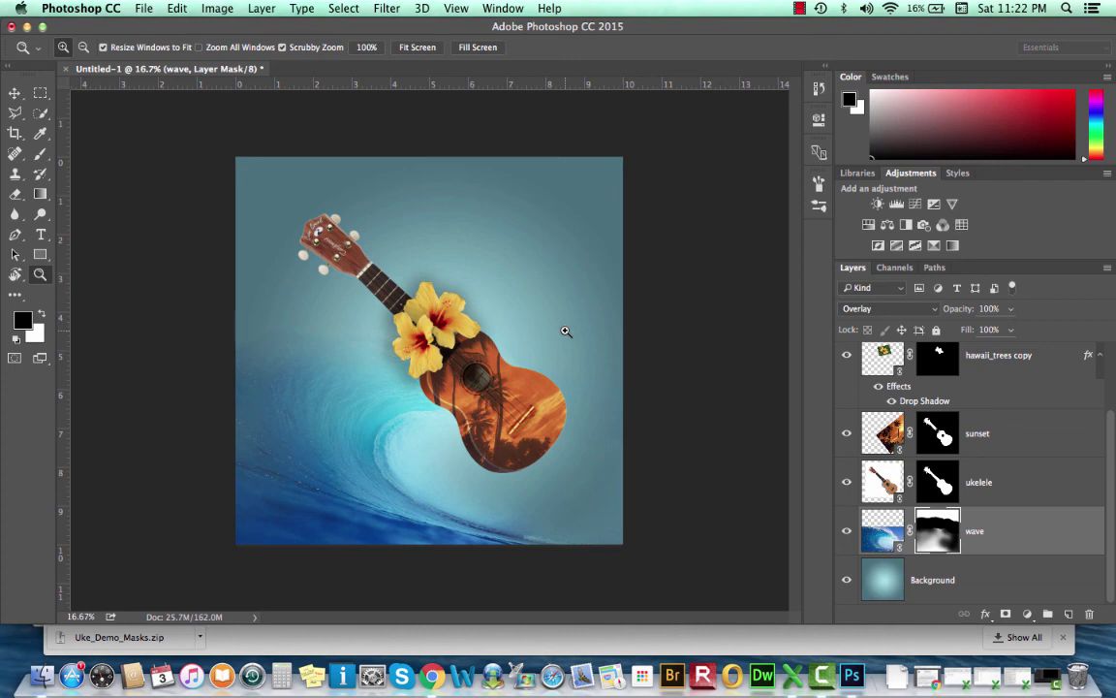
Step: Bring back the shadowed hawaii_trees layer above hawaii_trees copy and select it
key(super+z)
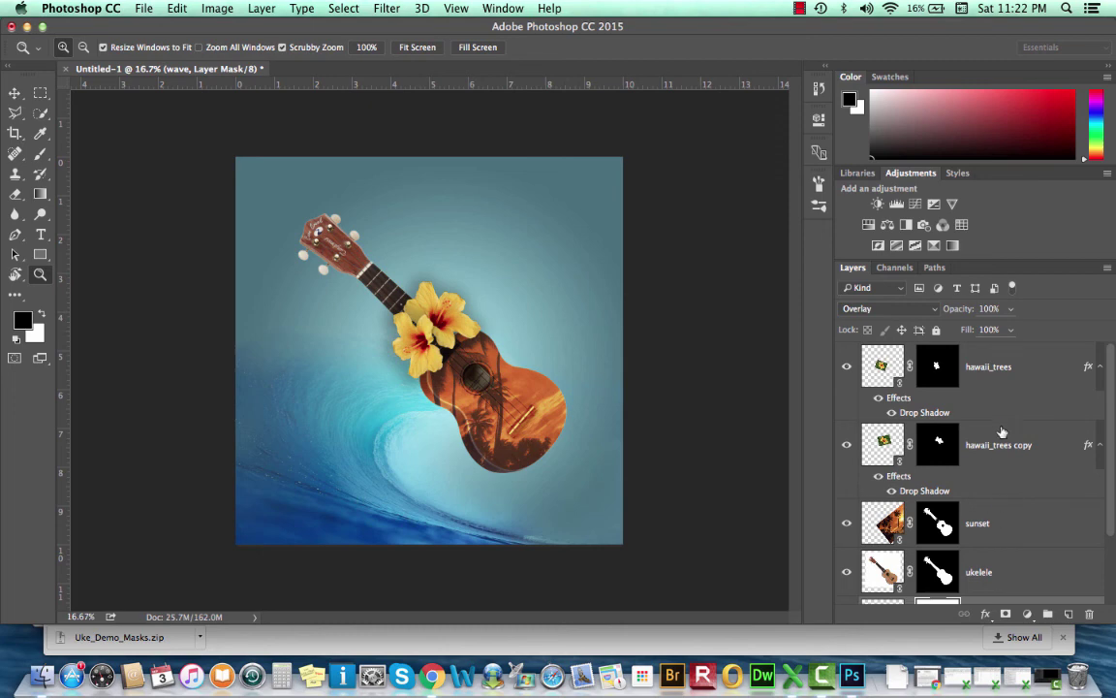
click(990, 370)
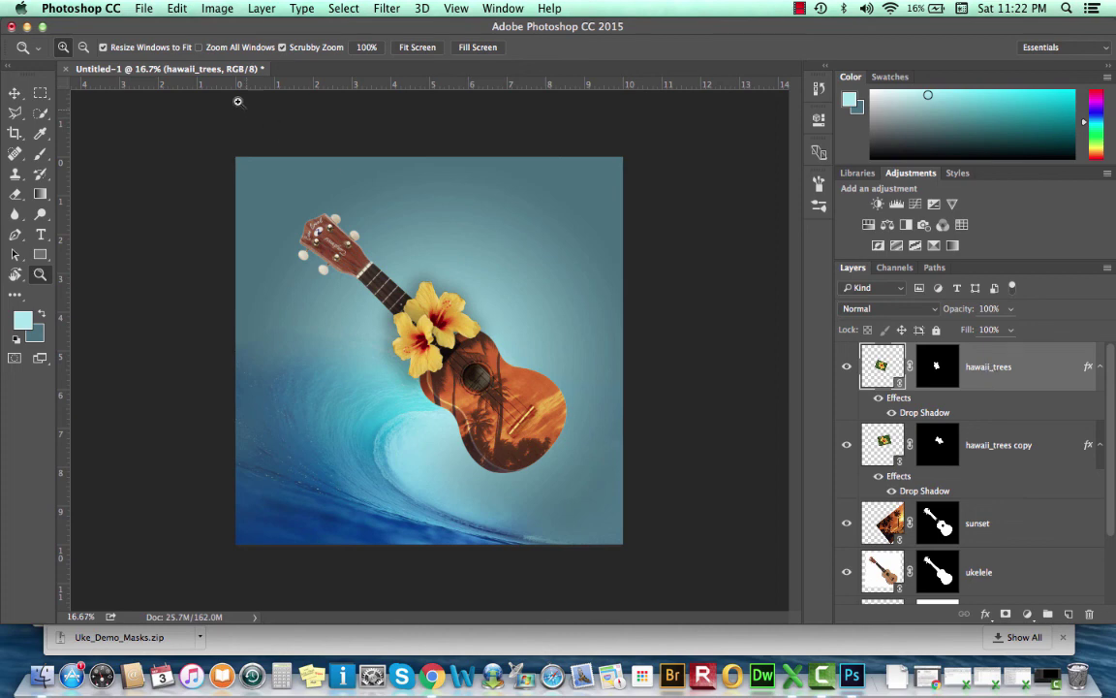
click(144, 9)
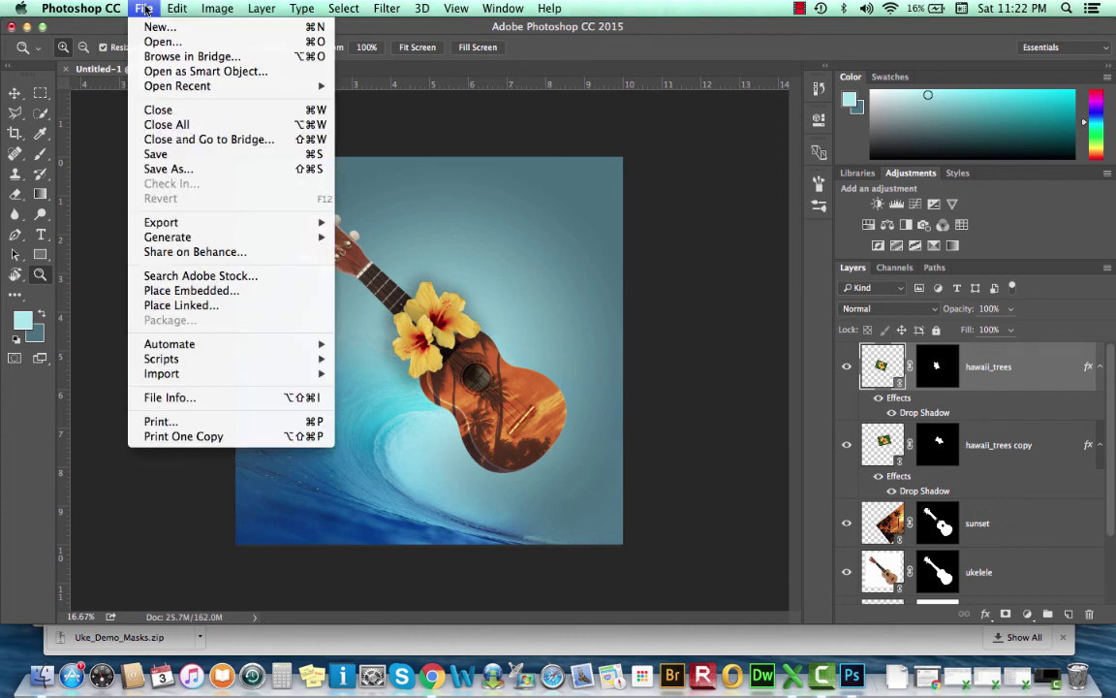
Step: Save a JPEG copy named Lastname_Firstname_Wk2_Ex2.jpg in the Uke_Demo_Masks folder
click(155, 170)
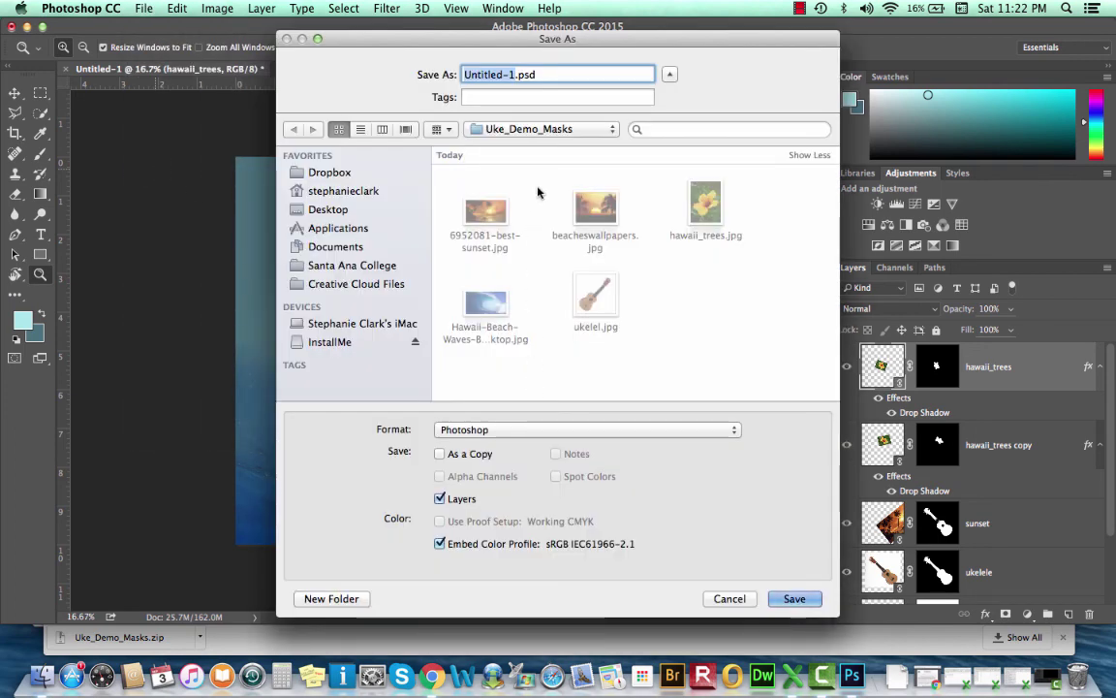
text(Cl)
key(BackSpace)
key(BackSpace)
text(L)
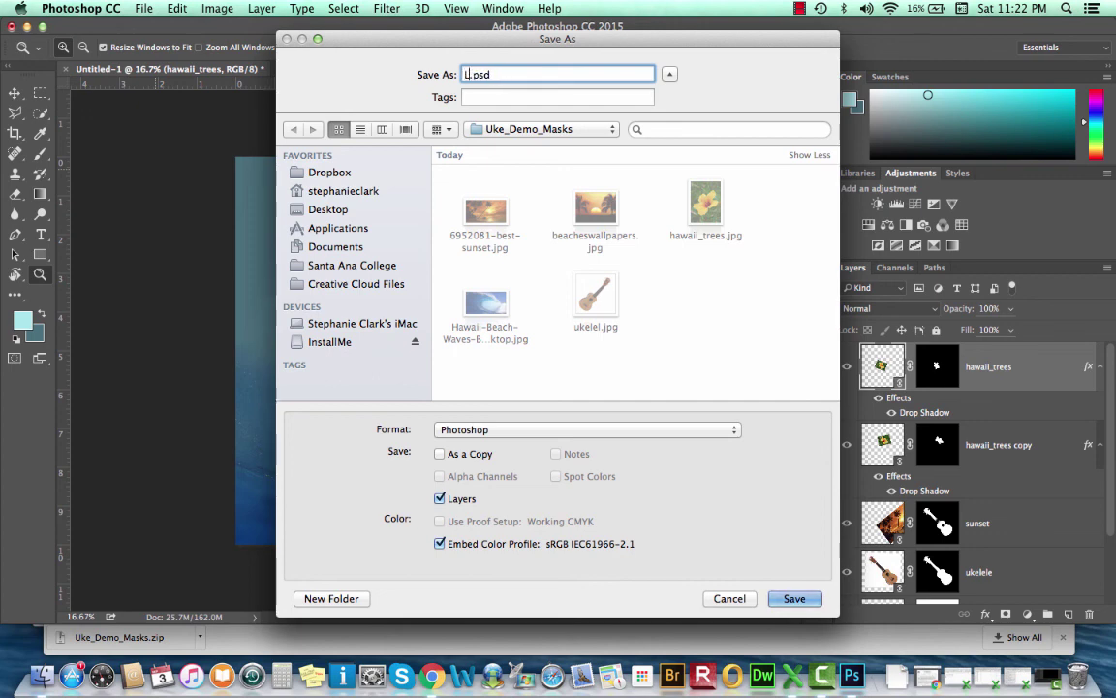
text(astname_Firstname_)
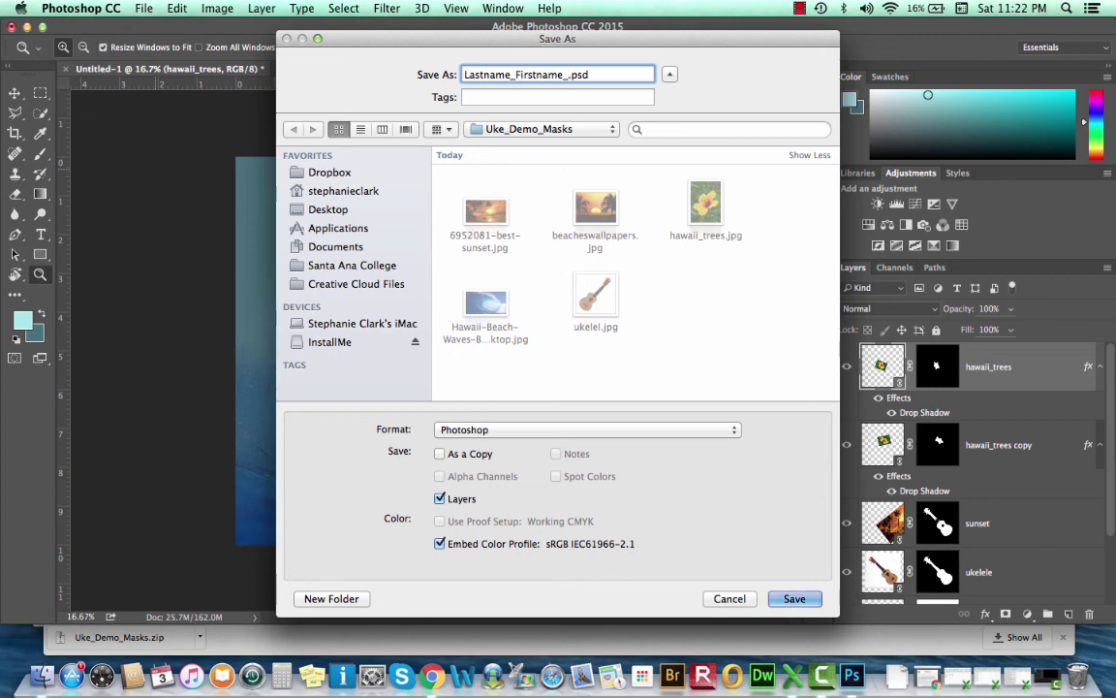
text(Wk2_Ex2)
click(524, 429)
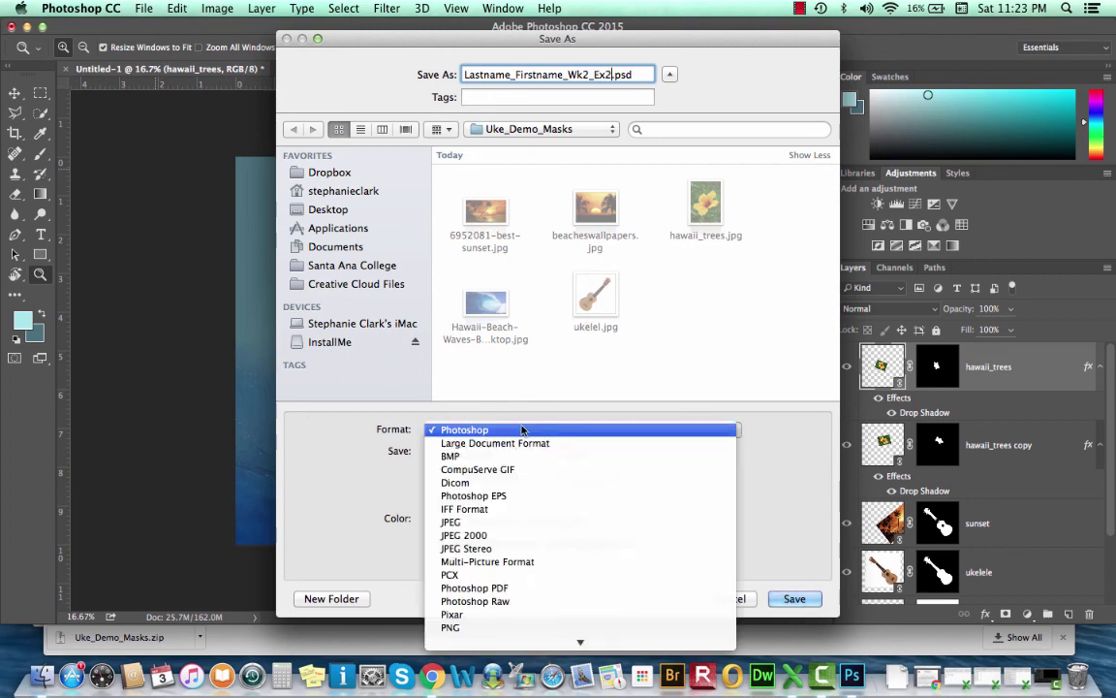
click(515, 523)
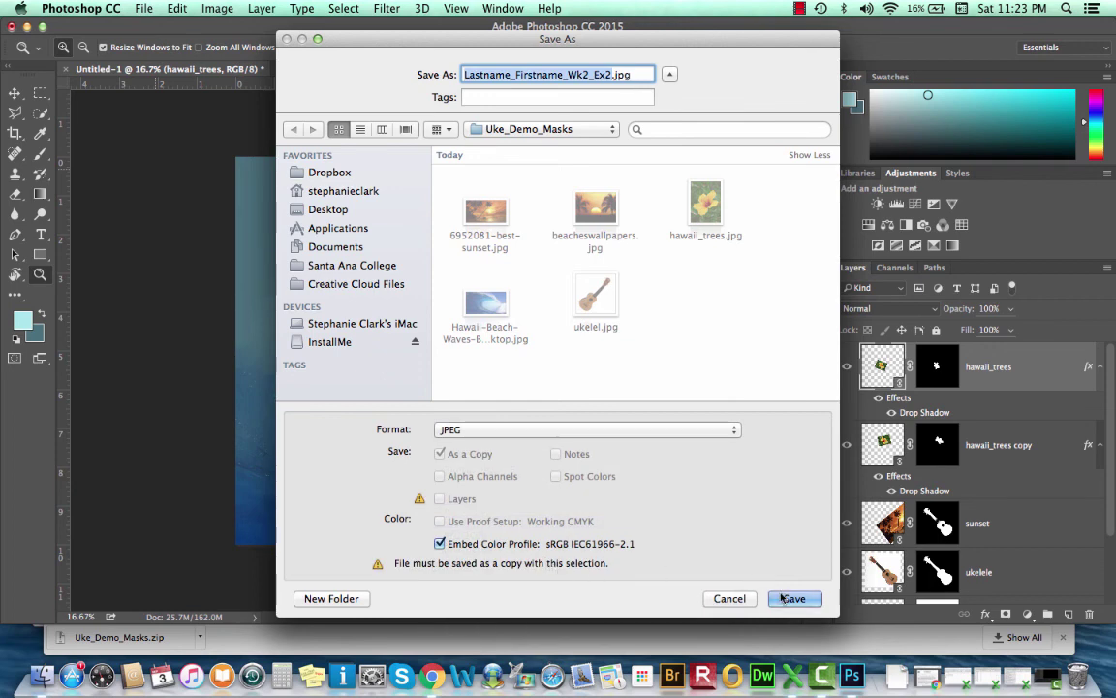
click(751, 599)
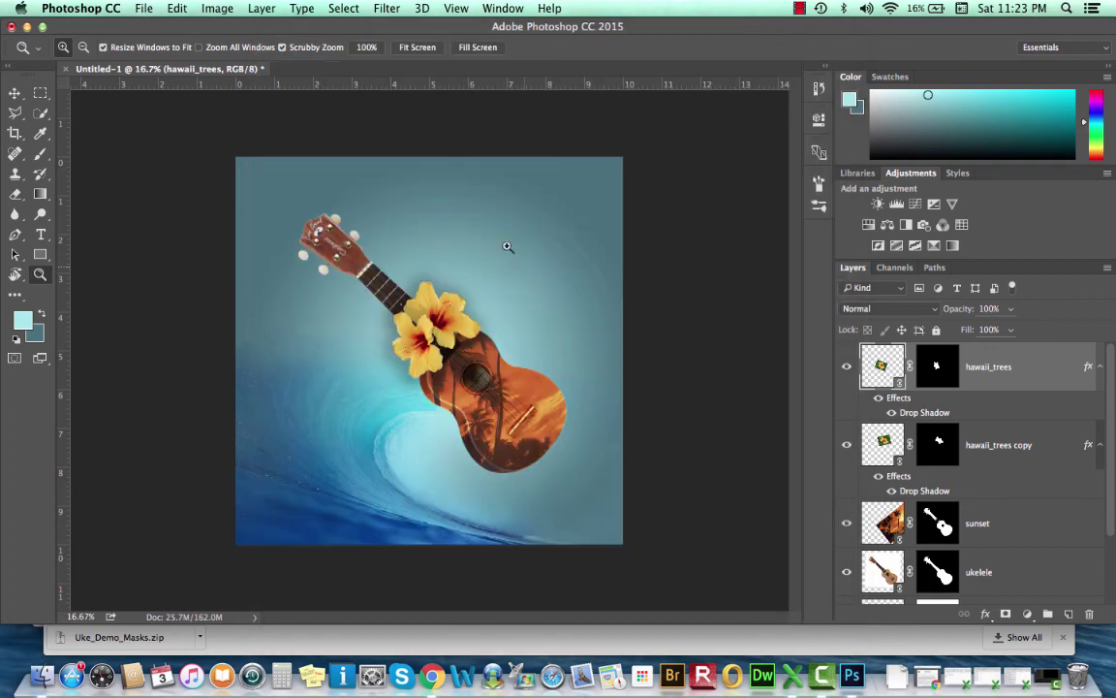